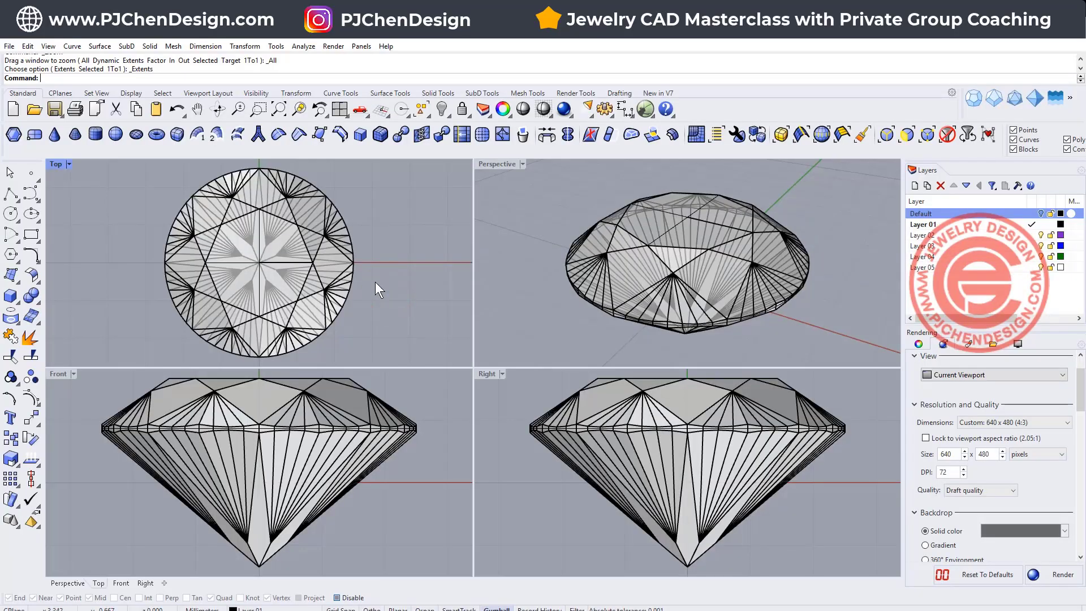
pyautogui.click(336, 254)
pyautogui.scroll(-3, 336, 254)
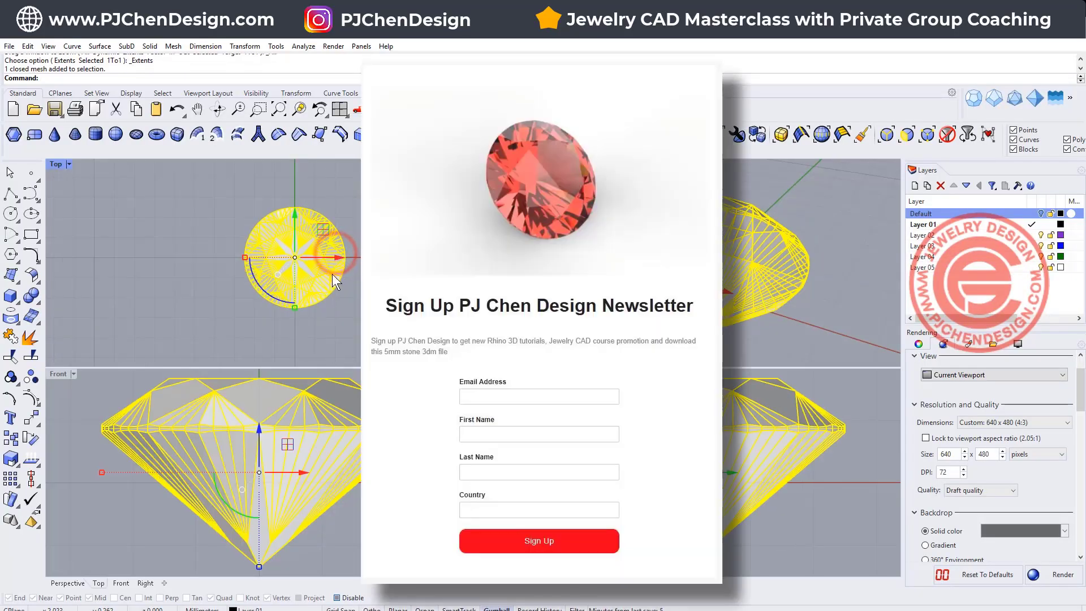
pyautogui.scroll(-3, 290, 421)
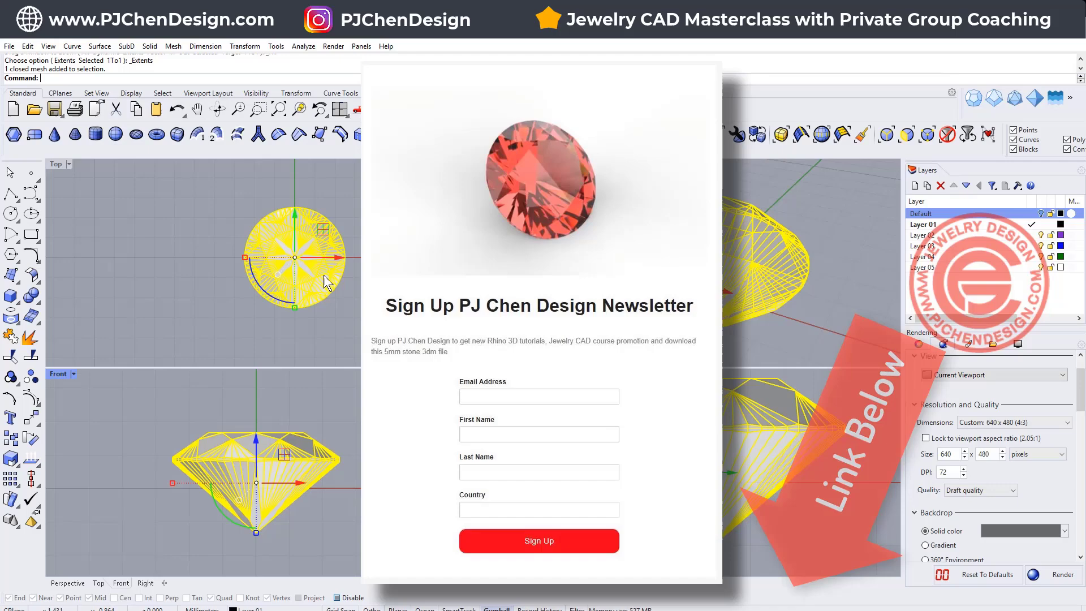
pyautogui.scroll(2, 323, 275)
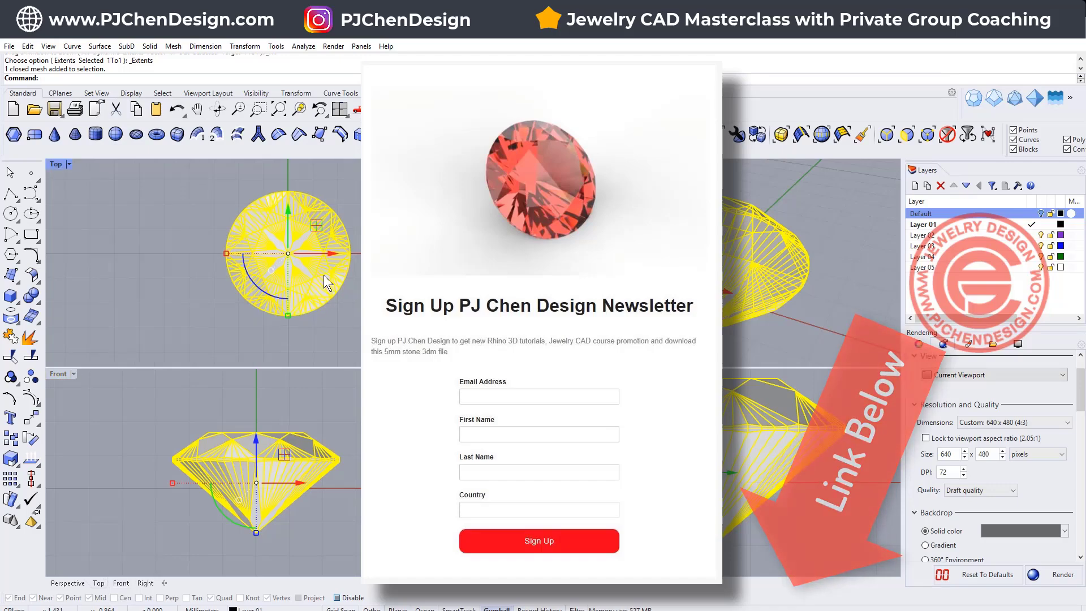
pyautogui.moveTo(324, 275); pyautogui.dragTo(270, 272, button='right')
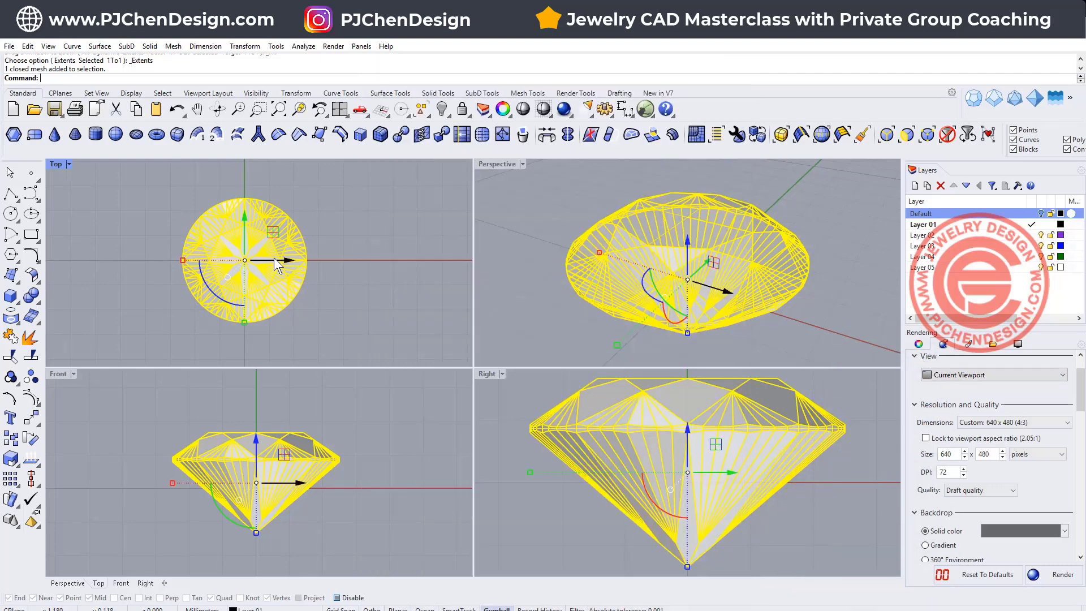
pyautogui.click(337, 291)
pyautogui.scroll(2, 259, 272)
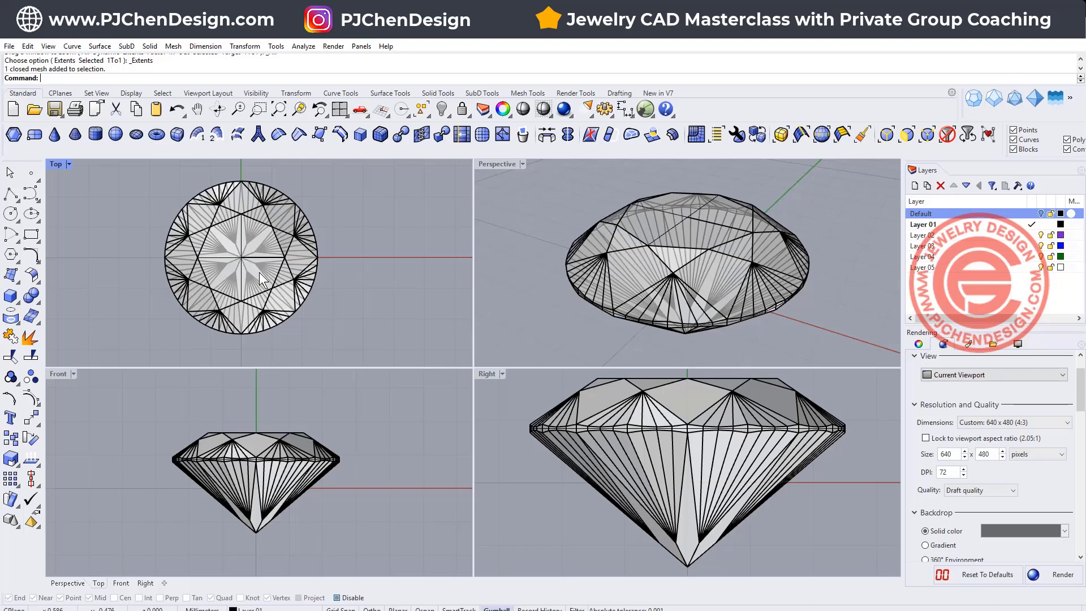
pyautogui.scroll(-1, 261, 269)
pyautogui.click(262, 270)
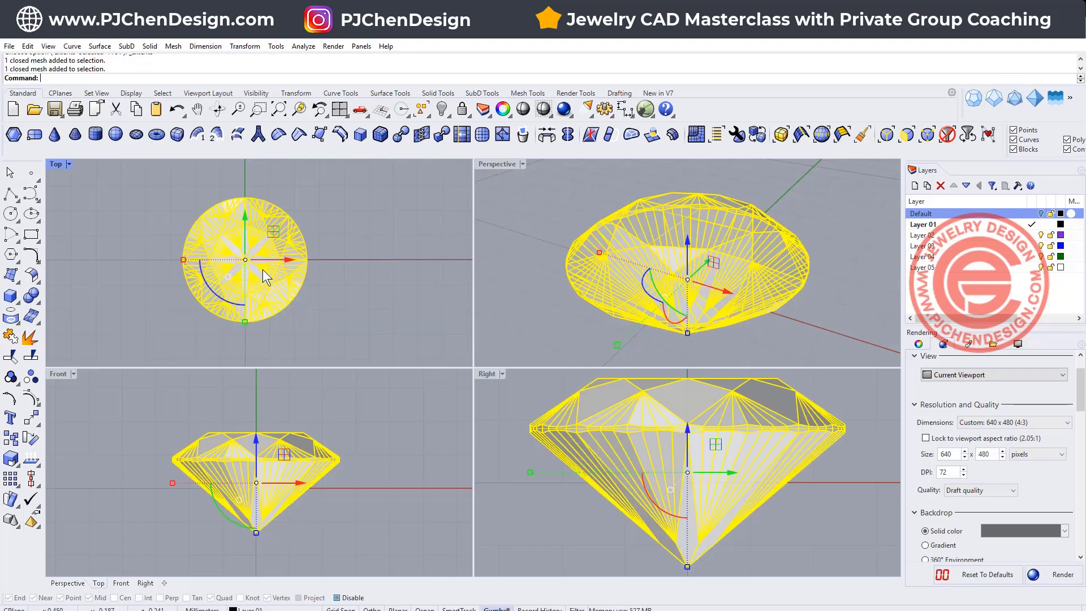
pyautogui.scroll(-1, 262, 270)
pyautogui.moveTo(262, 269); pyautogui.dragTo(264, 279, button='right')
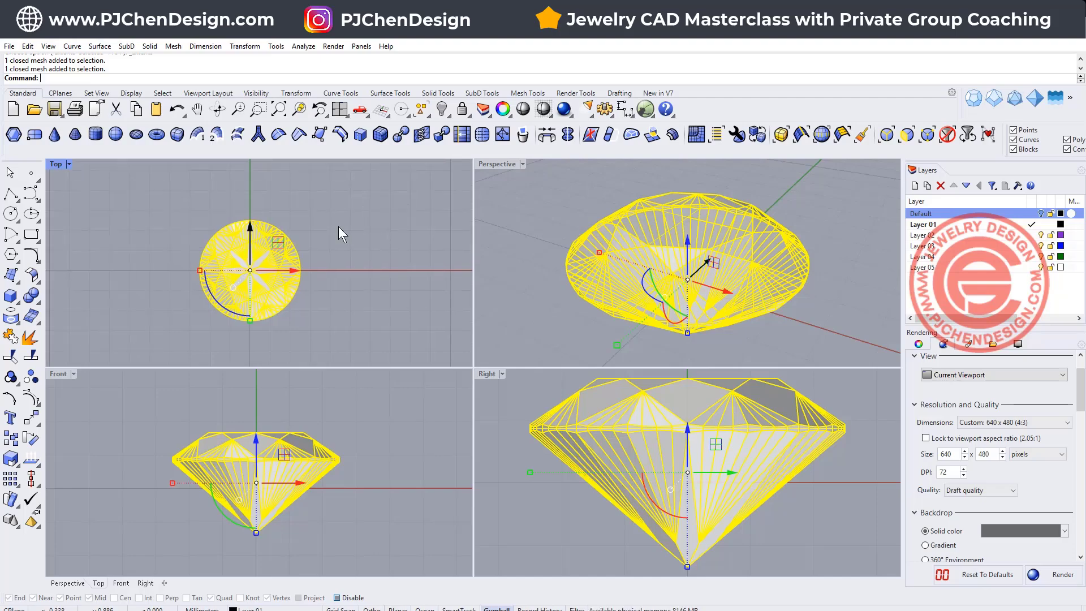
# - Dimension the gemstone's diameter across its girdle in the Top view, and delete the dimension after reading it
pyautogui.click(624, 108)
pyautogui.click(199, 270)
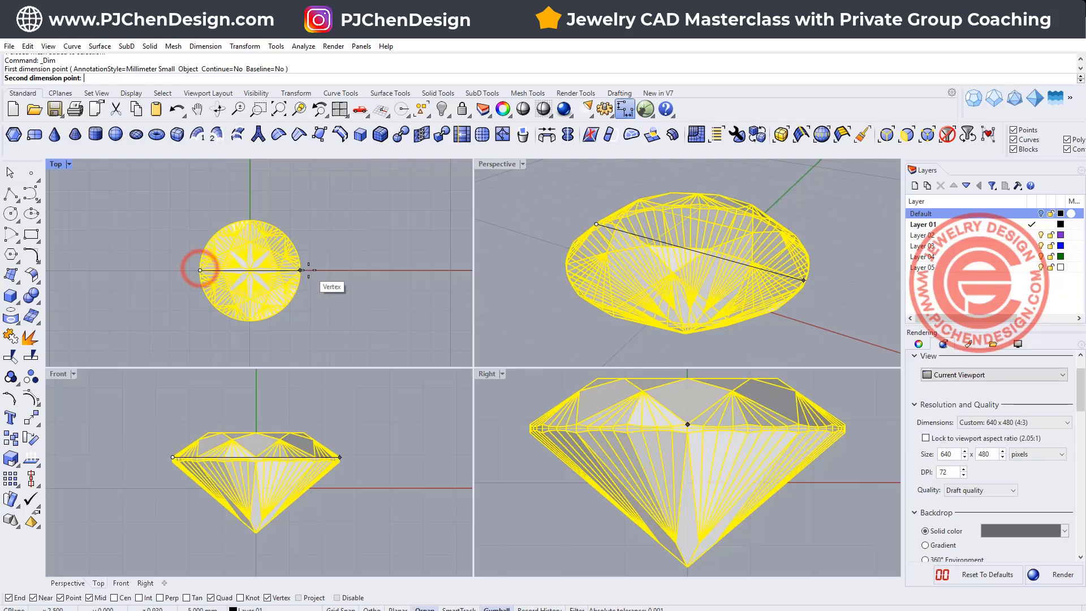
pyautogui.click(303, 269)
pyautogui.click(310, 216)
pyautogui.scroll(-3, 394, 264)
pyautogui.moveTo(404, 229); pyautogui.dragTo(368, 265, button='right')
pyautogui.click(367, 264)
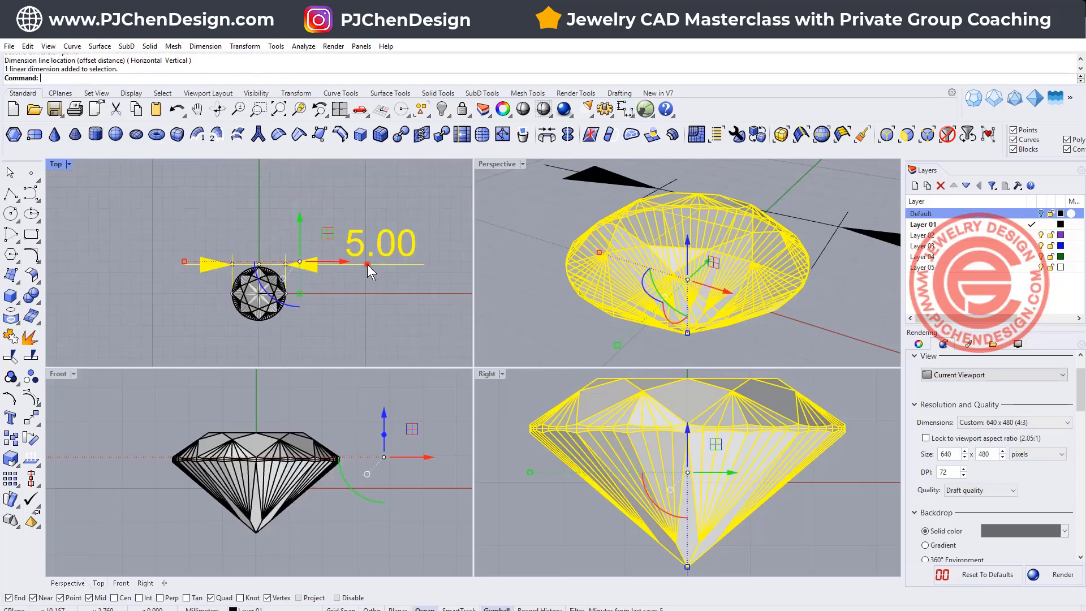
pyautogui.press('Delete')
pyautogui.scroll(3, 263, 295)
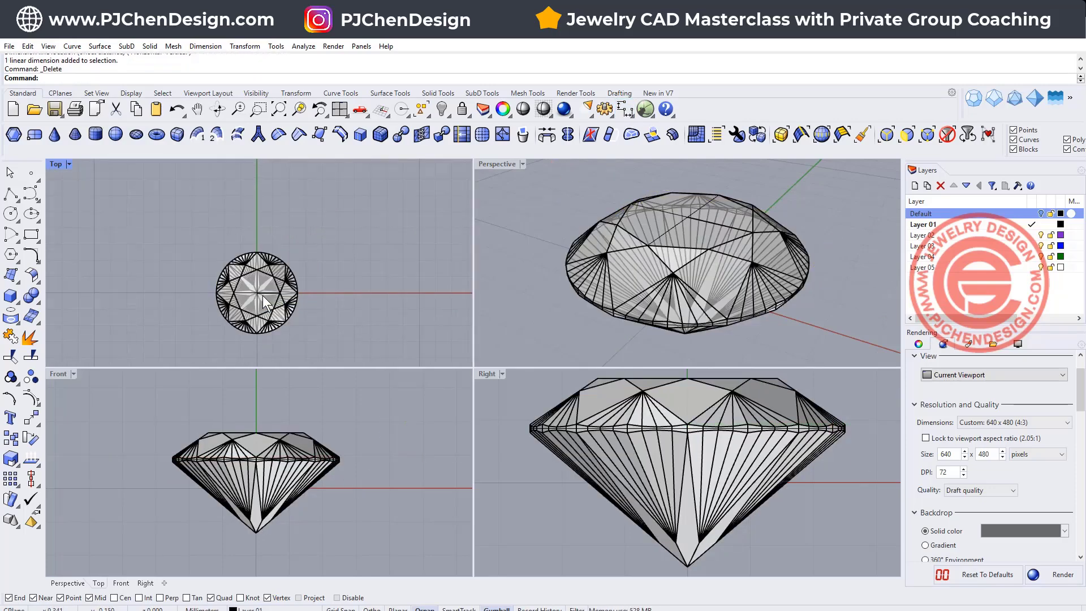
pyautogui.moveTo(251, 286); pyautogui.dragTo(261, 261, button='right')
pyautogui.doubleClick(50, 164)
pyautogui.scroll(-6, 511, 315)
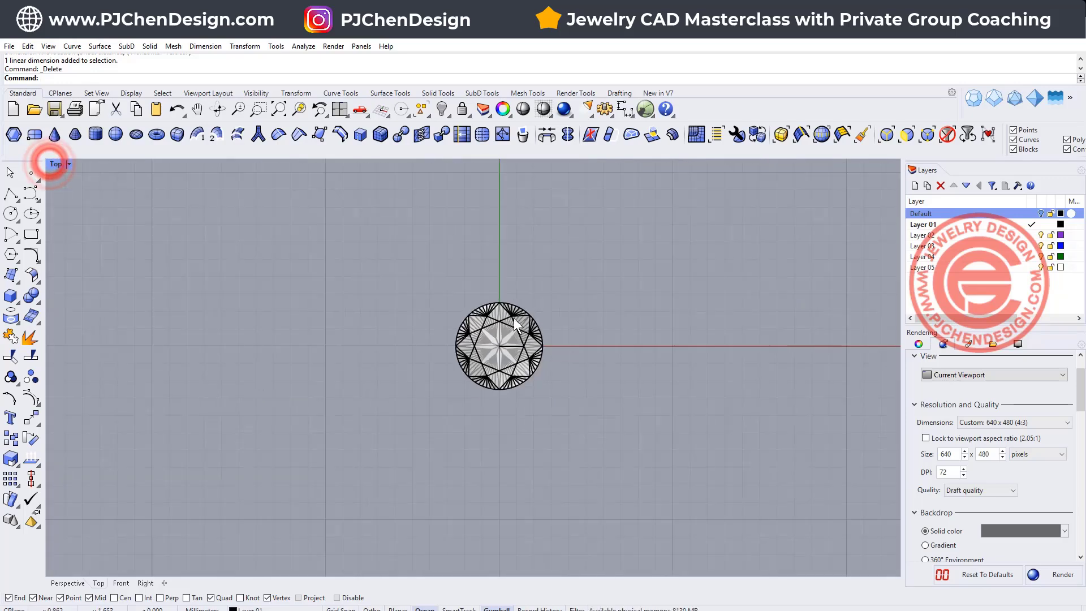
pyautogui.moveTo(511, 314); pyautogui.dragTo(455, 349, button='right')
pyautogui.click(10, 213)
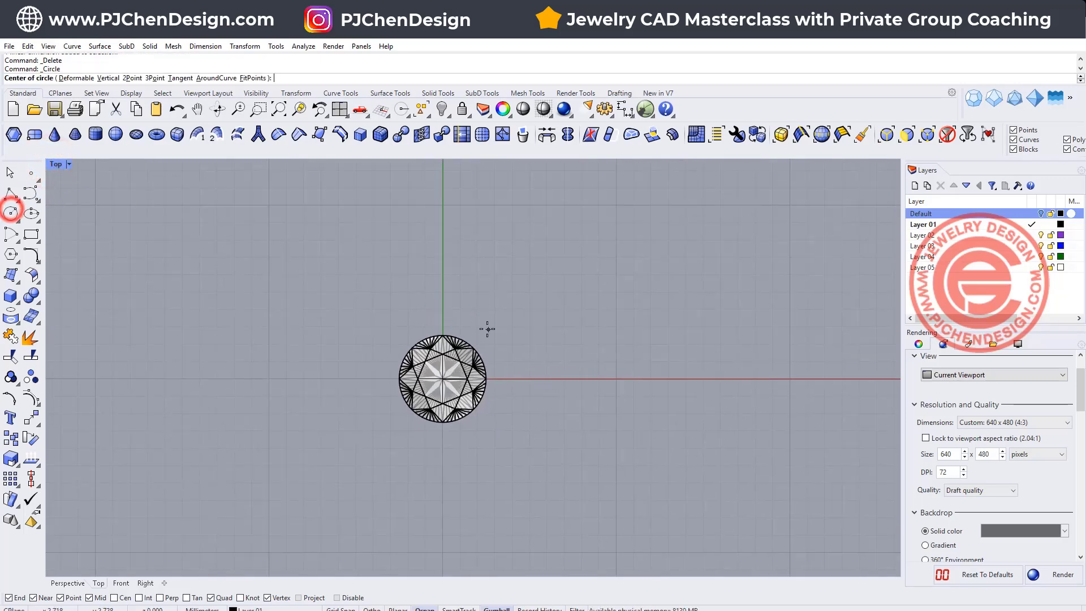
pyautogui.write('0')
pyautogui.press('Return')
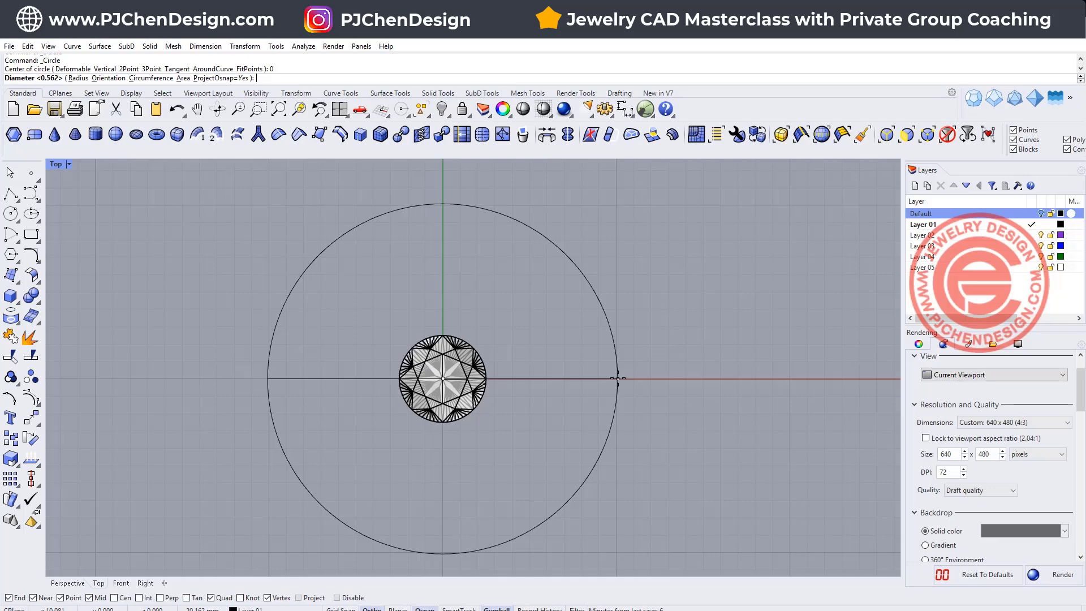
pyautogui.press('F8')
pyautogui.press('Escape')
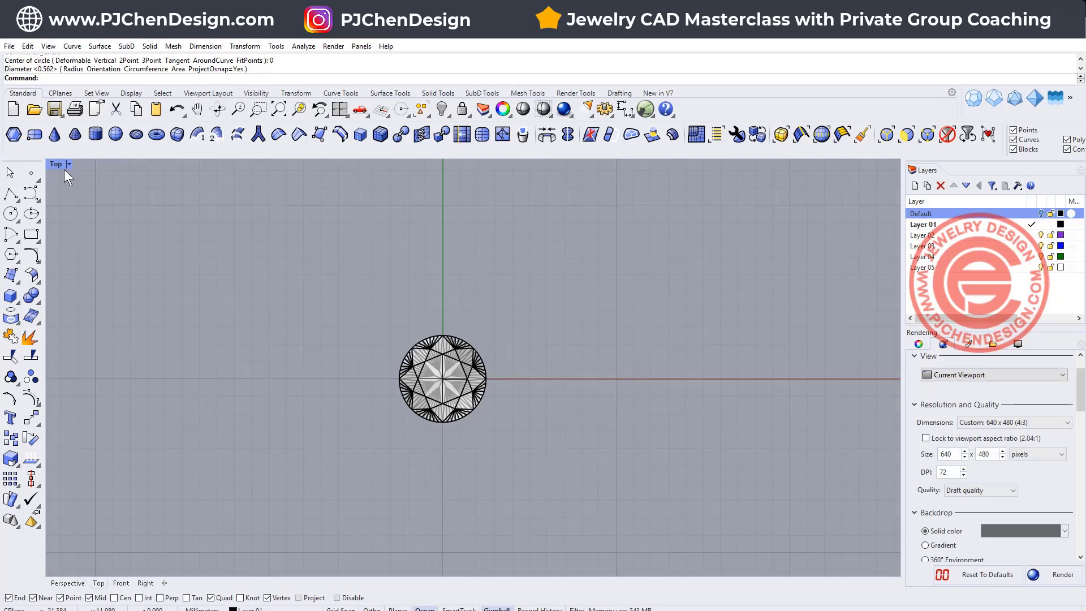
pyautogui.doubleClick(59, 164)
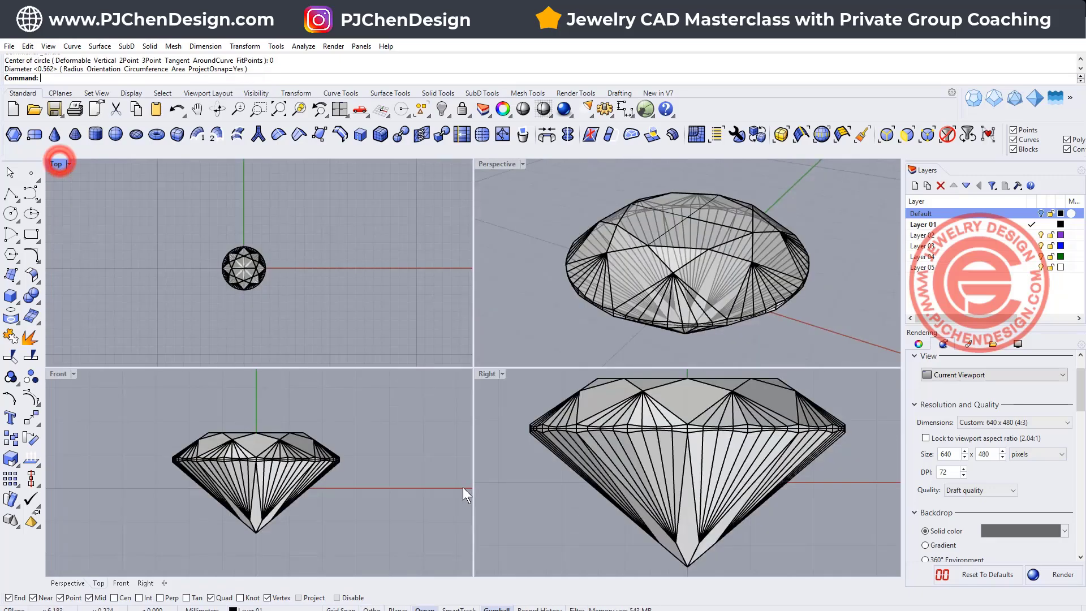
# - Start a polyline in the enlarged Front view above the gem's right girdle edge and run it vertically down to just below the girdle
pyautogui.doubleClick(55, 371)
pyautogui.scroll(-6, 490, 364)
pyautogui.moveTo(587, 386); pyautogui.dragTo(481, 407, button='right')
pyautogui.click(14, 192)
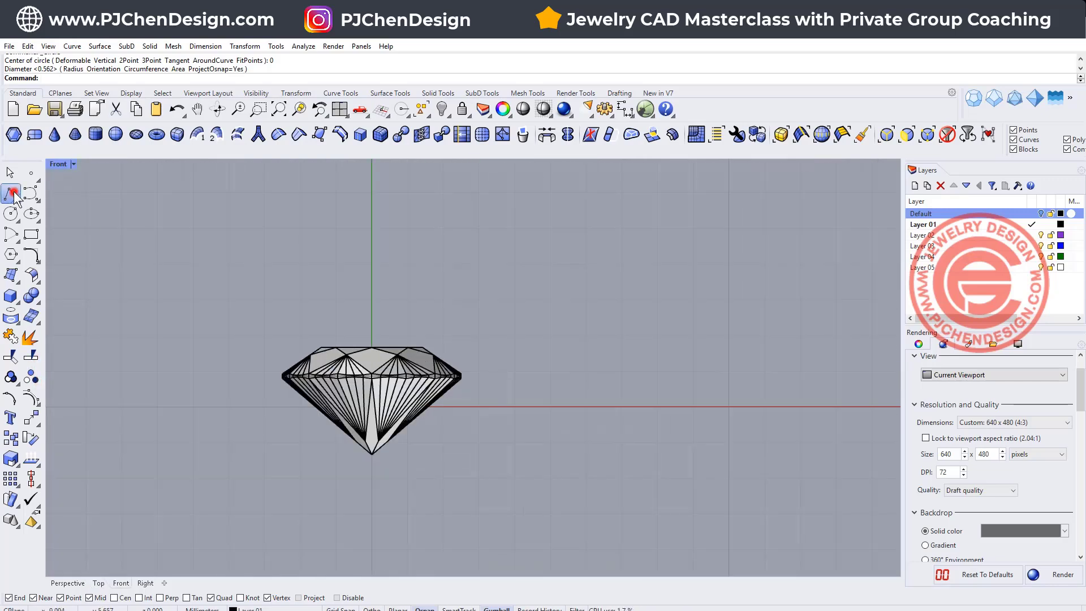
pyautogui.scroll(2, 419, 357)
pyautogui.scroll(3, 422, 359)
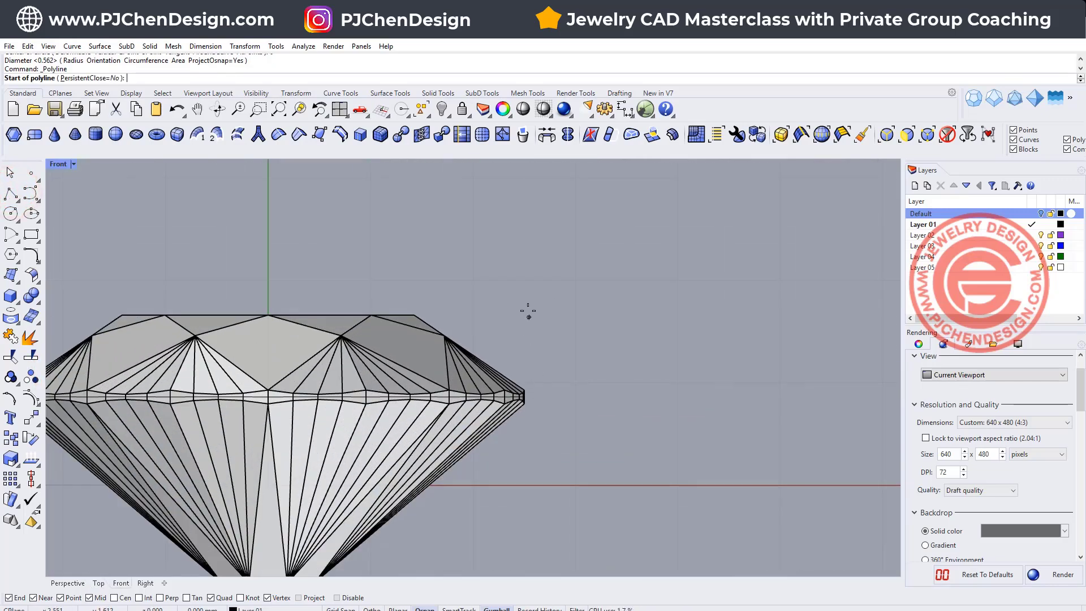
pyautogui.click(527, 291)
pyautogui.scroll(3, 523, 395)
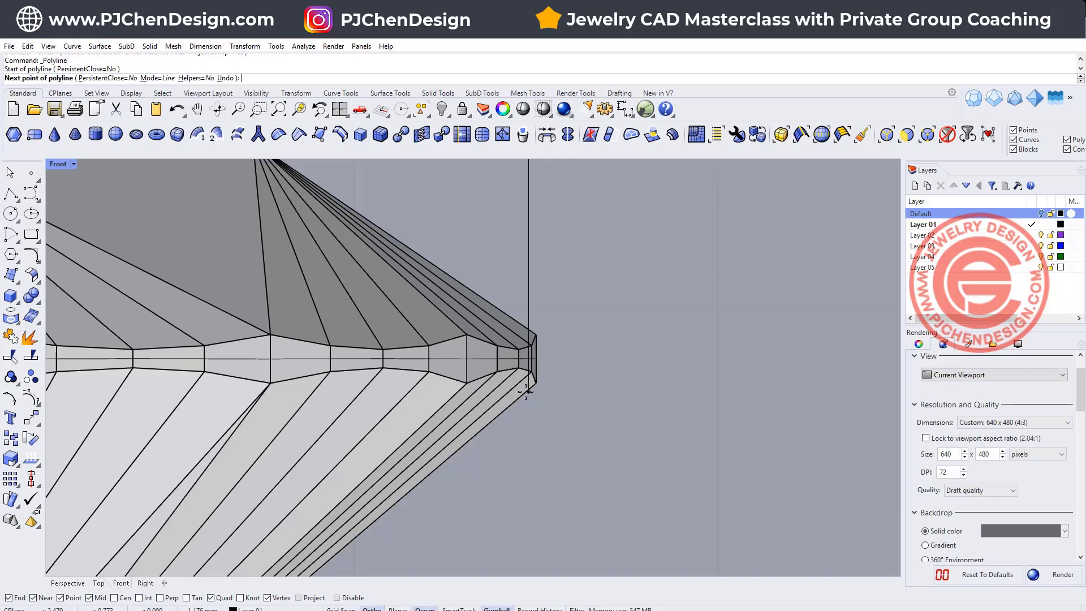
pyautogui.click(527, 391)
# - Continue the polyline along the pavilion, straight down past the culet, outward and back up, closing it with a top edge about 0.8 mm wide
pyautogui.scroll(-3, 527, 395)
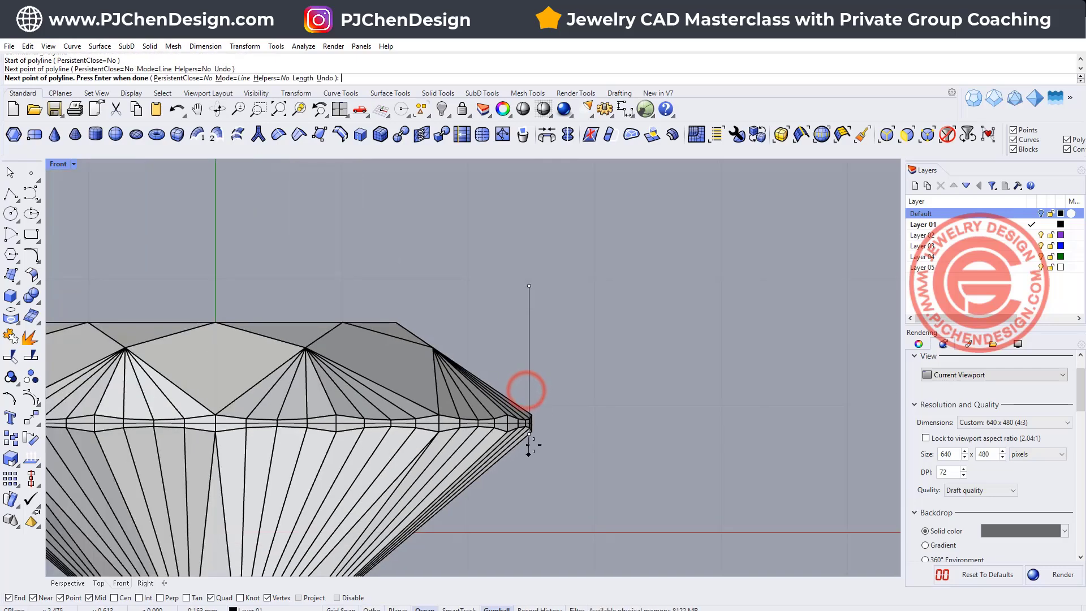
pyautogui.scroll(-2, 509, 430)
pyautogui.scroll(4, 461, 369)
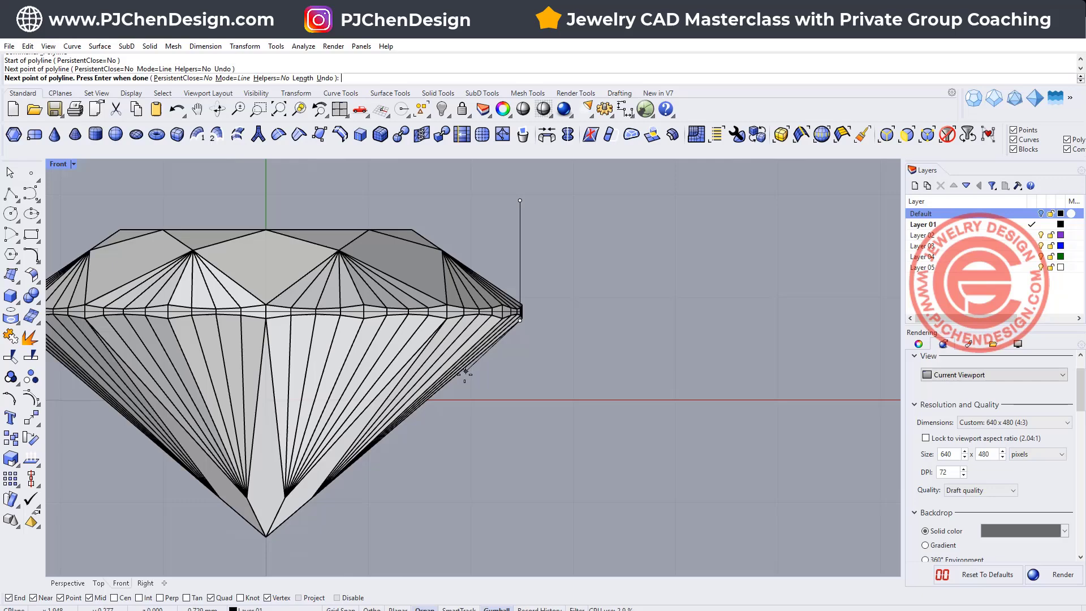
pyautogui.click(413, 407)
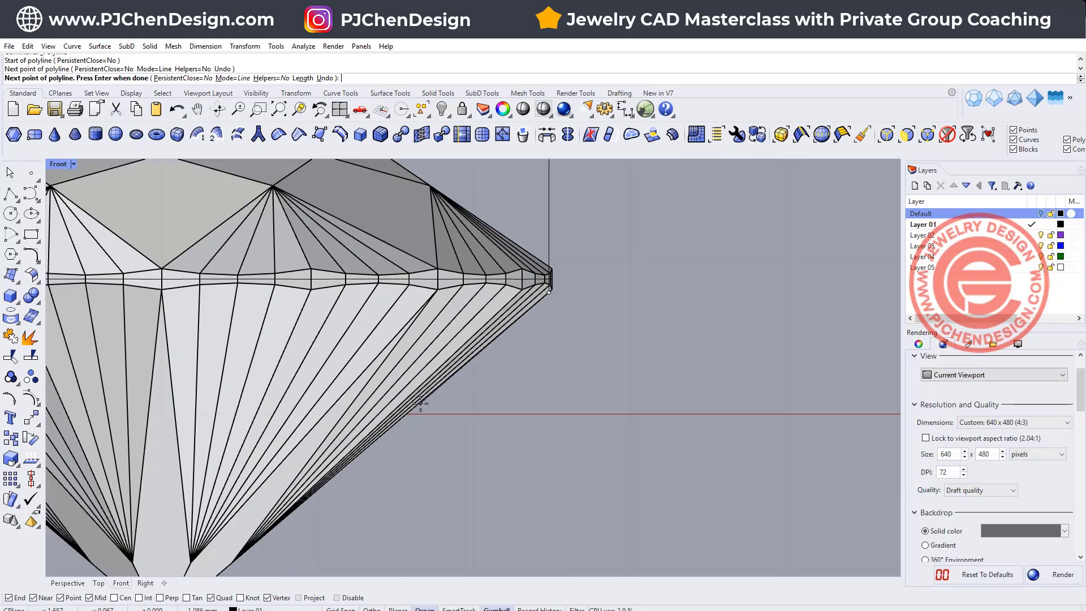
pyautogui.scroll(-3, 412, 407)
pyautogui.click(414, 546)
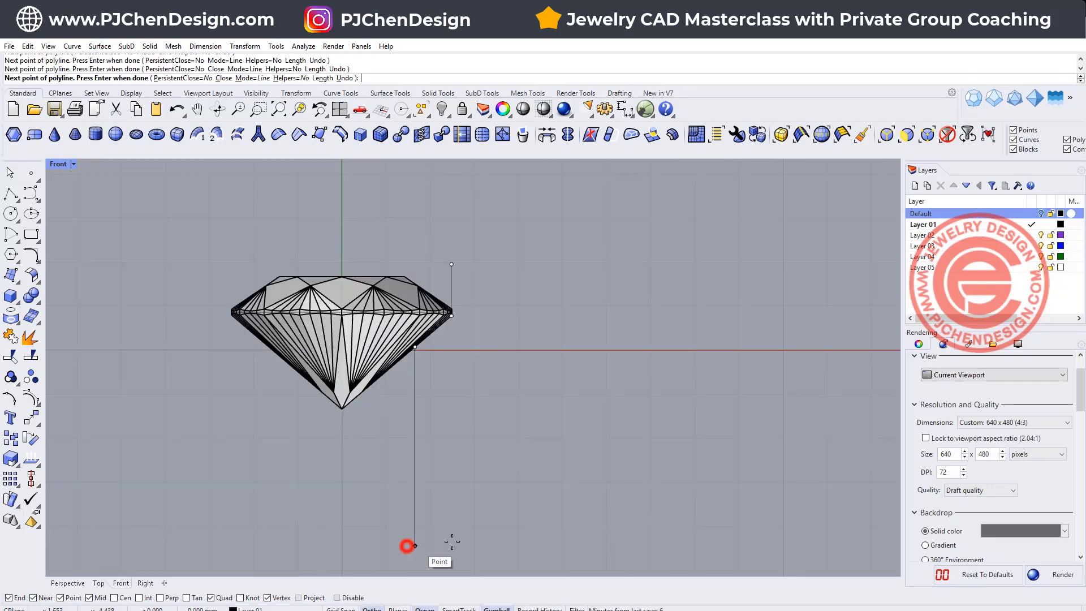
pyautogui.click(487, 546)
pyautogui.scroll(5, 484, 260)
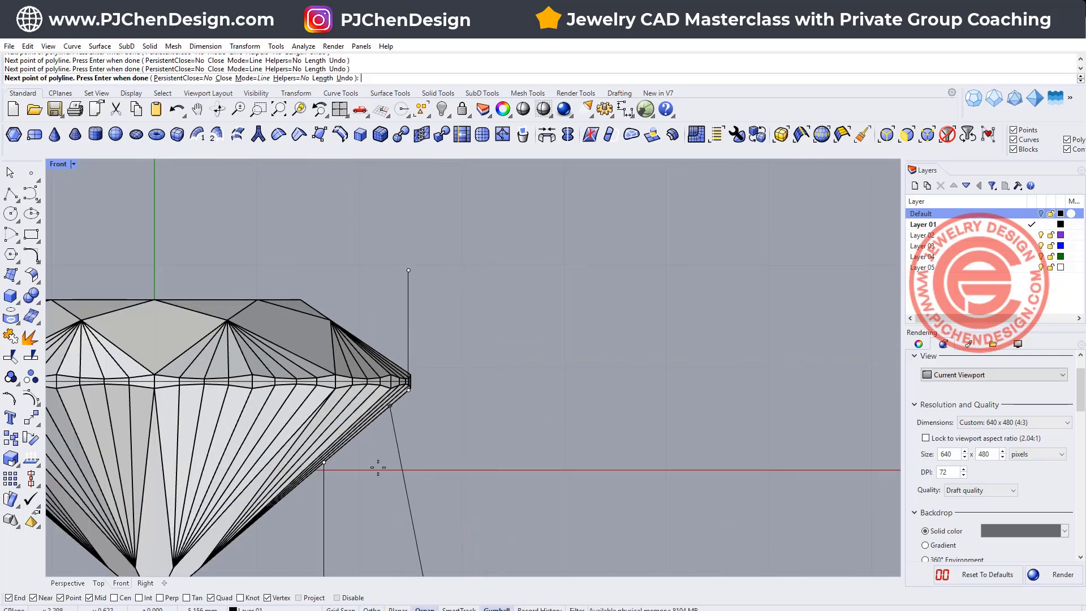
pyautogui.click(491, 270)
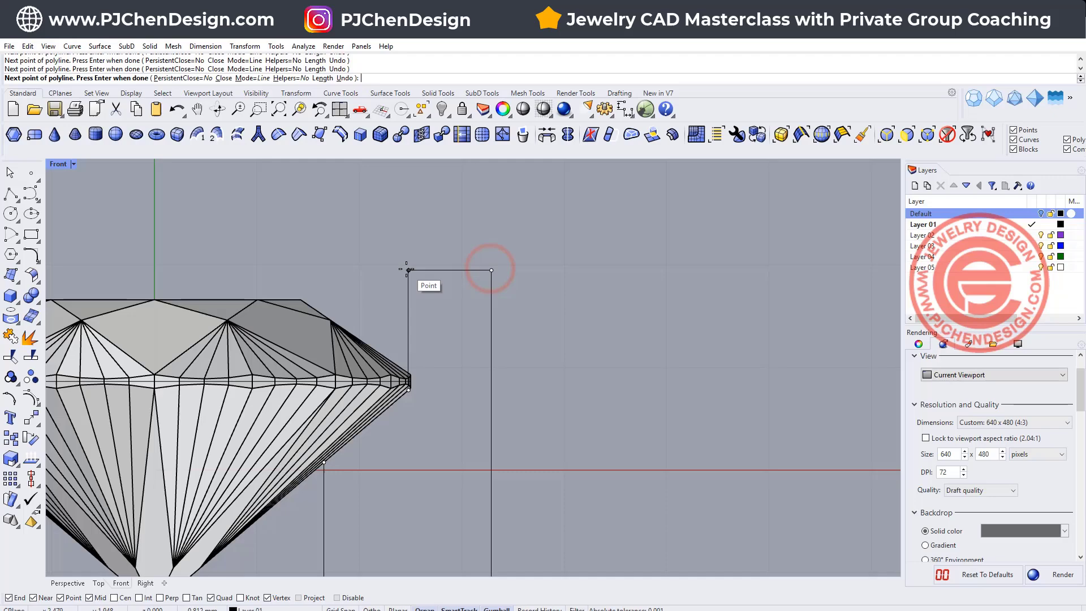
pyautogui.click(407, 271)
# - Adjust the height of the bezel profile's top edge by moving its two top points to slightly above the gem's table
pyautogui.scroll(-2, 446, 315)
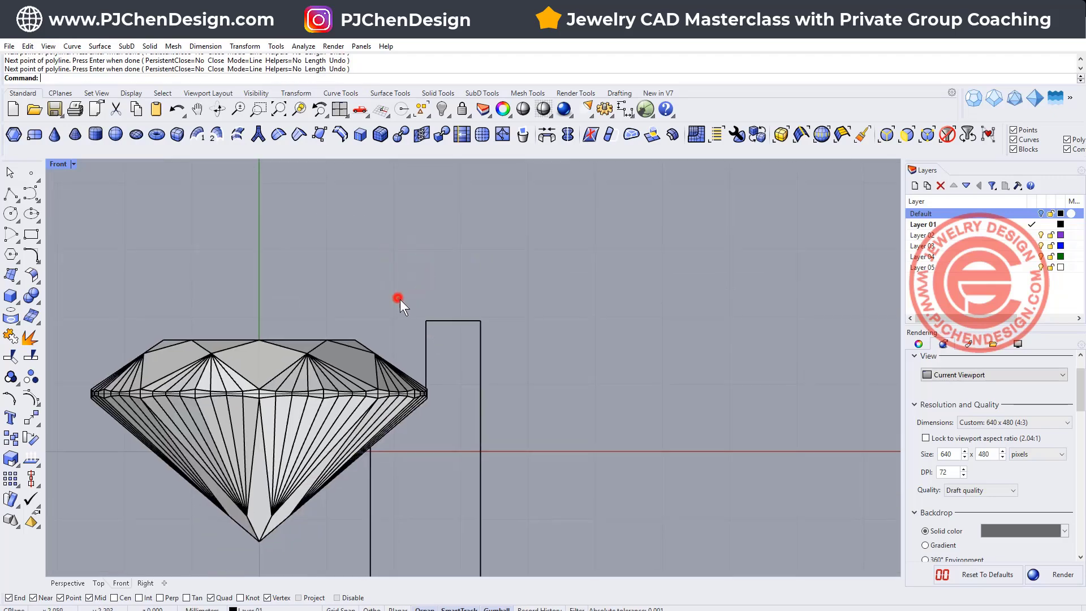
pyautogui.click(448, 322)
pyautogui.moveTo(391, 296); pyautogui.dragTo(493, 338)
pyautogui.moveTo(452, 274); pyautogui.dragTo(456, 220)
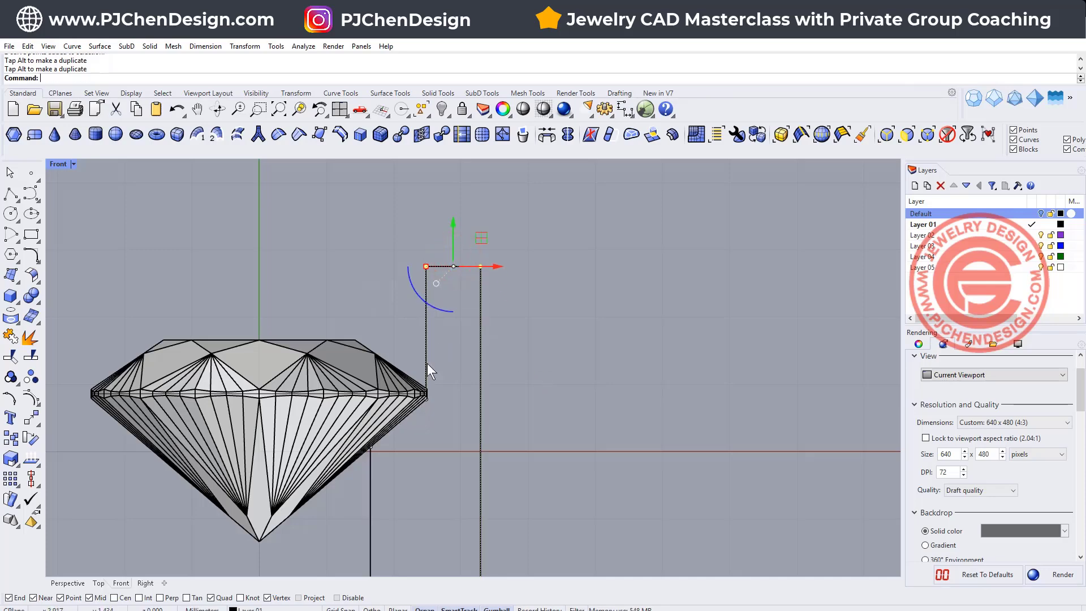
pyautogui.scroll(1, 433, 347)
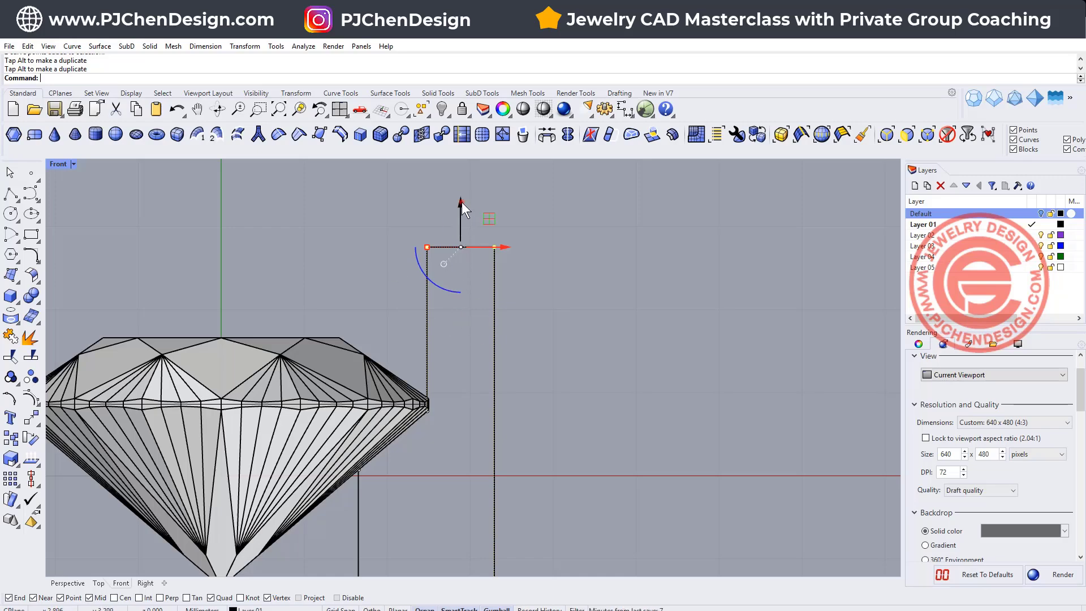
pyautogui.moveTo(462, 202); pyautogui.dragTo(460, 272)
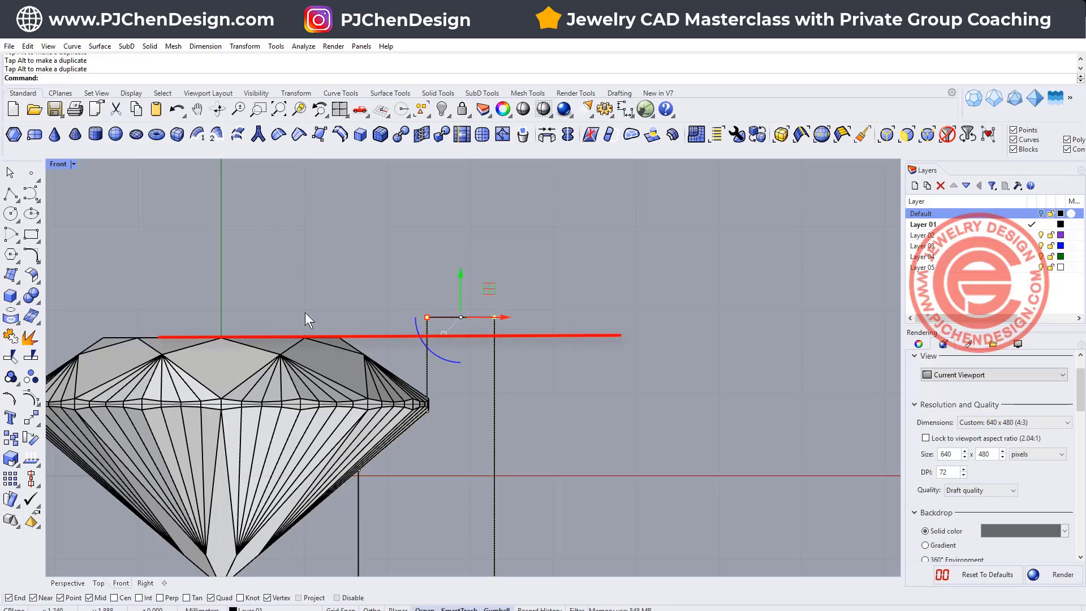
pyautogui.scroll(-5, 509, 393)
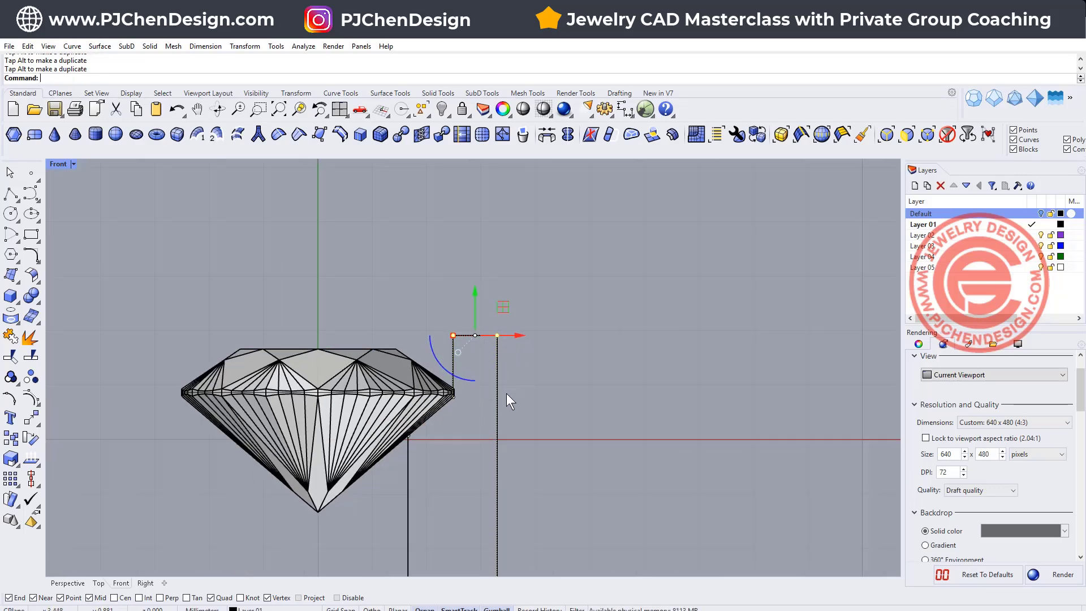
pyautogui.click(515, 312)
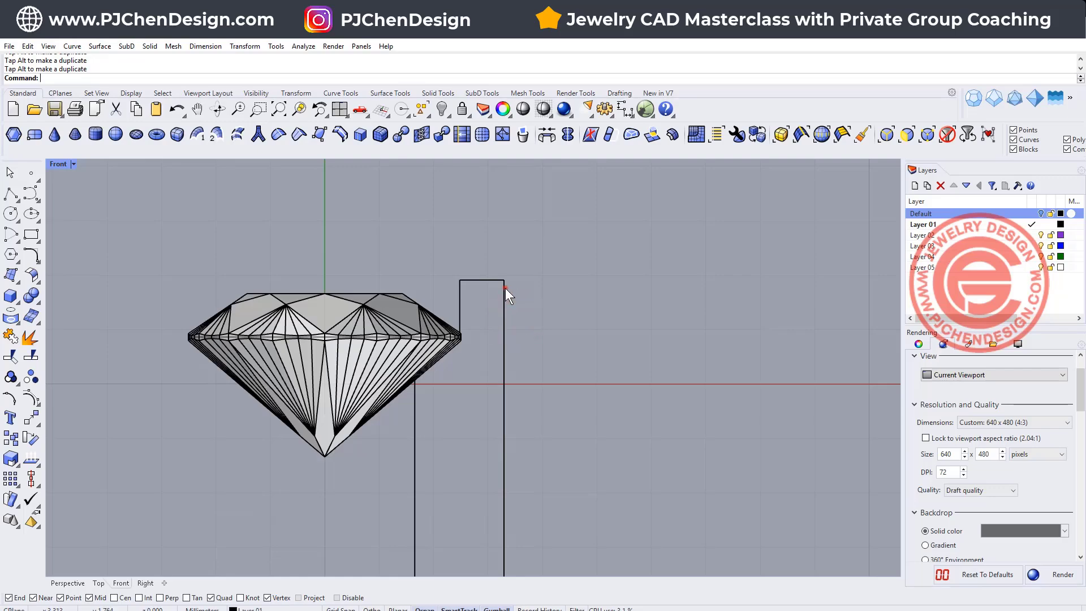
# - Adjust the bezel wall thickness by moving the two points of the profile's outer vertical edge horizontally, keeping it slightly thinner than first drawn
pyautogui.click(504, 289)
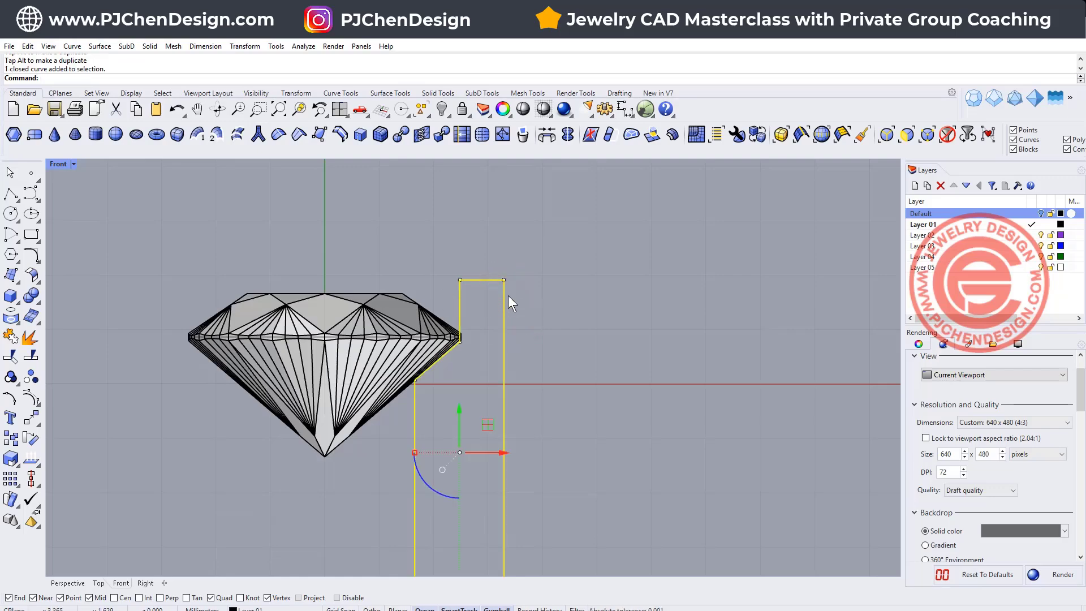
pyautogui.scroll(-3, 508, 293)
pyautogui.moveTo(496, 261); pyautogui.dragTo(549, 523)
pyautogui.moveTo(552, 393); pyautogui.dragTo(533, 389)
pyautogui.scroll(3, 495, 320)
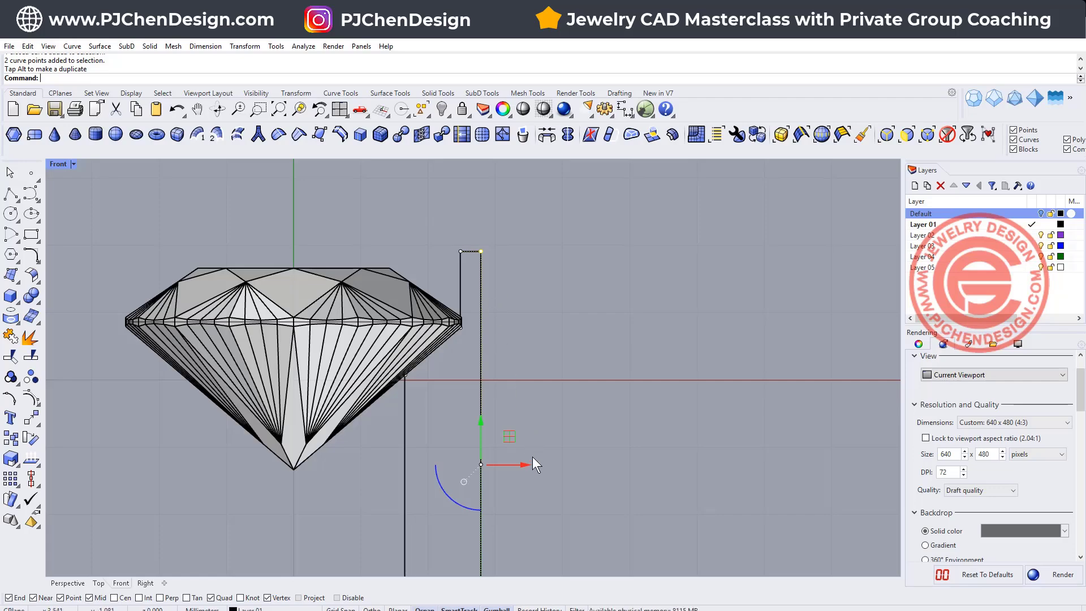
pyautogui.moveTo(526, 460); pyautogui.dragTo(551, 463)
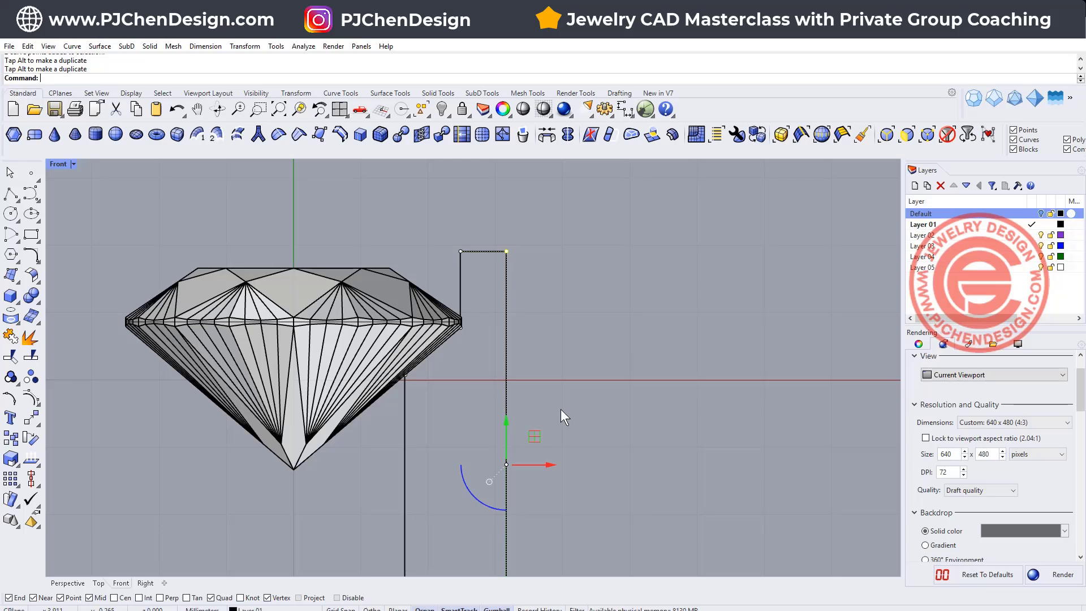
pyautogui.moveTo(553, 465); pyautogui.dragTo(559, 469)
pyautogui.scroll(-3, 483, 287)
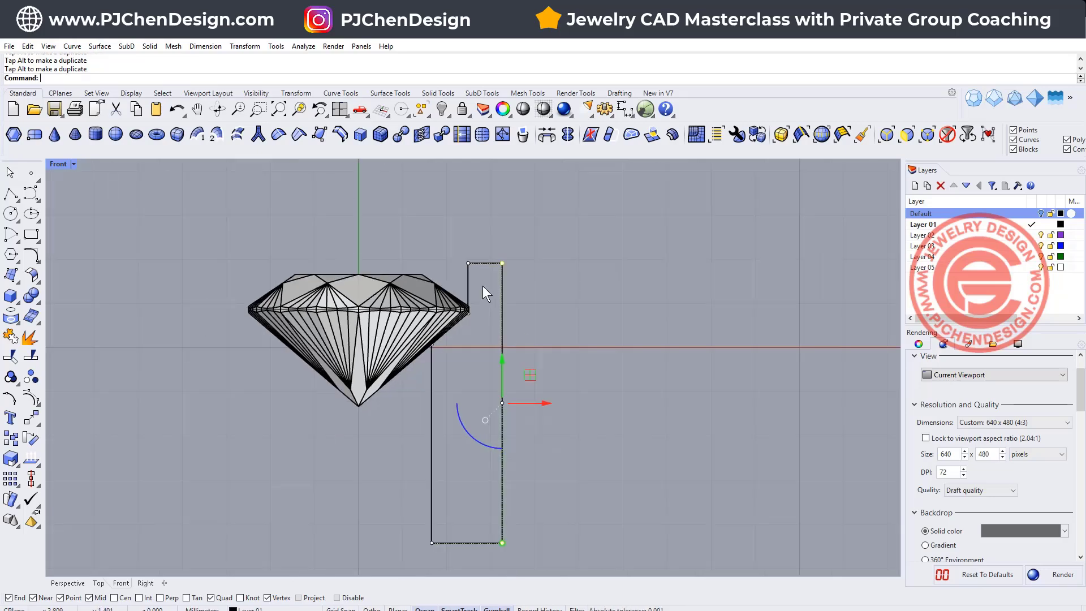
pyautogui.click(563, 321)
pyautogui.scroll(2, 495, 310)
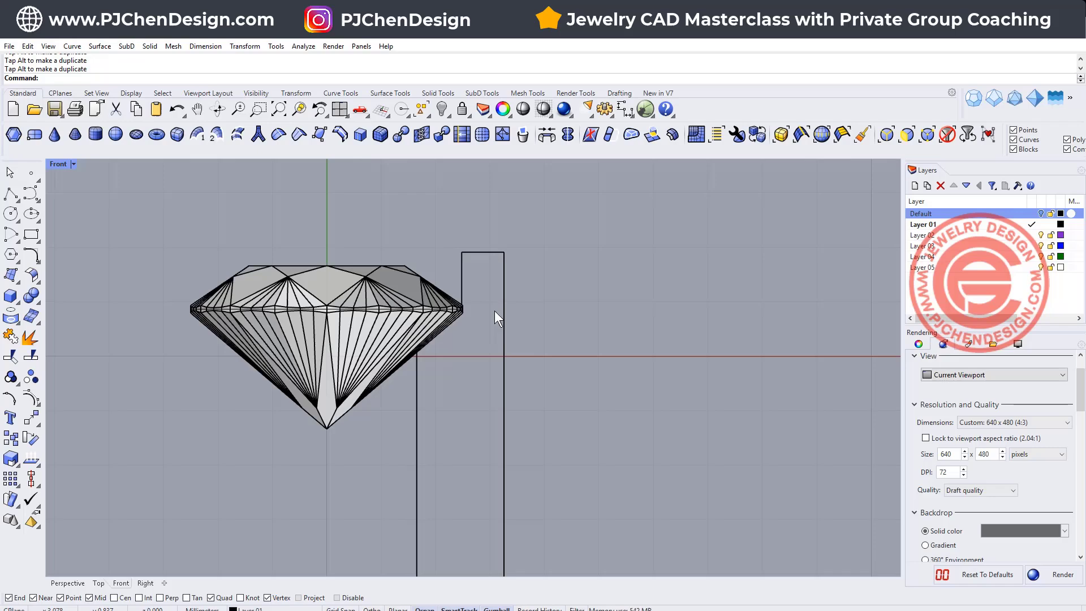
# - Leave the enlarged Front view and restore the four-viewport layout with the bezel profile unselected
pyautogui.scroll(-2, 495, 312)
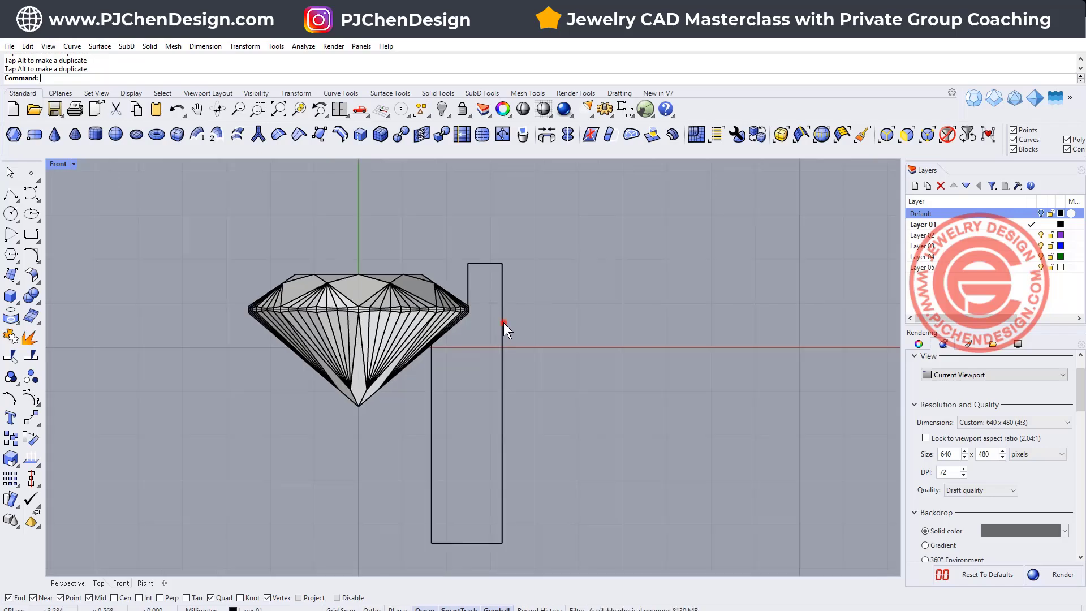
pyautogui.click(503, 323)
pyautogui.click(558, 316)
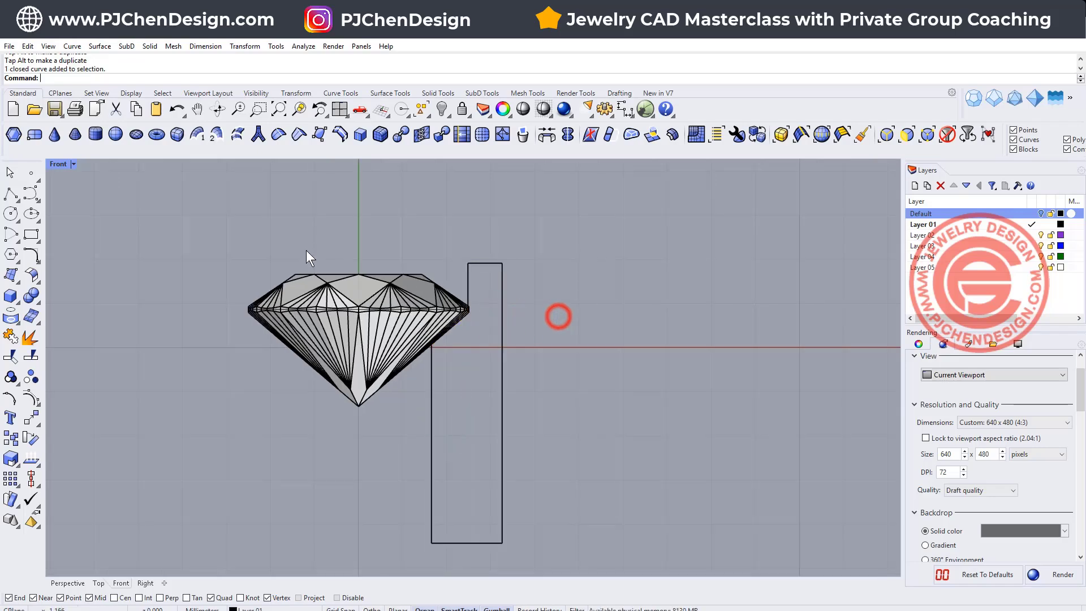
pyautogui.scroll(-2, 307, 249)
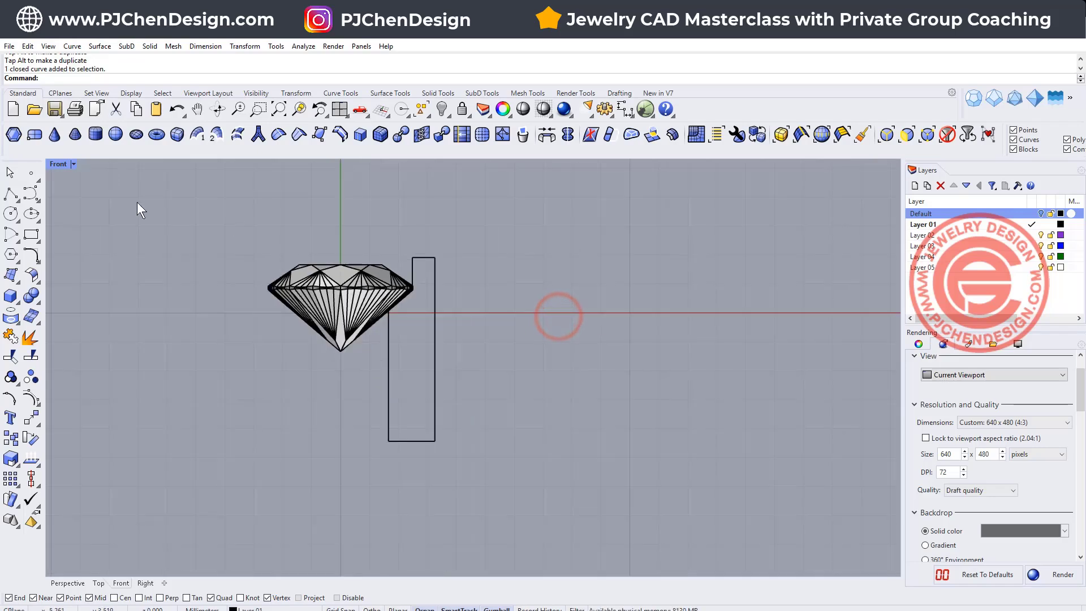
pyautogui.doubleClick(50, 163)
pyautogui.scroll(2, 286, 269)
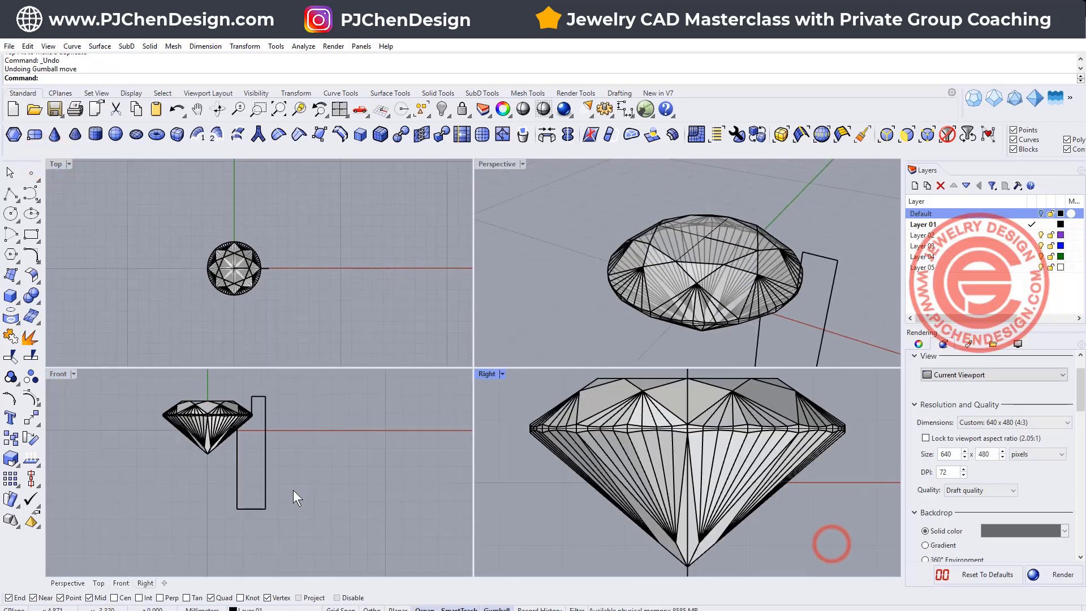
# - Taper the bezel profile in the Front view by moving its lower outer corner point inward toward the gem's axis
pyautogui.click(265, 507)
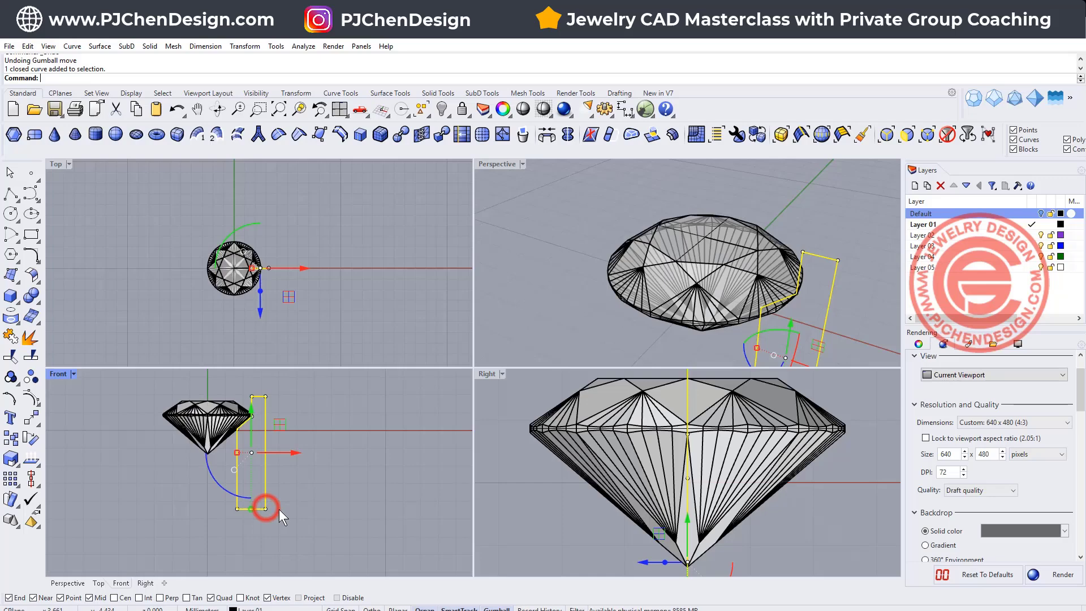
pyautogui.scroll(5, 264, 507)
pyautogui.moveTo(246, 488); pyautogui.dragTo(290, 508)
pyautogui.press('Escape')
pyautogui.press('Escape')
pyautogui.moveTo(331, 450); pyautogui.dragTo(310, 559, button='right')
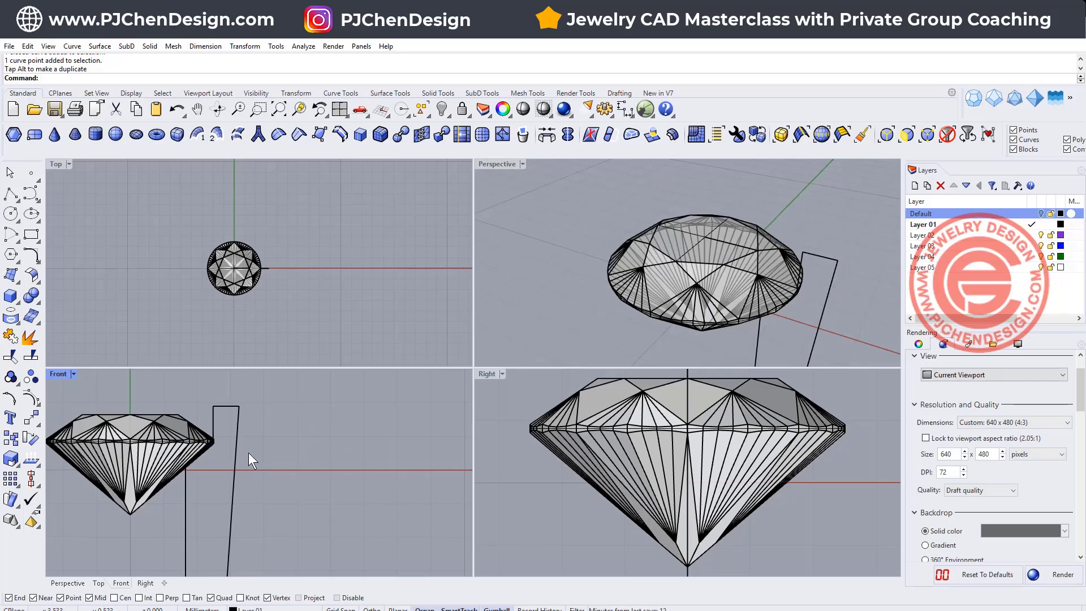
pyautogui.scroll(1, 240, 450)
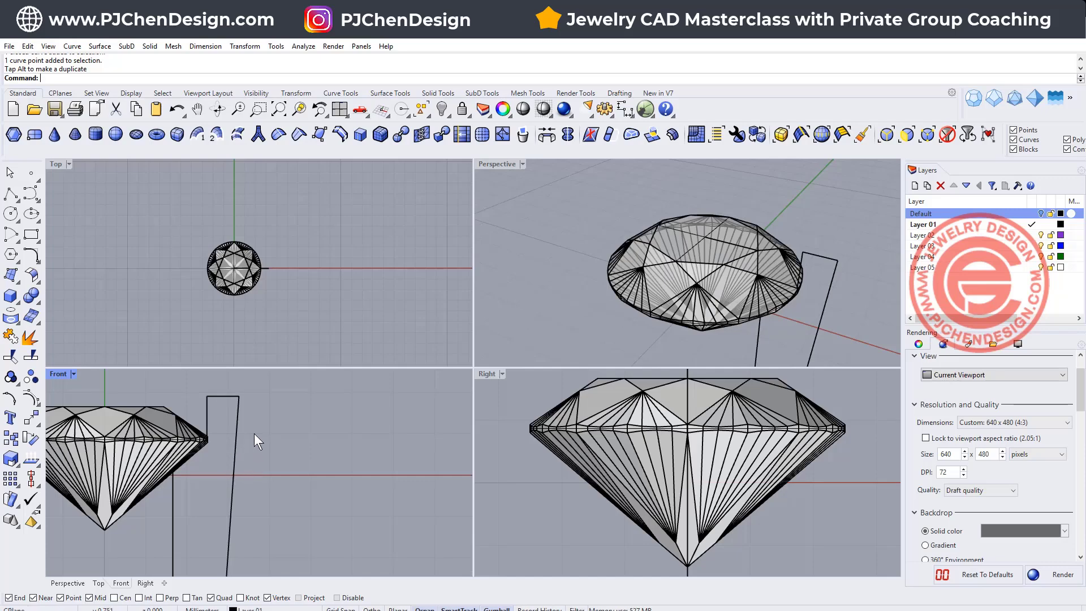
pyautogui.scroll(-4, 254, 441)
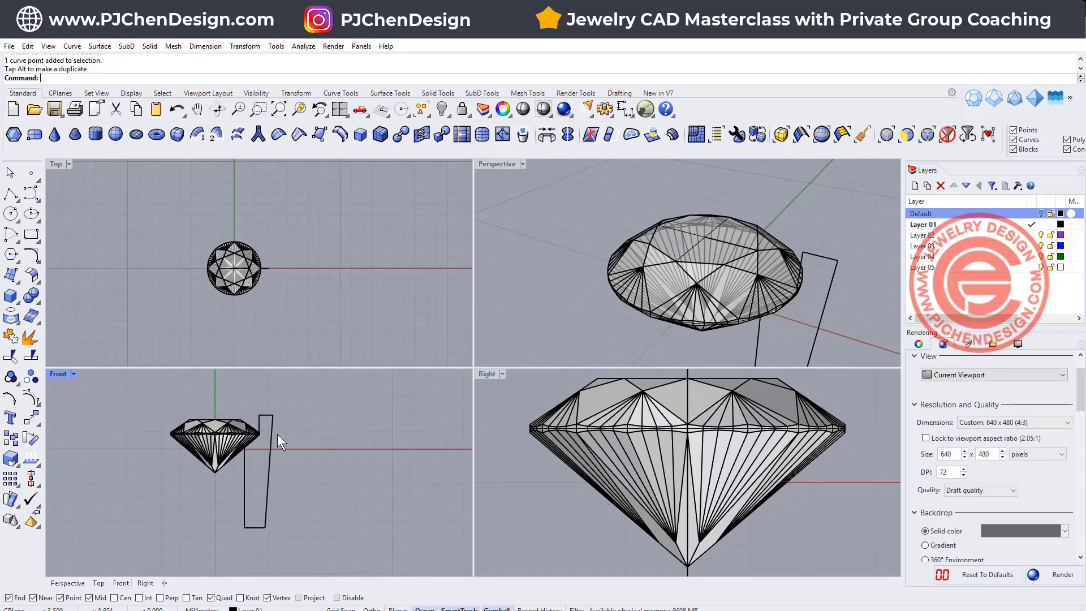
# - Revolve the bezel profile 360 degrees around a vertical axis starting at the origin (0), with Surface output
pyautogui.click(123, 204)
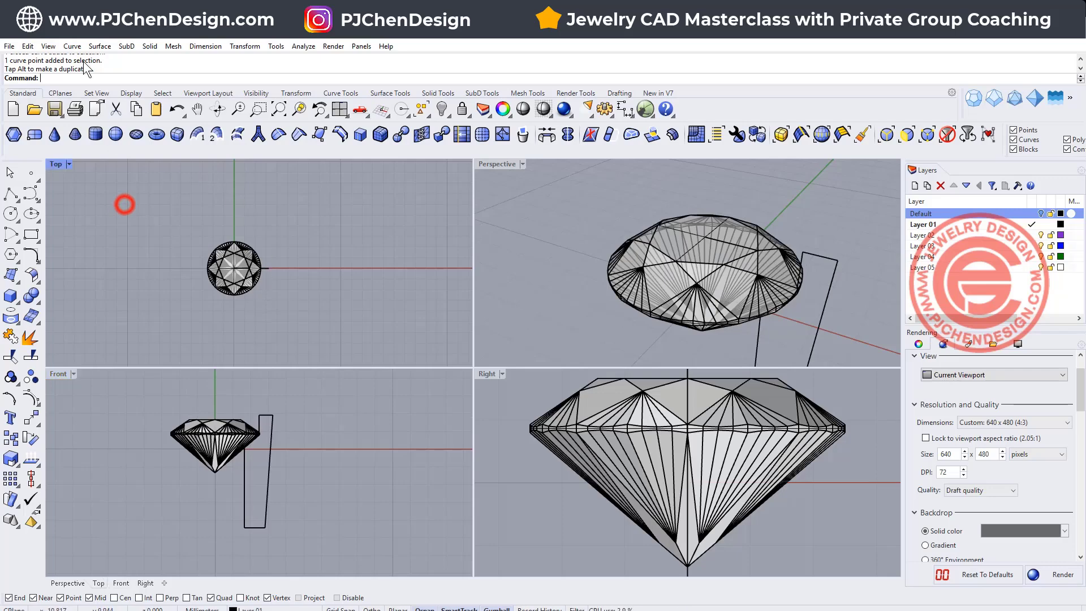
pyautogui.click(99, 47)
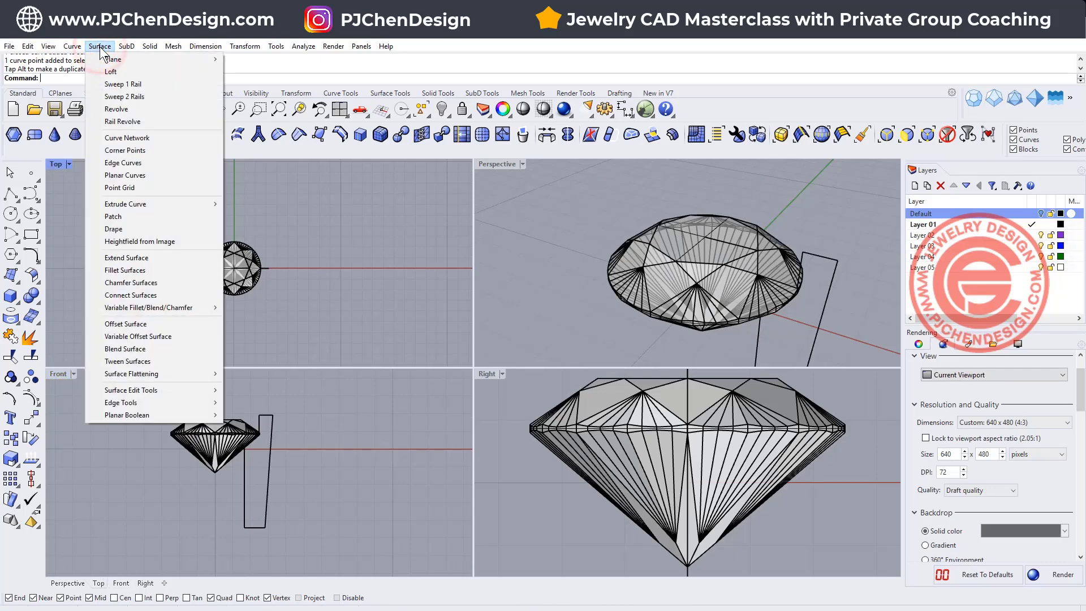
pyautogui.click(108, 109)
pyautogui.click(264, 268)
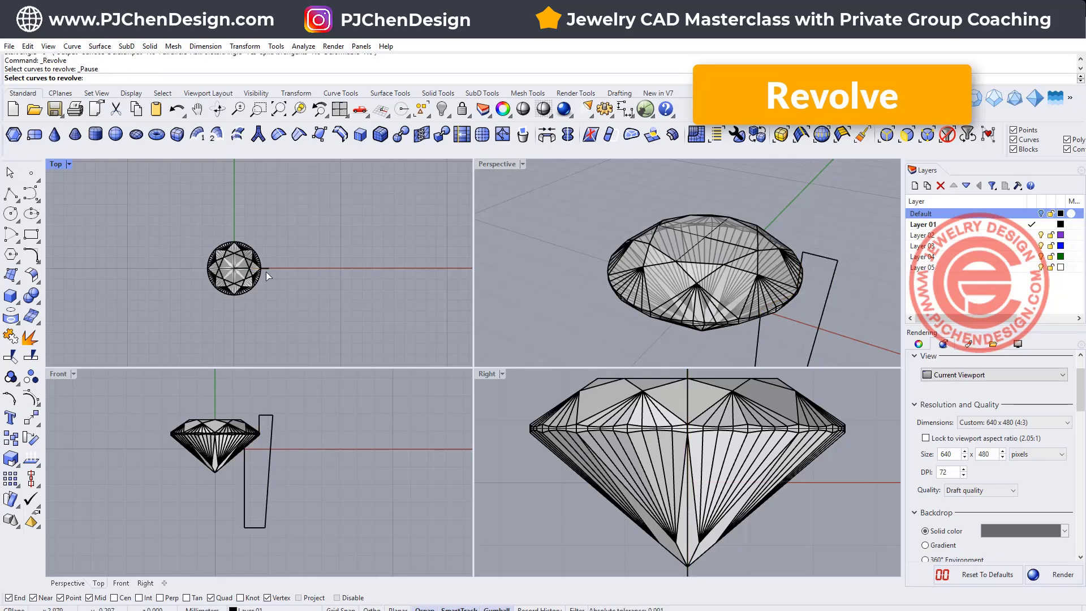
pyautogui.click(266, 267)
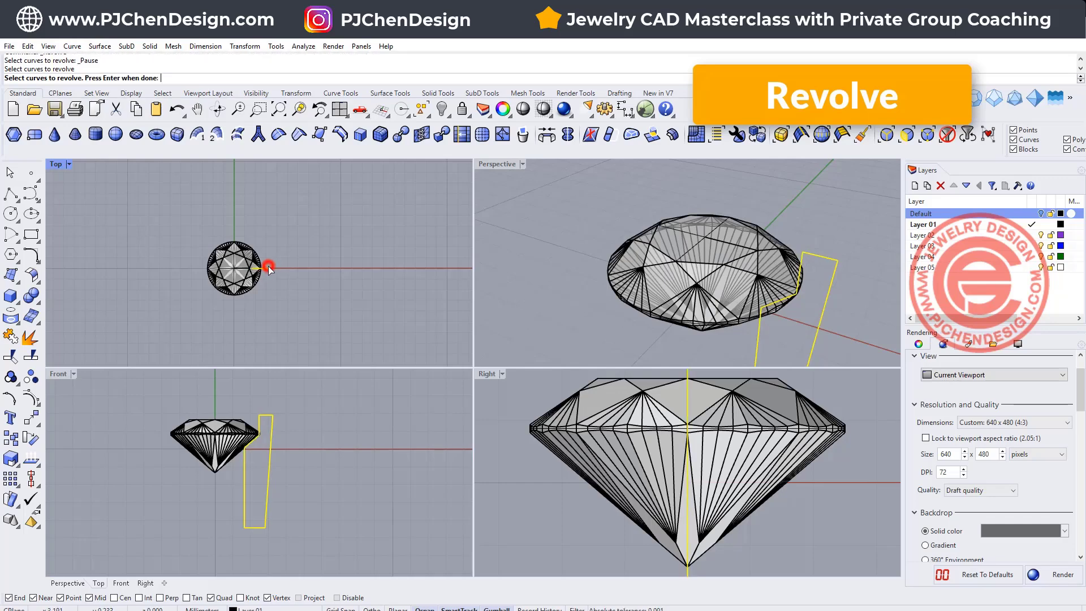
pyautogui.press('Return')
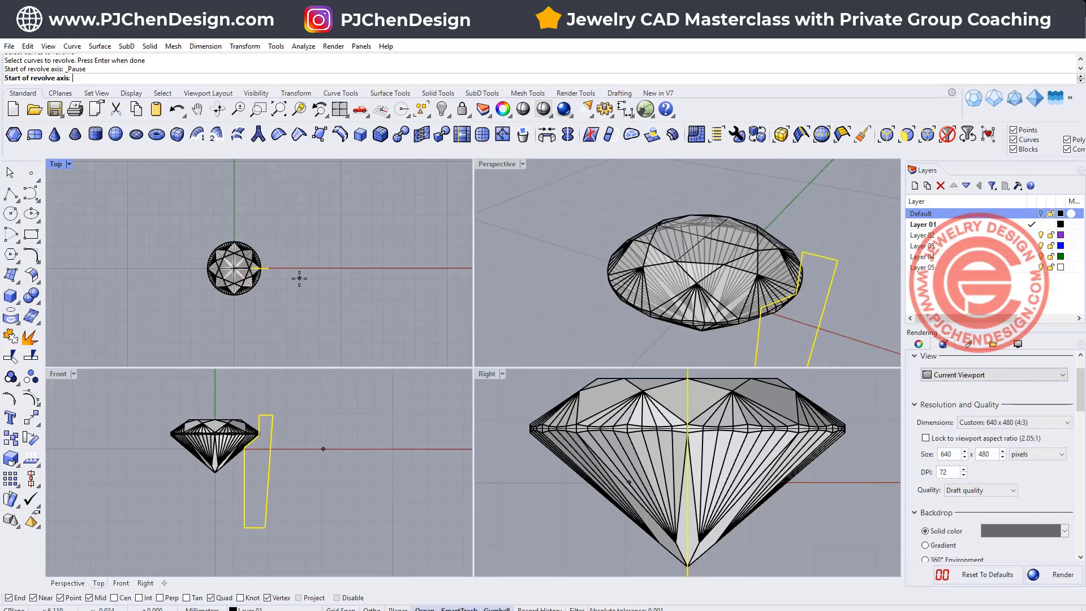
pyautogui.write('0')
pyautogui.press('Return')
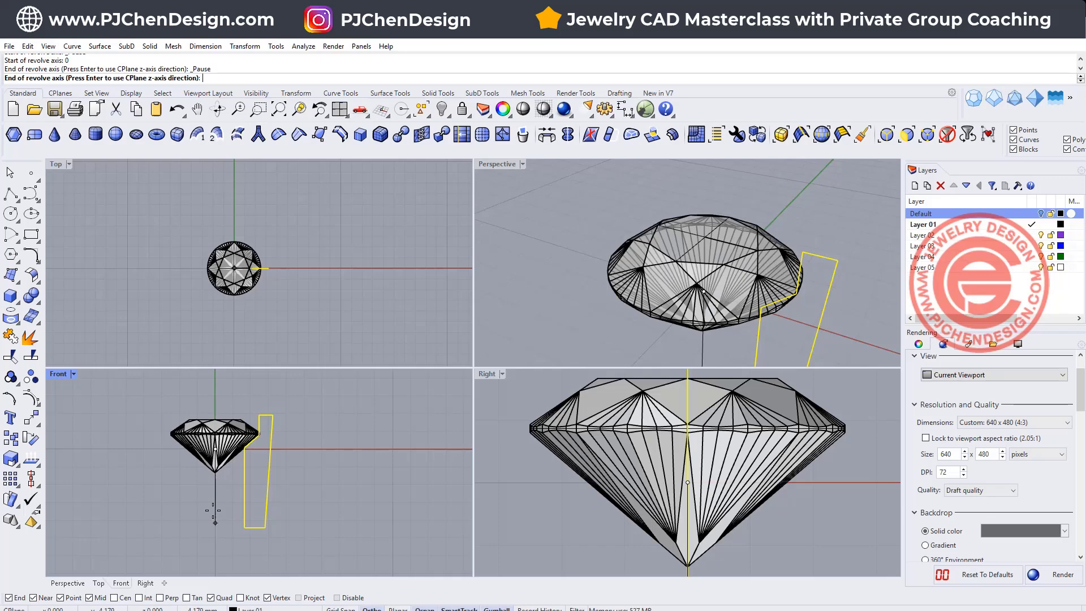
pyautogui.click(215, 535)
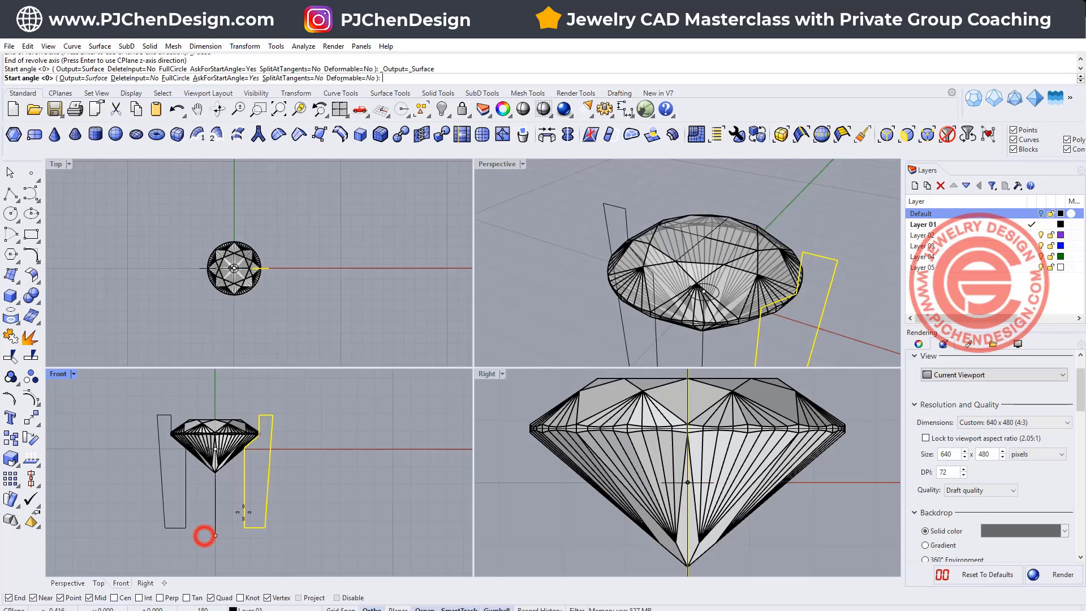
pyautogui.click(313, 242)
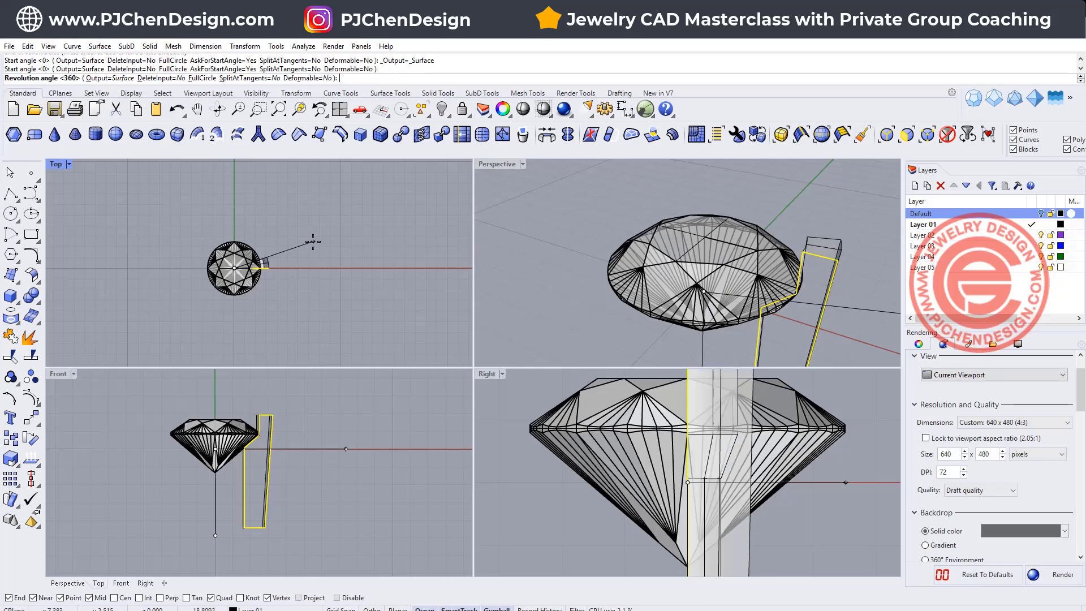
pyautogui.press('Return')
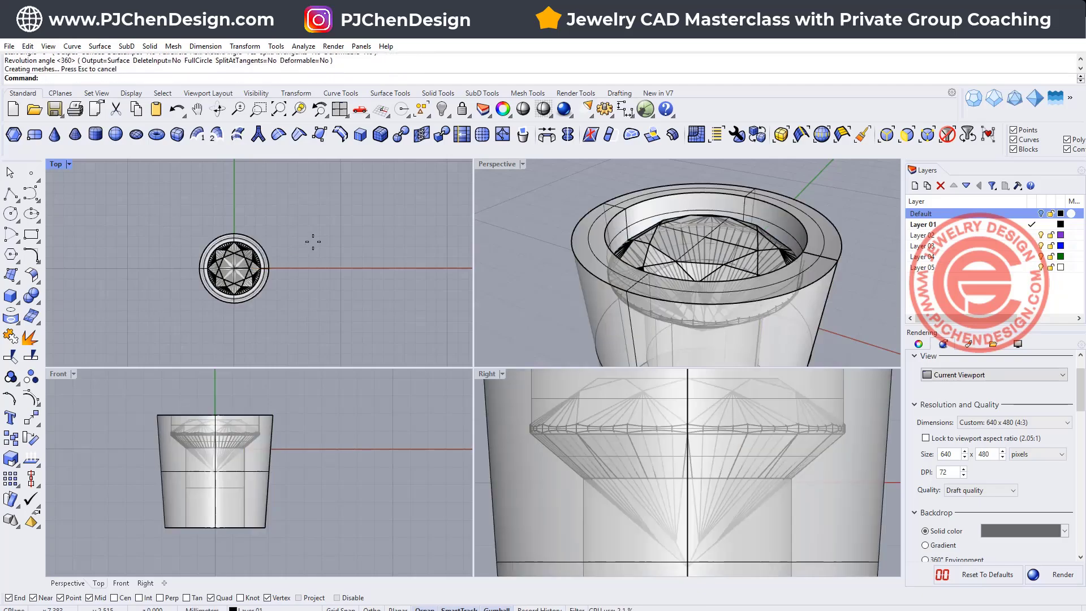
# - Examine the revolved bezel and the gem's seat from several angles in the Perspective view, including enlarged
pyautogui.click(338, 246)
pyautogui.moveTo(760, 283); pyautogui.dragTo(825, 312, button='right')
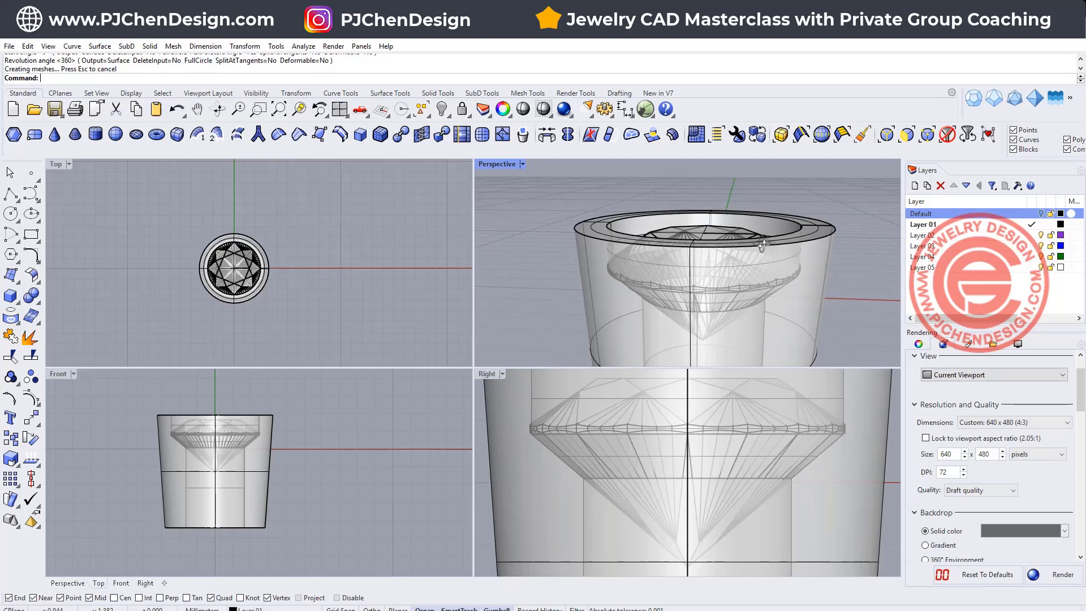
pyautogui.moveTo(762, 245); pyautogui.dragTo(799, 284, button='right')
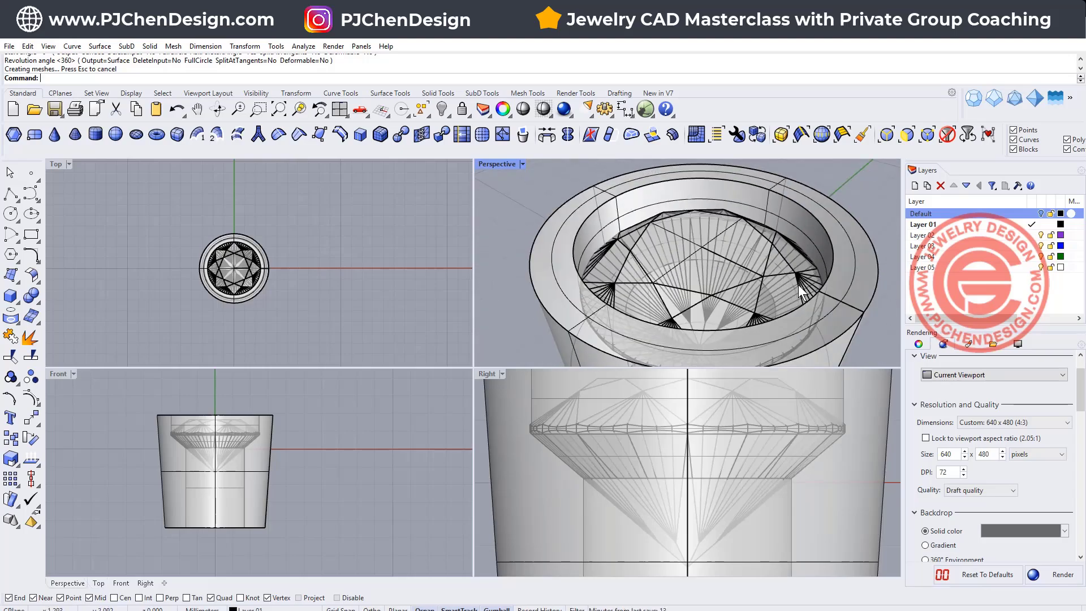
pyautogui.moveTo(742, 249); pyautogui.dragTo(796, 229, button='right')
pyautogui.click(736, 246)
pyautogui.click(534, 242)
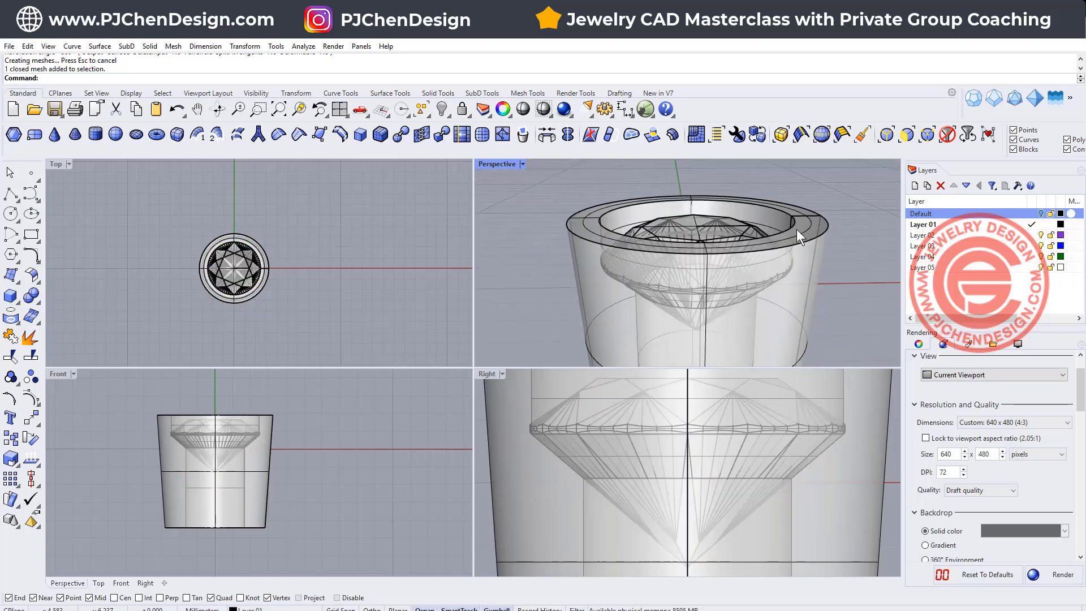
pyautogui.doubleClick(497, 167)
pyautogui.scroll(-7, 498, 221)
pyautogui.moveTo(511, 246); pyautogui.dragTo(473, 286, button='right')
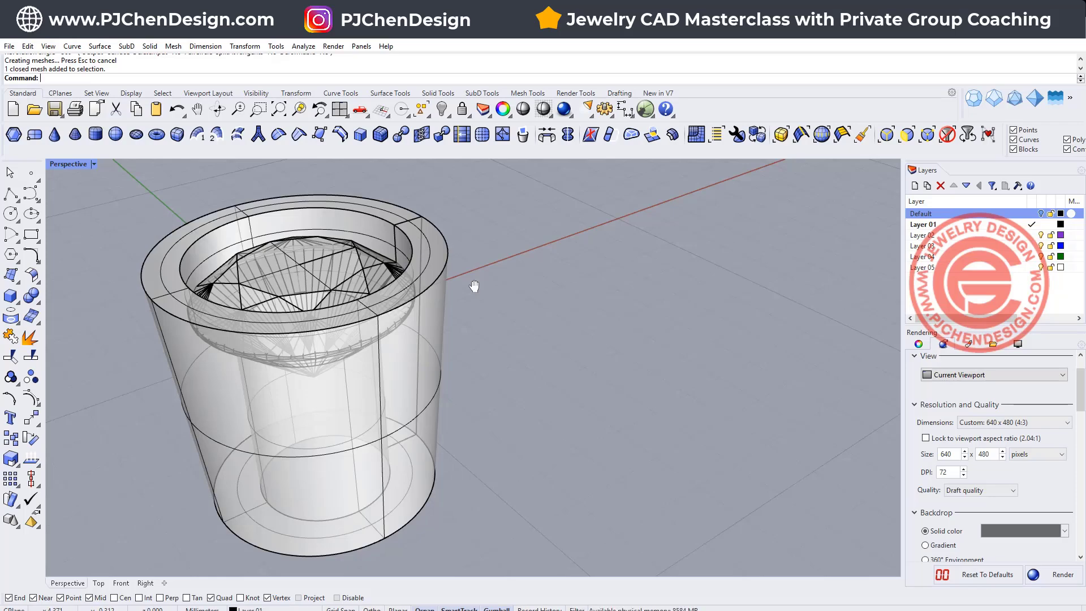
pyautogui.moveTo(482, 278)
pyautogui.mouseDown(button='right')
pyautogui.moveTo(507, 271)
pyautogui.moveTo(483, 283)
pyautogui.mouseUp(button='right')
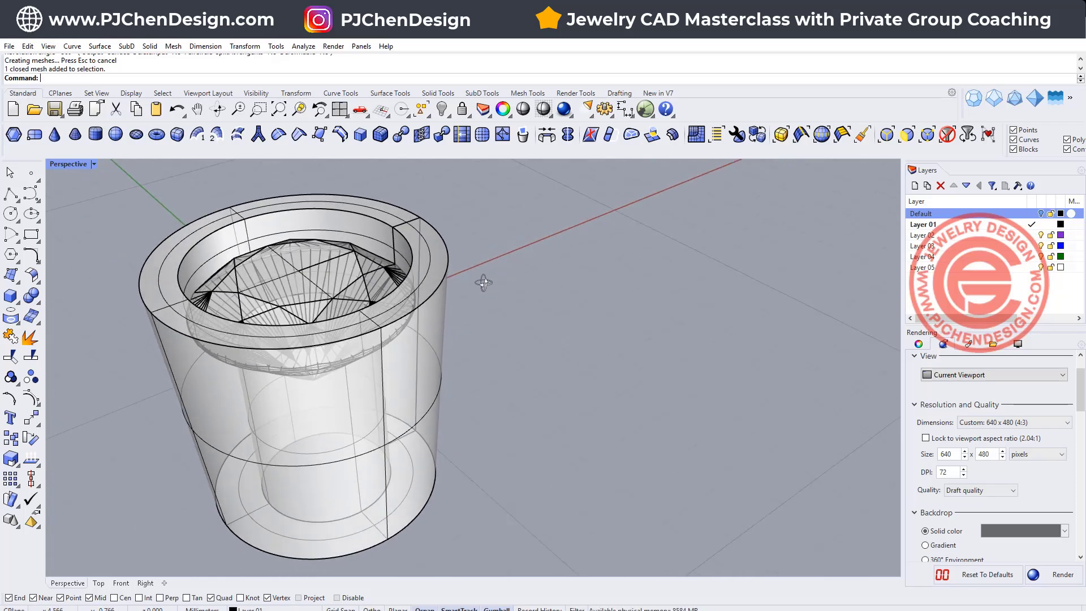
pyautogui.scroll(-2, 484, 282)
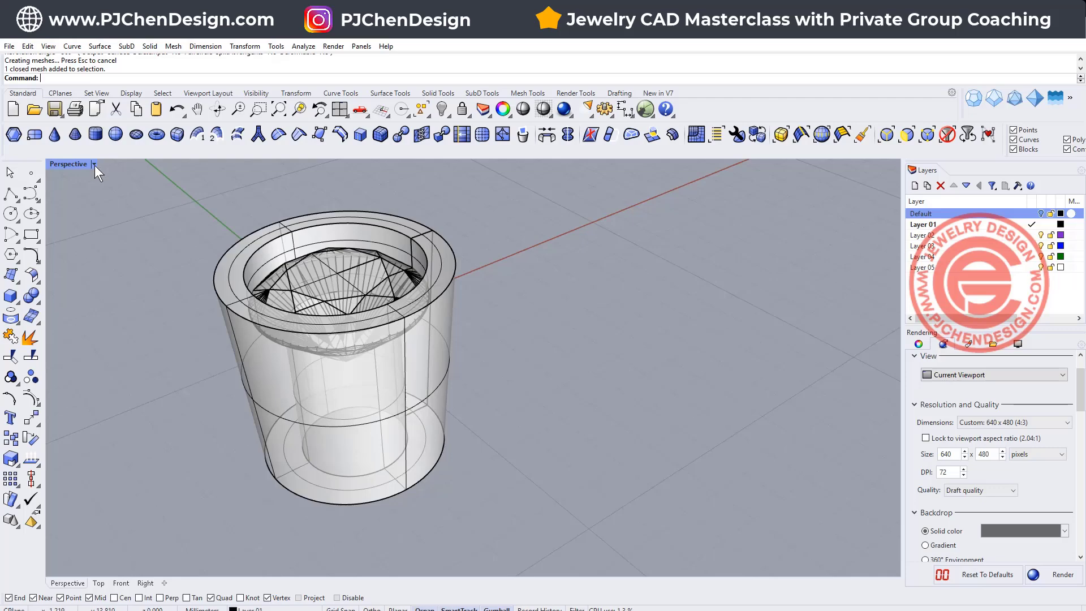
# - Return to the four-viewport layout and create a sphere centered at the origin (0) with a diameter of 20 mm
pyautogui.doubleClick(77, 167)
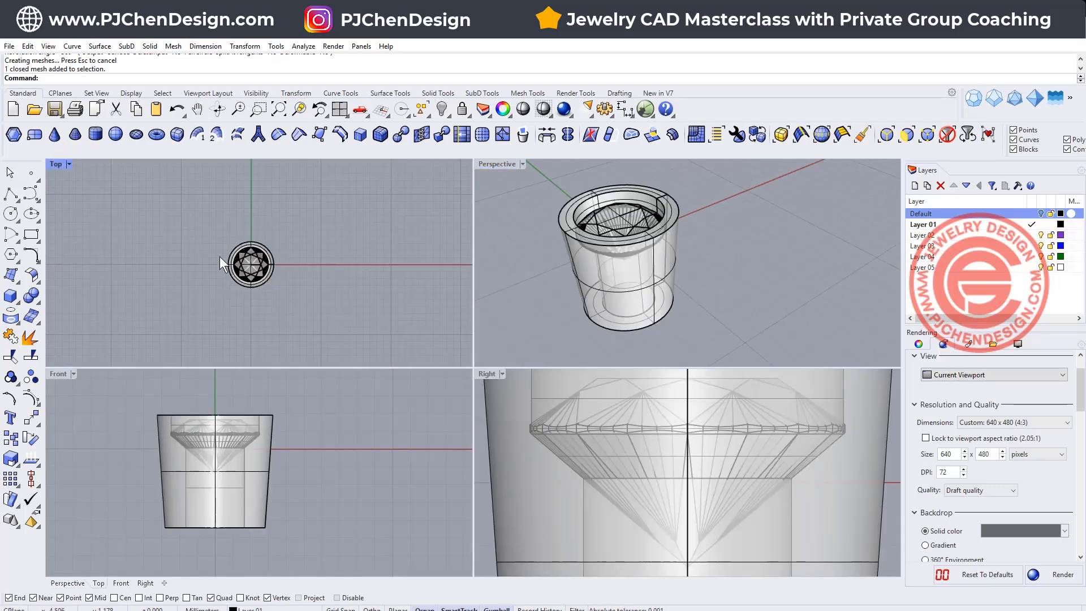
pyautogui.scroll(1, 220, 256)
pyautogui.click(12, 301)
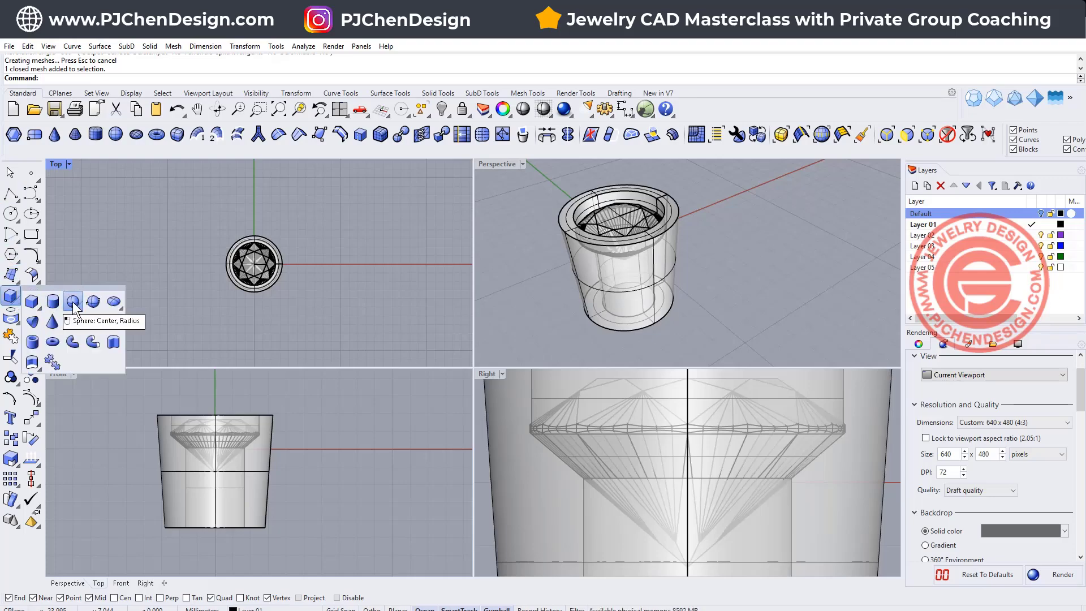
pyautogui.click(74, 304)
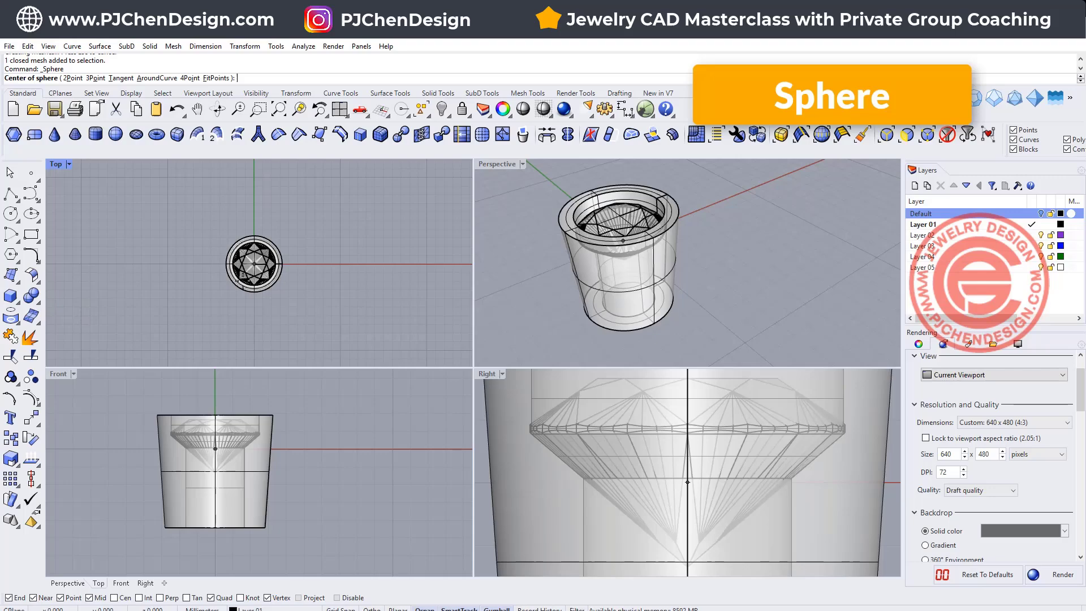
pyautogui.write('0')
pyautogui.press('Return')
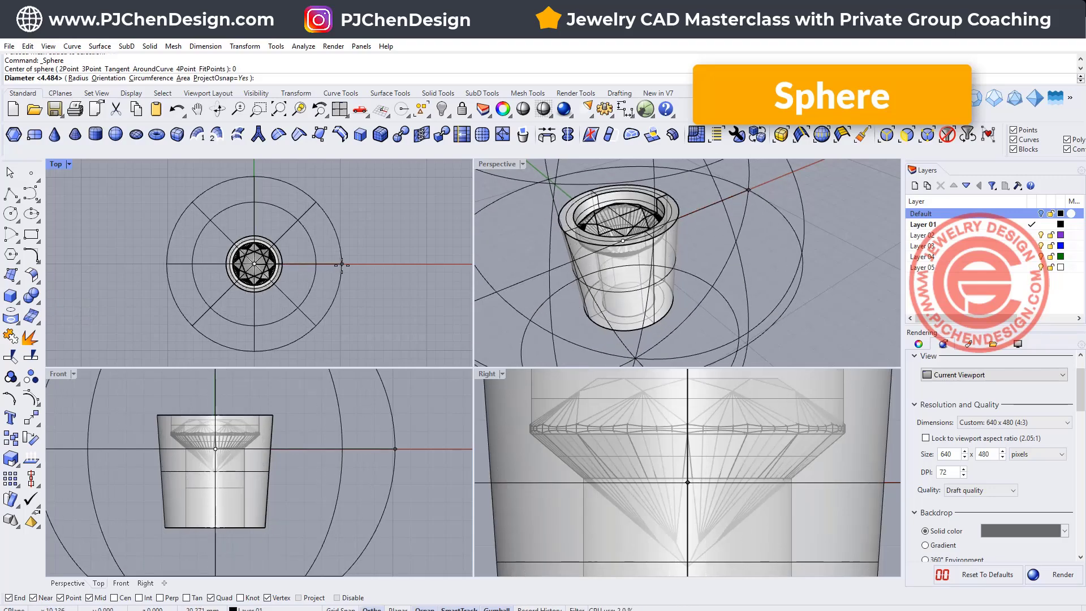
pyautogui.write('20')
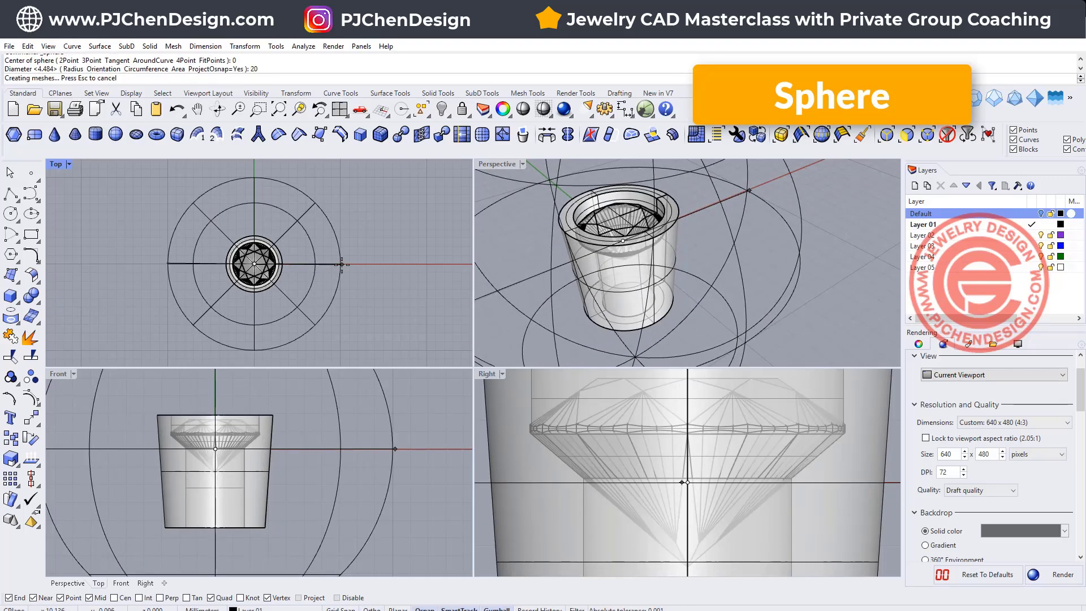
pyautogui.press('Return')
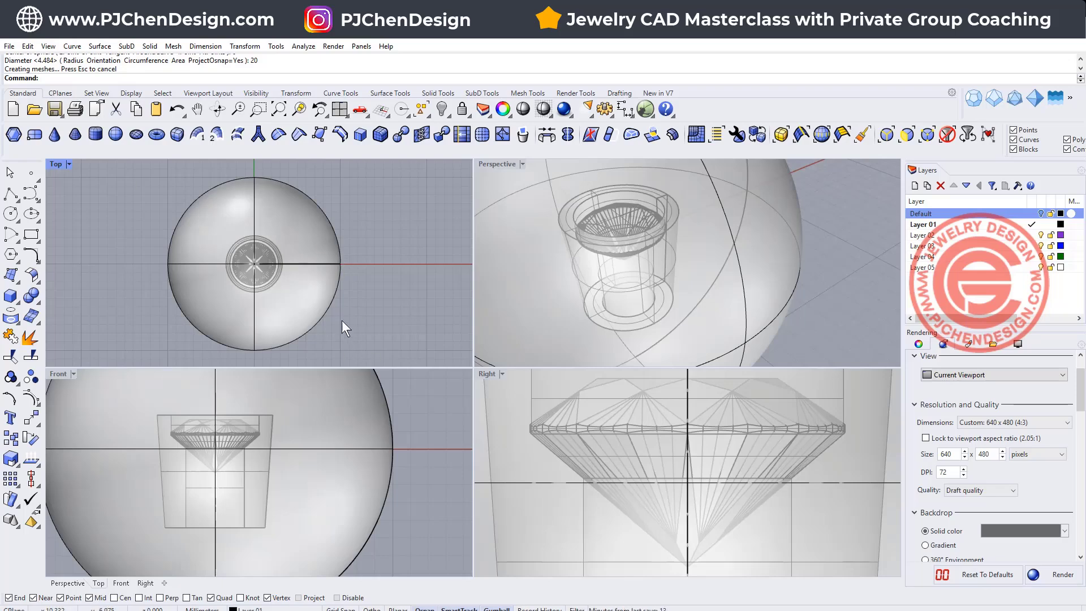
# - Flatten the sphere vertically to about 5 mm thick in the Front view and move it down around the lower part of the bezel
pyautogui.click(303, 381)
pyautogui.scroll(-3, 266, 494)
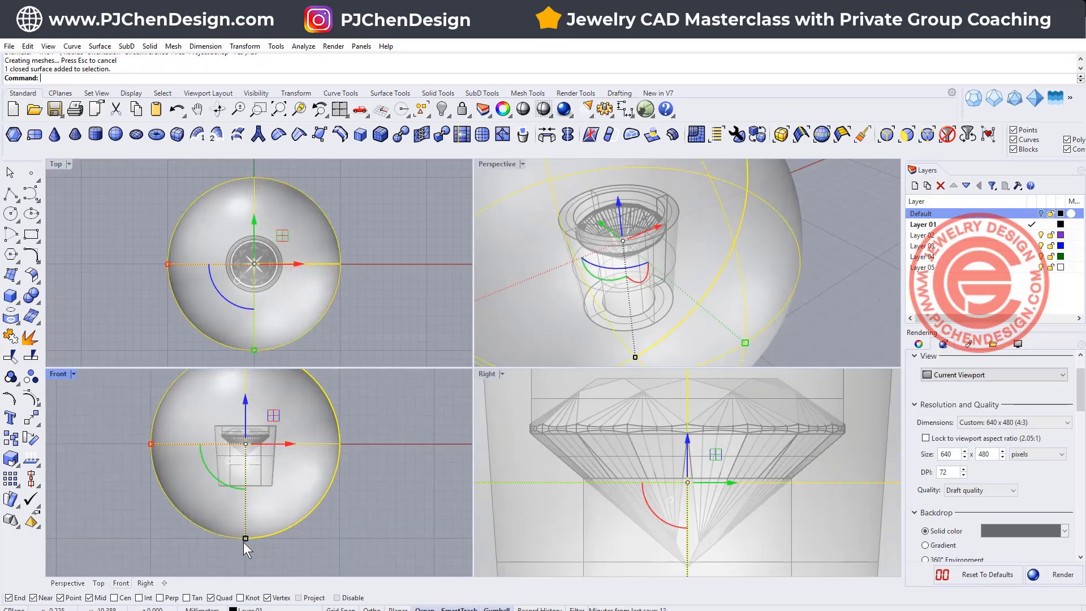
pyautogui.moveTo(243, 542); pyautogui.dragTo(245, 466)
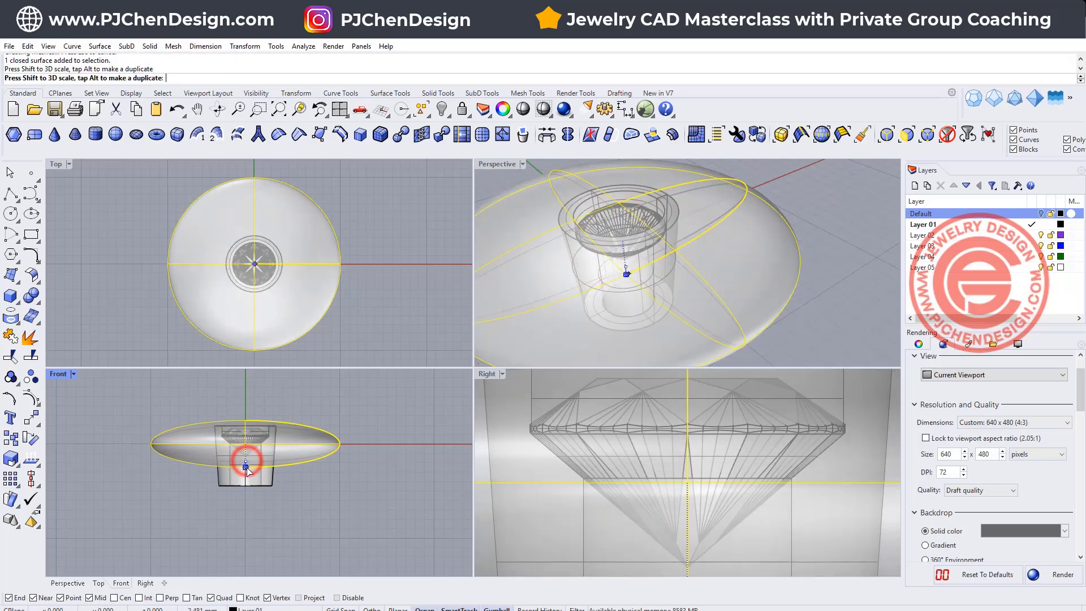
pyautogui.scroll(4, 243, 399)
pyautogui.moveTo(247, 418); pyautogui.dragTo(248, 446)
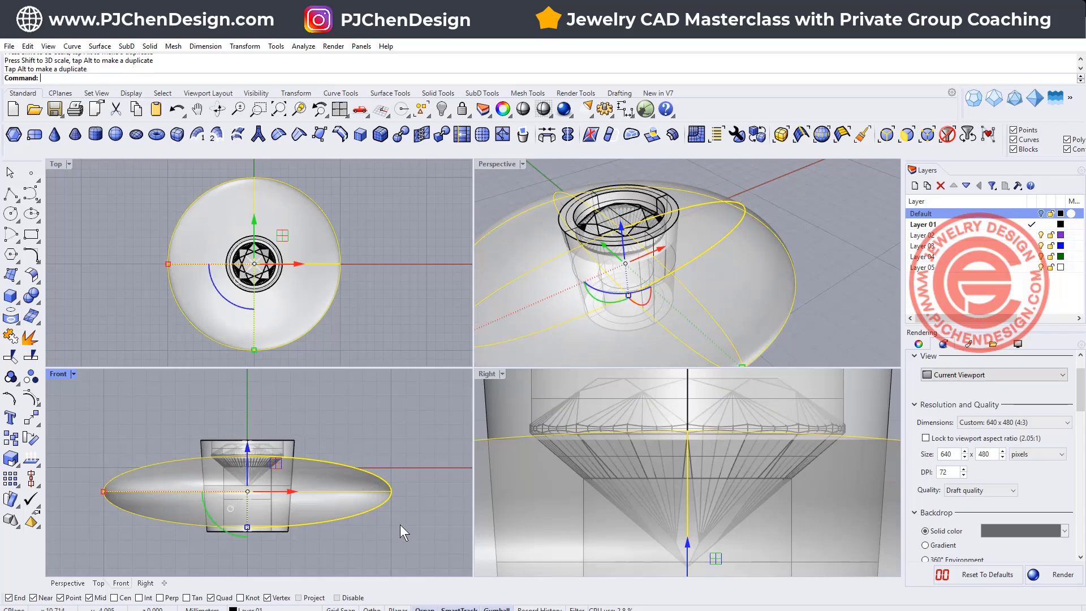
pyautogui.click(380, 512)
pyautogui.moveTo(677, 273); pyautogui.dragTo(634, 244, button='right')
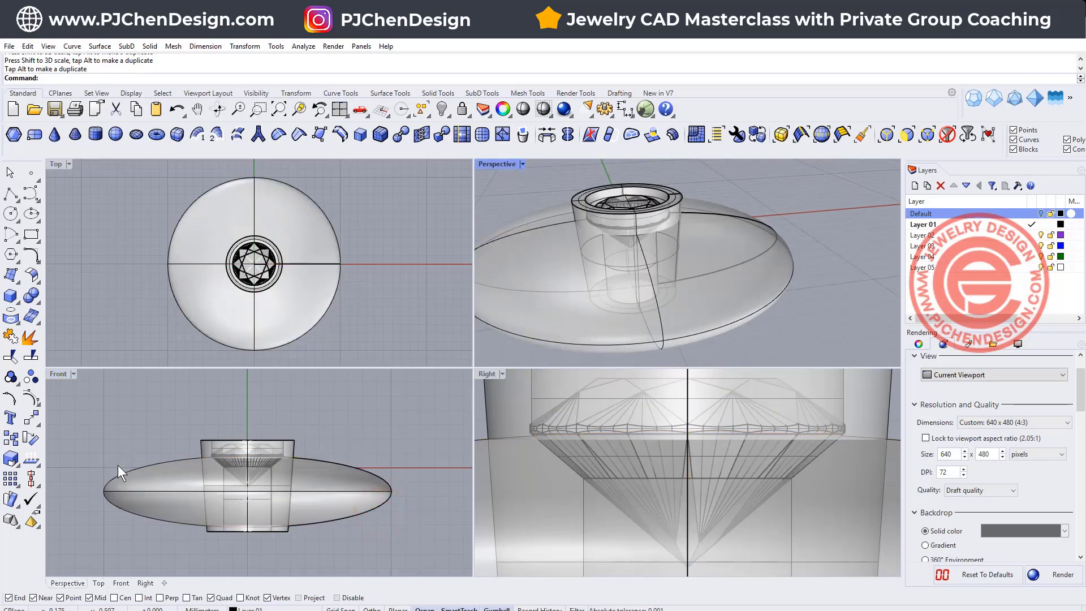
# - Draw a horizontal line through the middle of the flattened sphere in the Front view and shift it to extend past both sides
pyautogui.click(9, 198)
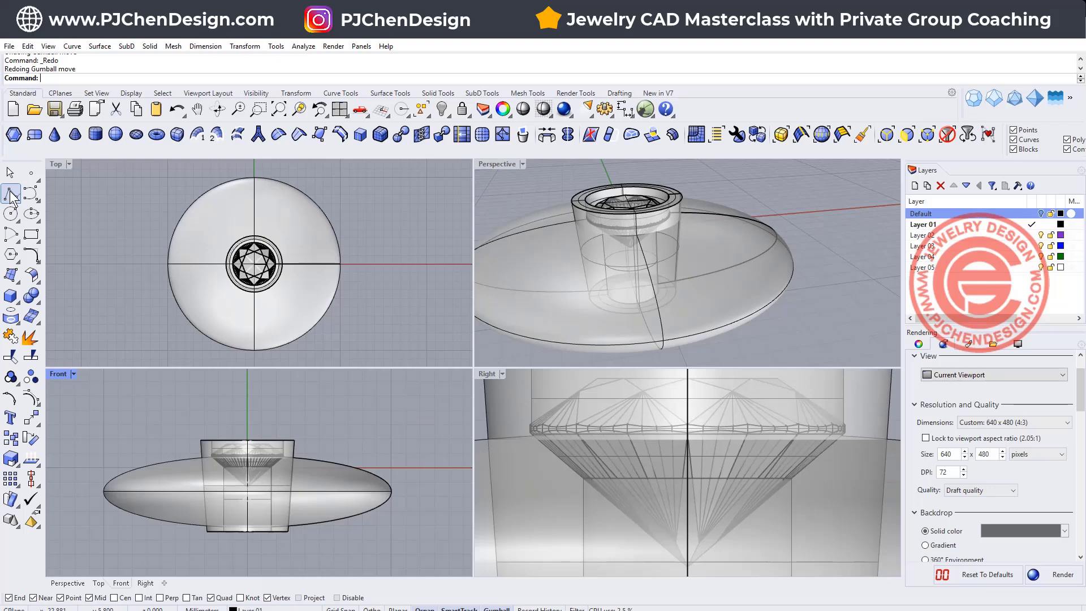
pyautogui.click(9, 192)
pyautogui.click(393, 492)
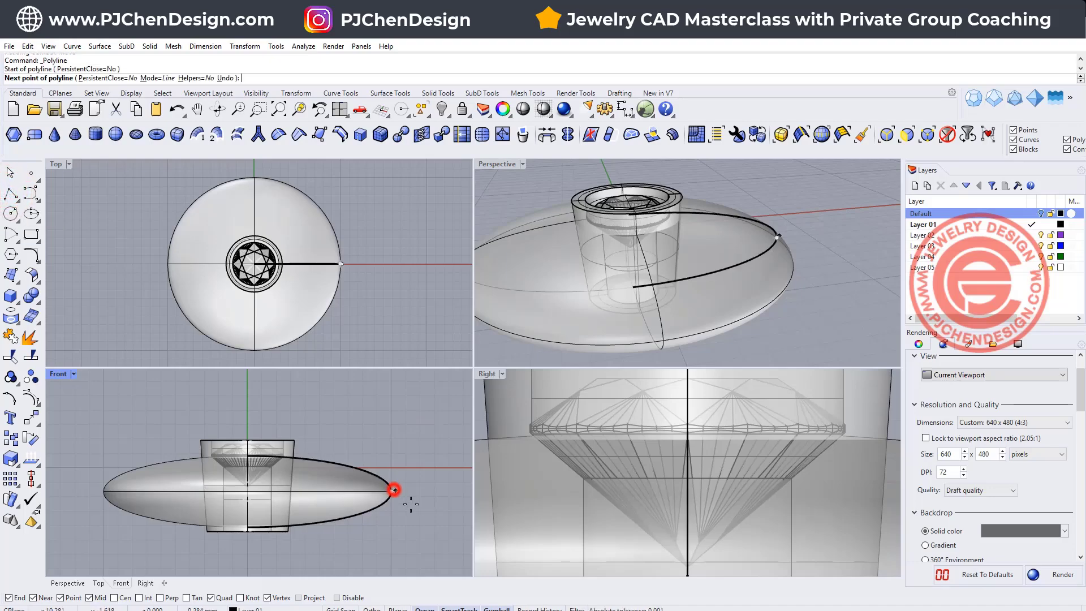
pyautogui.scroll(-3, 415, 507)
pyautogui.click(74, 482)
pyautogui.rightClick(128, 492)
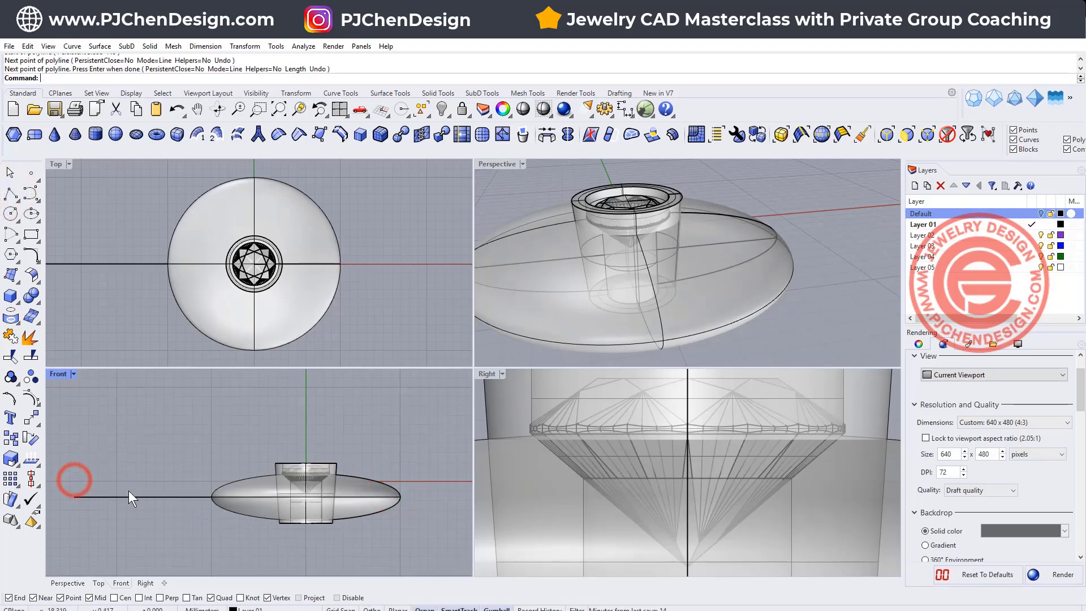
pyautogui.click(136, 494)
pyautogui.moveTo(280, 496); pyautogui.dragTo(313, 496)
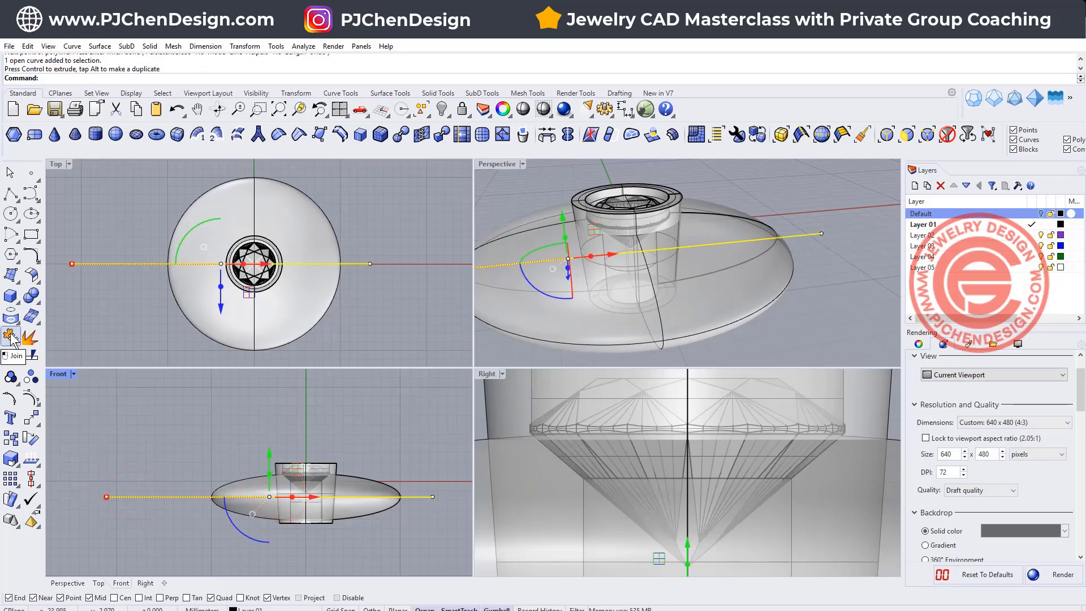
# - Trim away the lower half of the flattened sphere with the horizontal line and delete the line
pyautogui.click(12, 357)
pyautogui.click(234, 509)
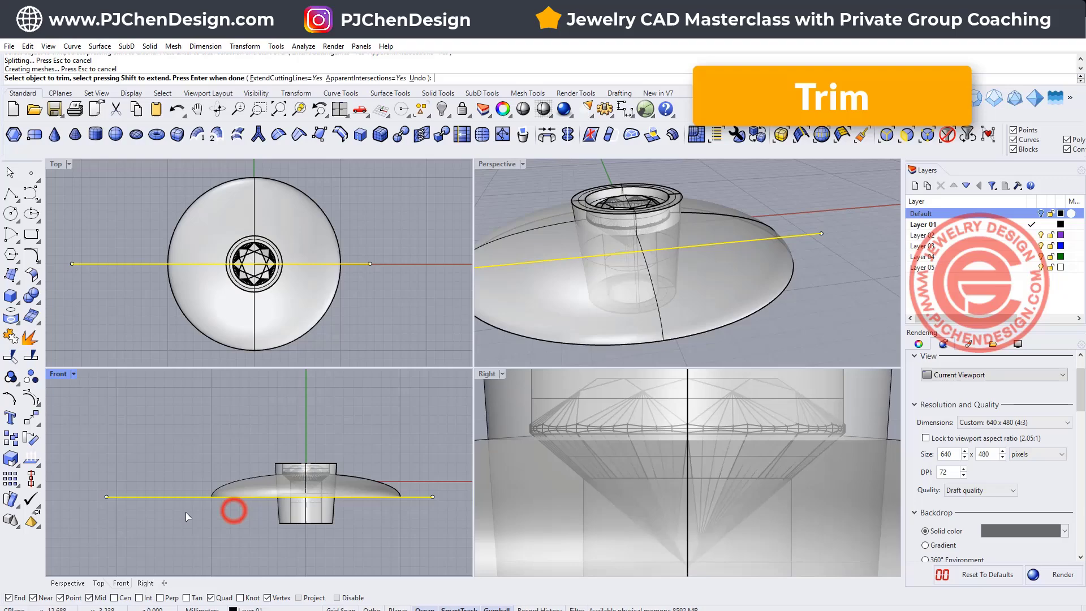
pyautogui.rightClick(140, 516)
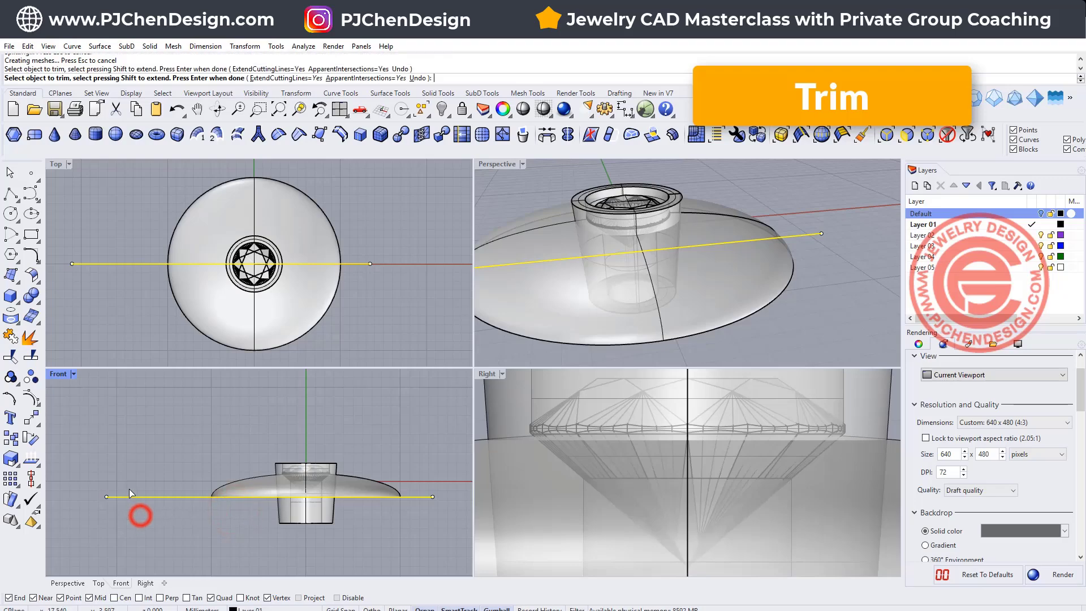
pyautogui.press('Delete')
pyautogui.scroll(-3, 698, 231)
pyautogui.moveTo(701, 243)
pyautogui.mouseDown(button='right')
pyautogui.moveTo(715, 262)
pyautogui.moveTo(690, 262)
pyautogui.moveTo(781, 212)
pyautogui.moveTo(718, 272)
pyautogui.moveTo(710, 258)
pyautogui.mouseUp(button='right')
pyautogui.scroll(5, 690, 262)
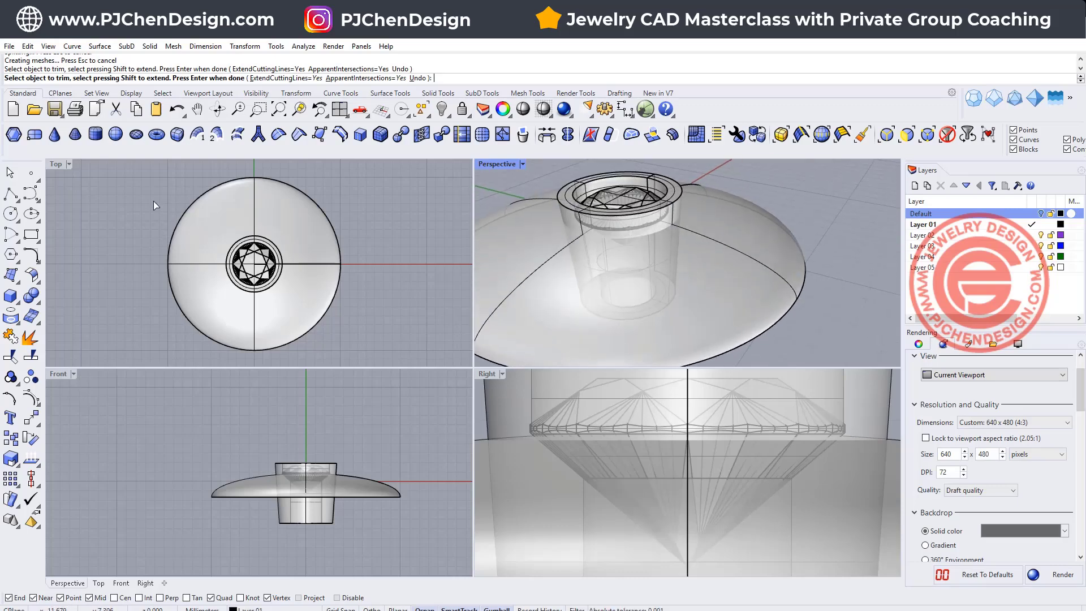
# - Draw a vertical line in the Top view, centered on the dome's right quadrant point and reaching beyond the dome's extent
pyautogui.moveTo(154, 201); pyautogui.dragTo(173, 215, button='right')
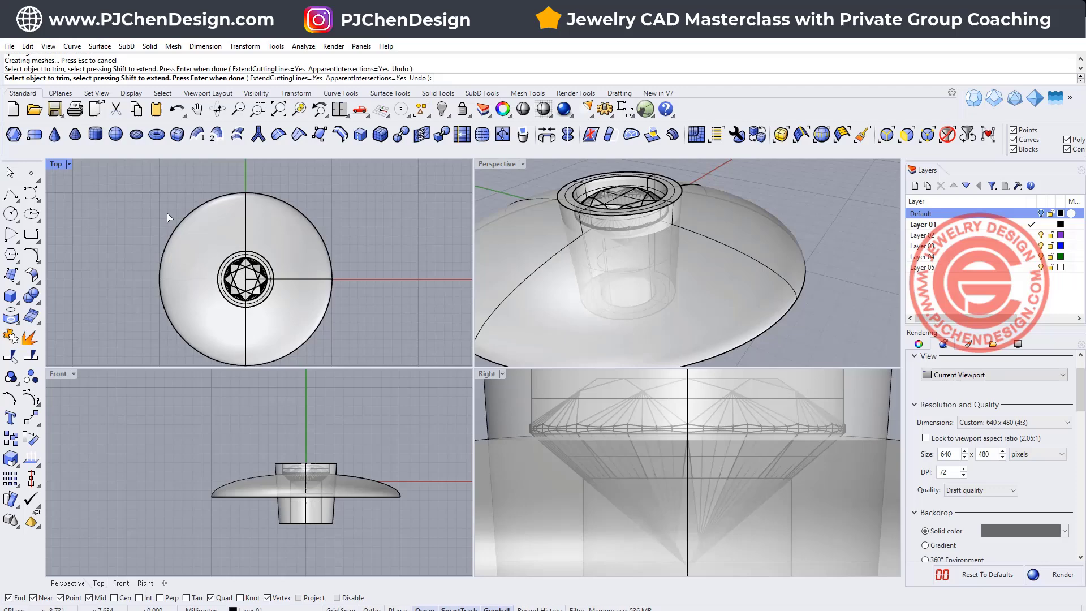
pyautogui.click(10, 195)
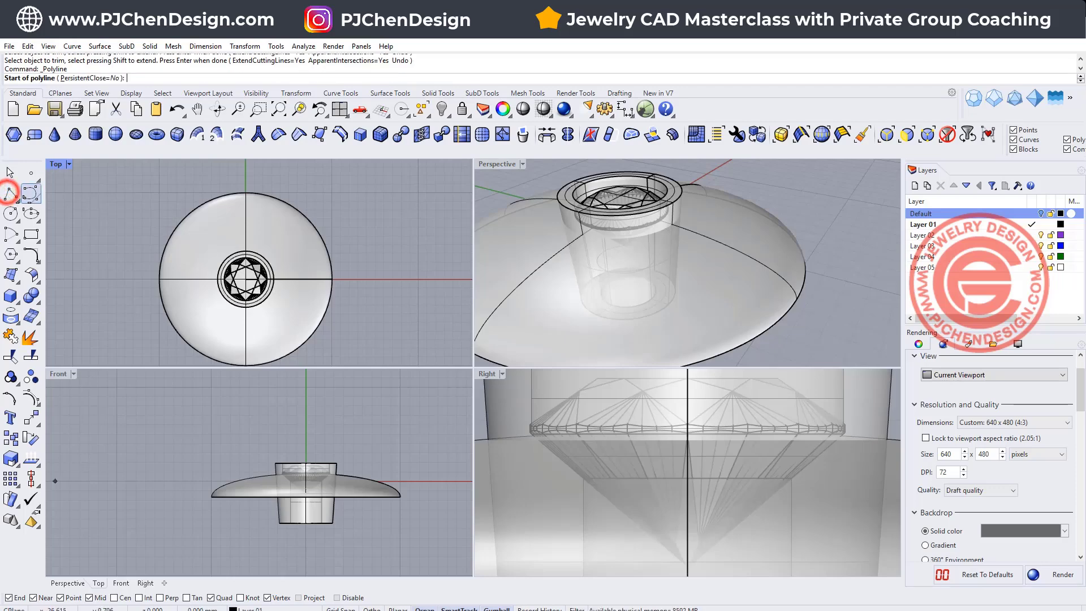
pyautogui.click(18, 201)
pyautogui.click(70, 196)
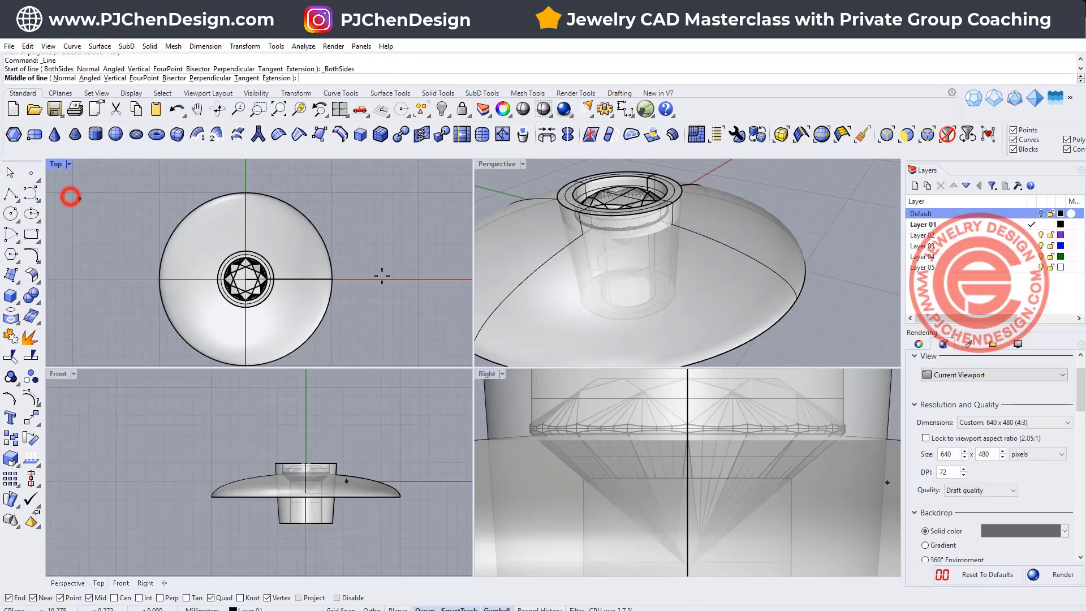
pyautogui.click(334, 280)
pyautogui.scroll(-3, 345, 305)
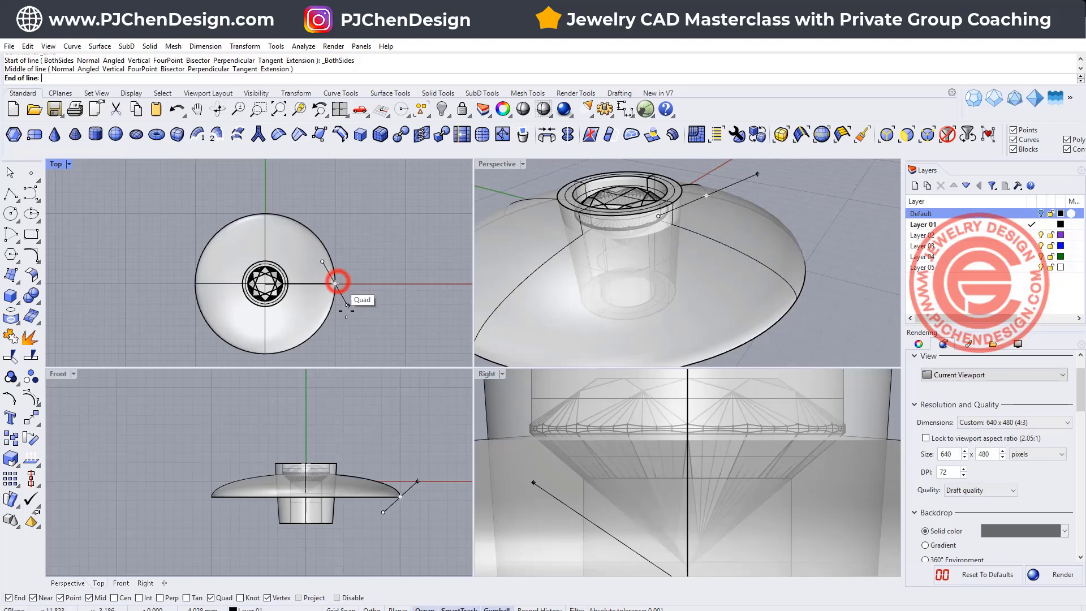
pyautogui.click(340, 352)
pyautogui.scroll(2, 318, 250)
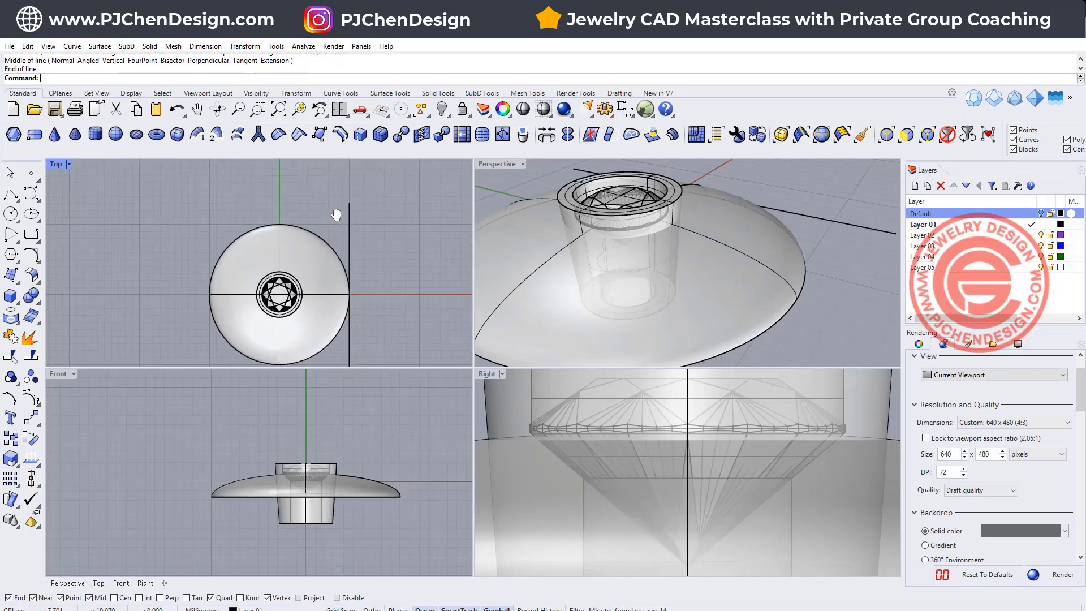
# - Create a linear array of the vertical line across the dome in the Top view, with 6 items spaced 4 mm apart
pyautogui.moveTo(336, 215); pyautogui.dragTo(332, 205, button='right')
pyautogui.doubleClick(57, 164)
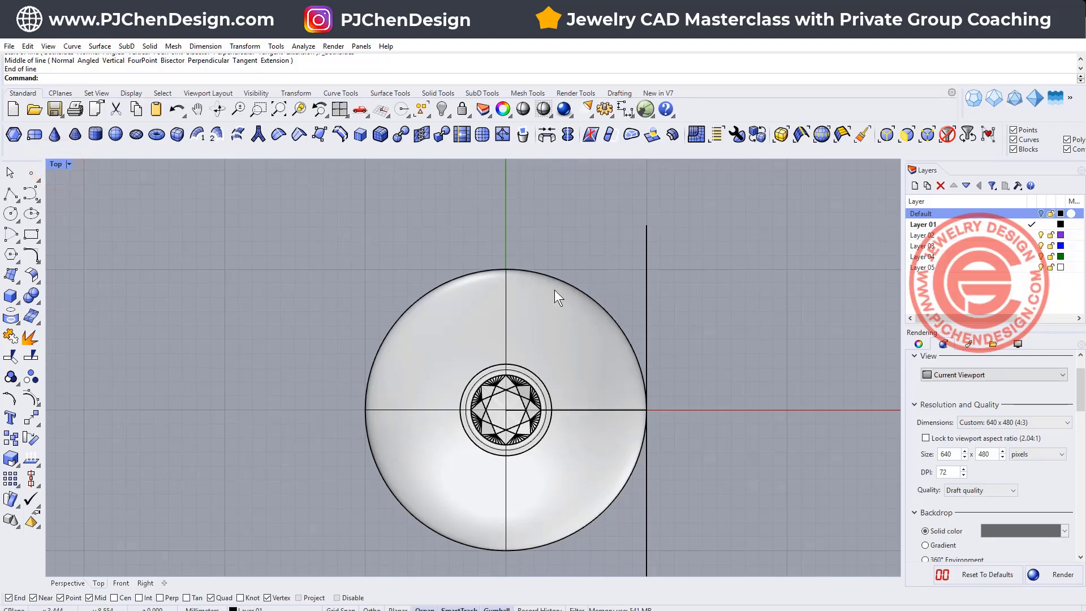
pyautogui.click(645, 234)
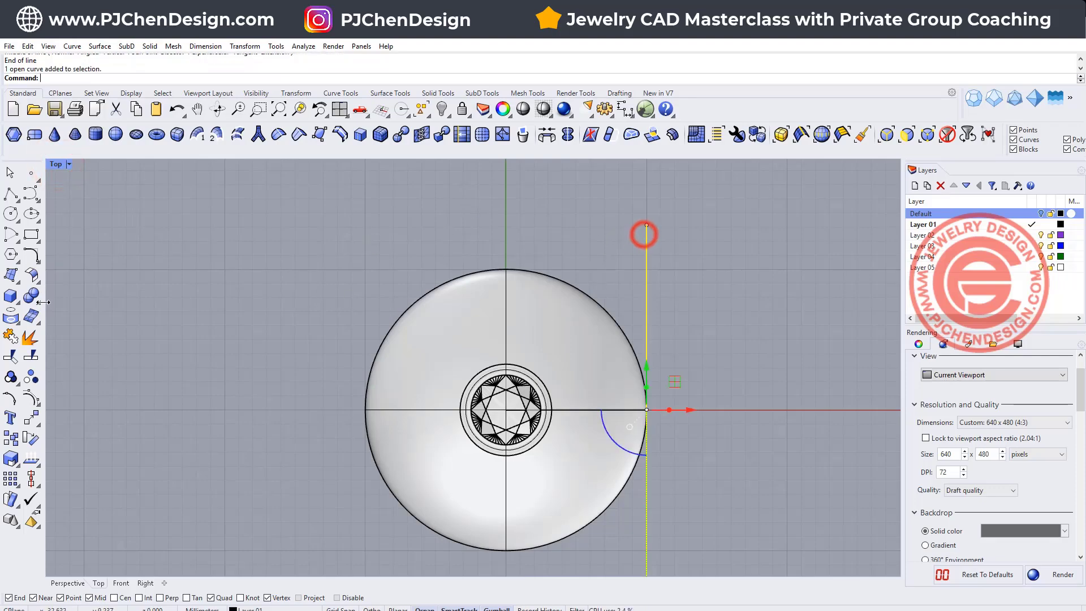
pyautogui.click(15, 484)
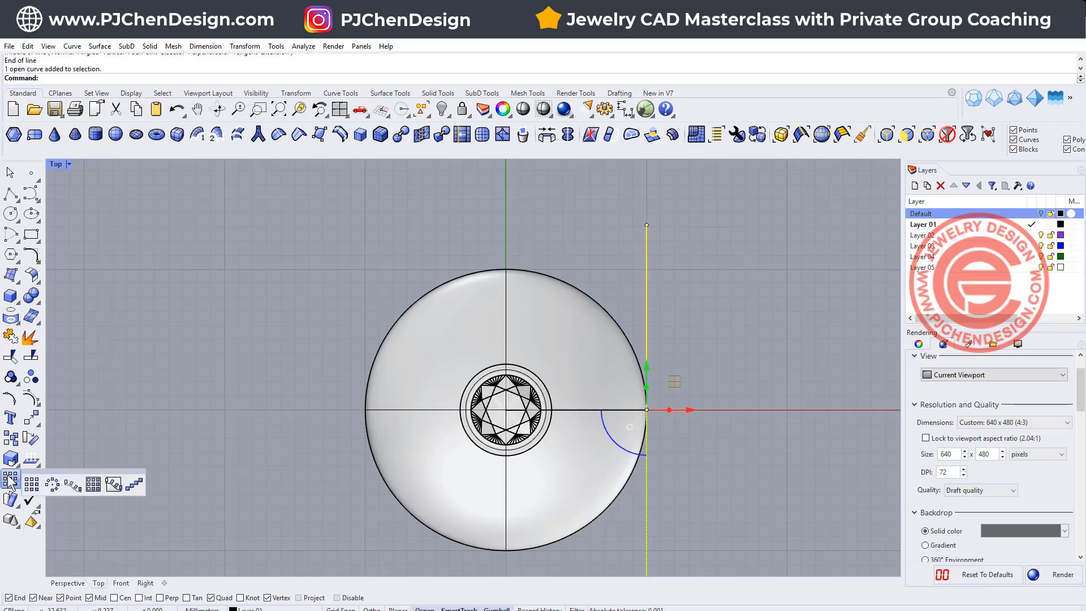
pyautogui.click(135, 484)
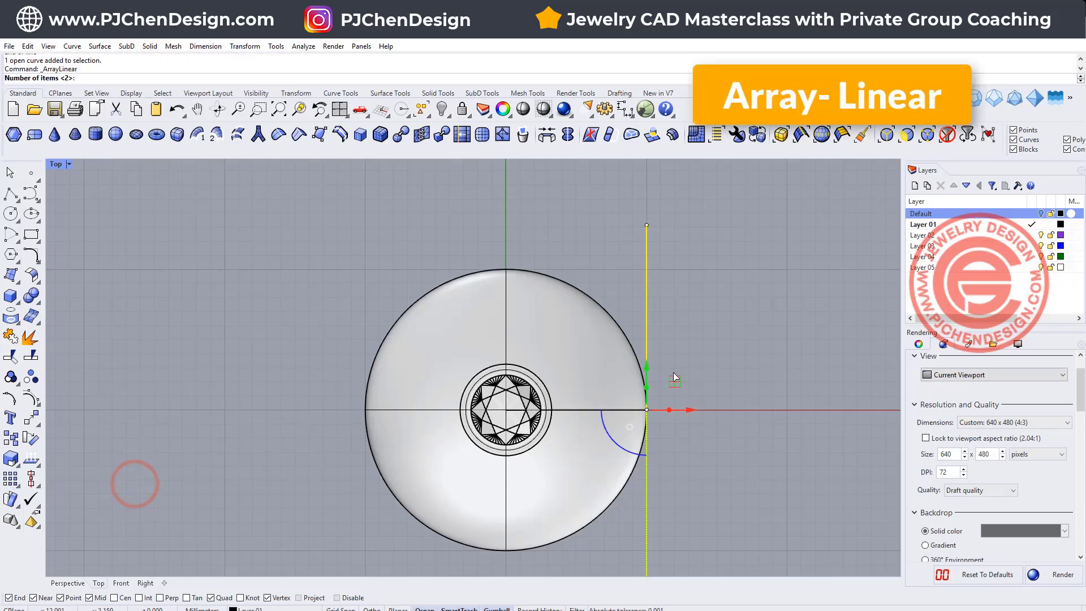
pyautogui.write('6')
pyautogui.press('Return')
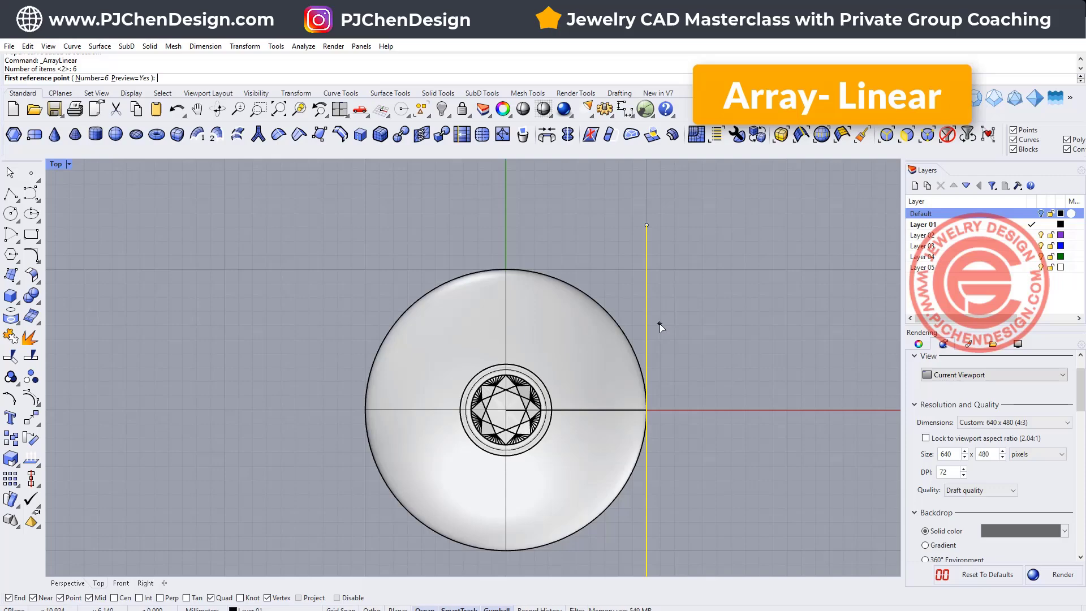
pyautogui.click(647, 409)
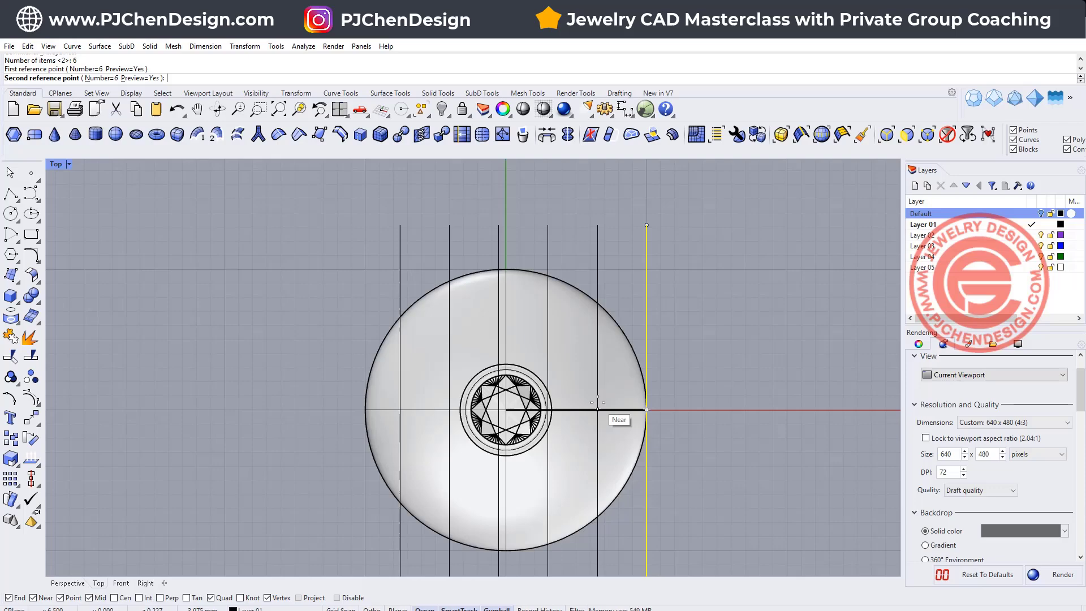
pyautogui.write('4')
pyautogui.press('Return')
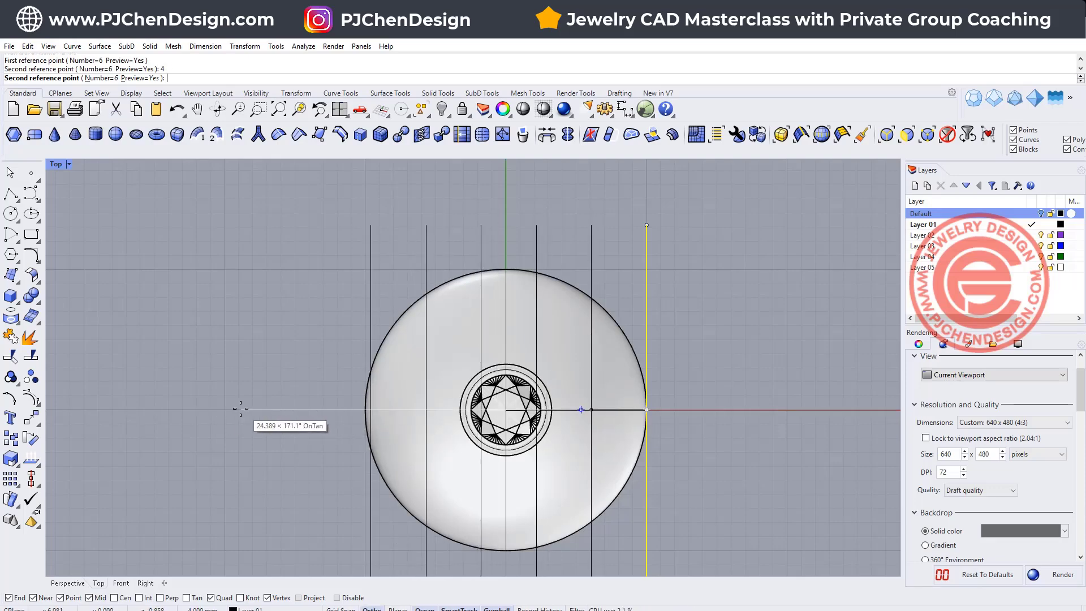
pyautogui.click(181, 388)
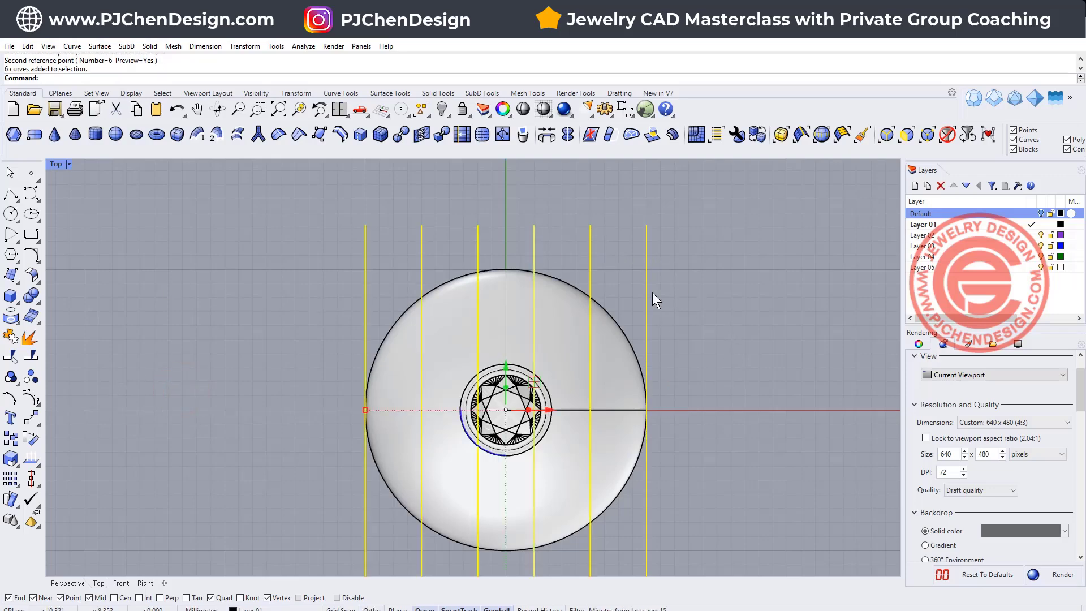
# - Make a copy of the six parallel lines rotated 90 degrees about the dome's center in the Top view to form a grid
pyautogui.moveTo(702, 233); pyautogui.dragTo(345, 181)
pyautogui.click(606, 356)
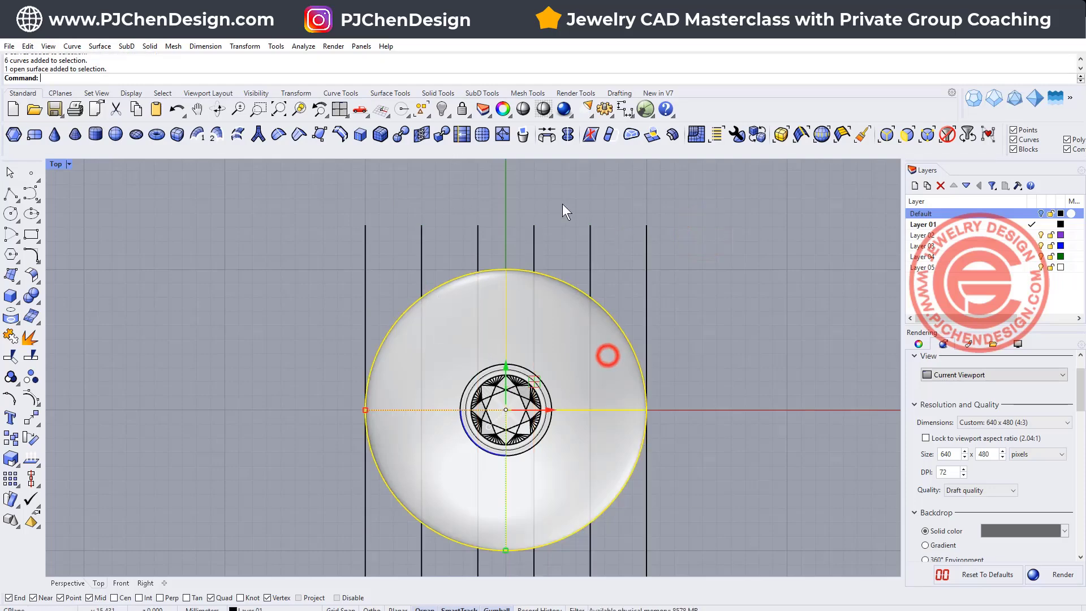
pyautogui.click(755, 335)
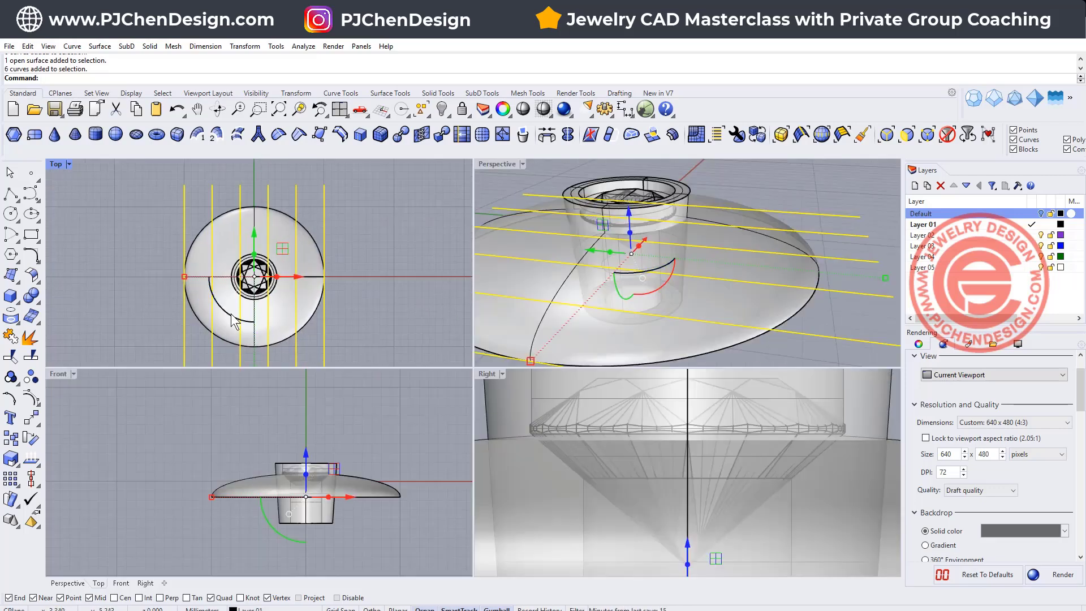
pyautogui.moveTo(234, 321); pyautogui.dragTo(368, 320)
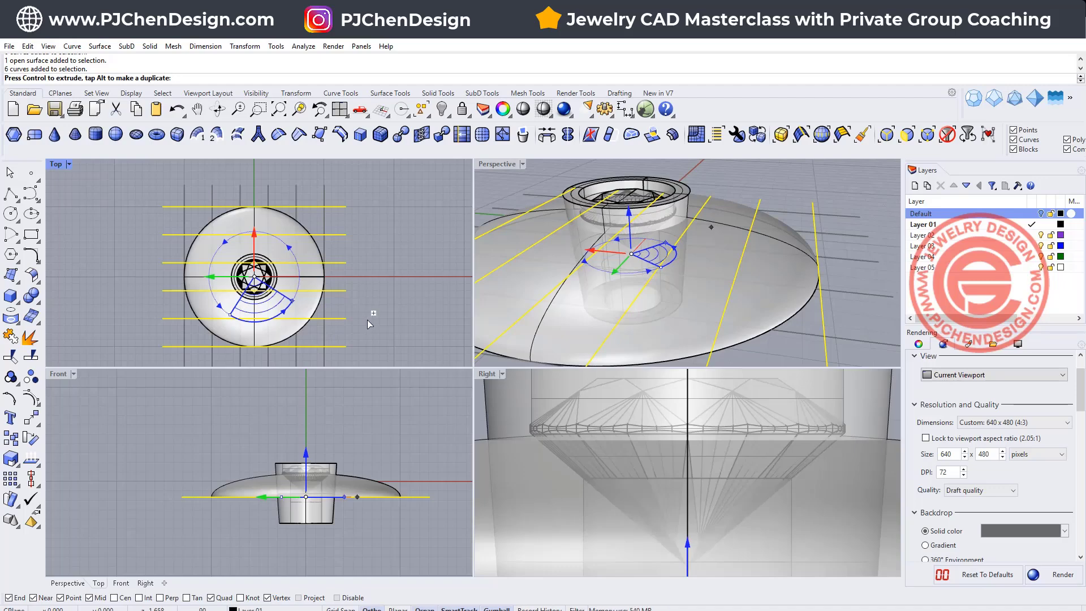
pyautogui.moveTo(368, 320); pyautogui.dragTo(367, 320)
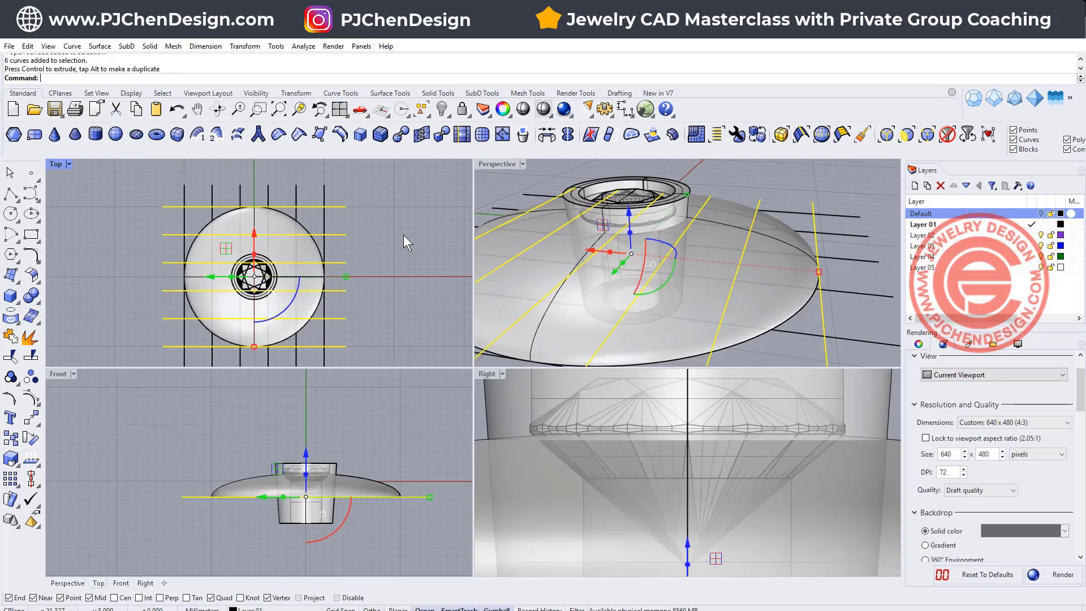
pyautogui.click(416, 269)
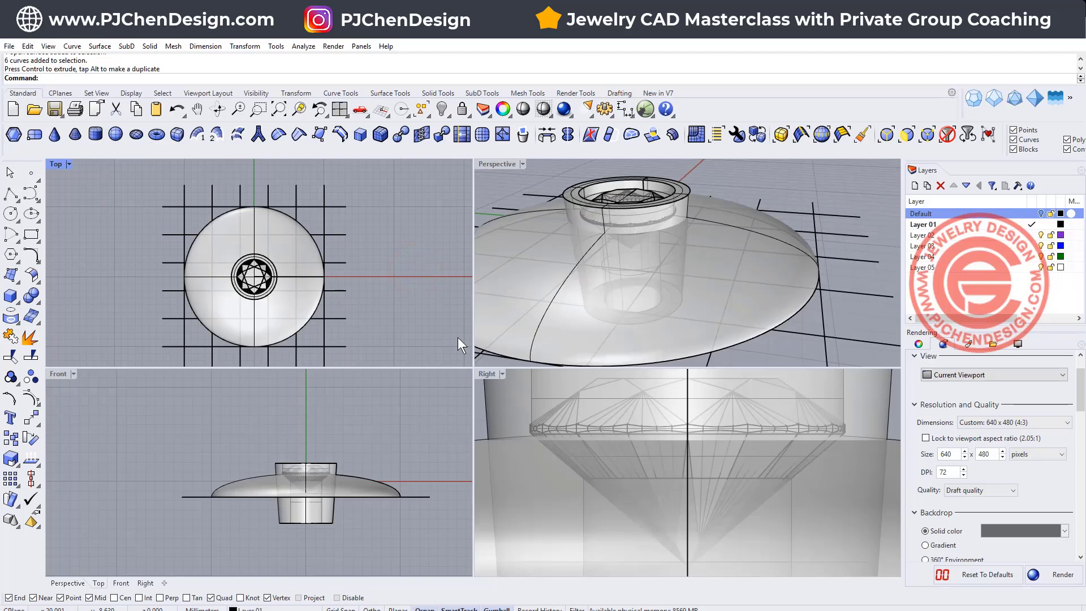
# - Rotate all twelve grid lines by 45 degrees about the dome's center in the Top view
pyautogui.moveTo(145, 490); pyautogui.dragTo(449, 511)
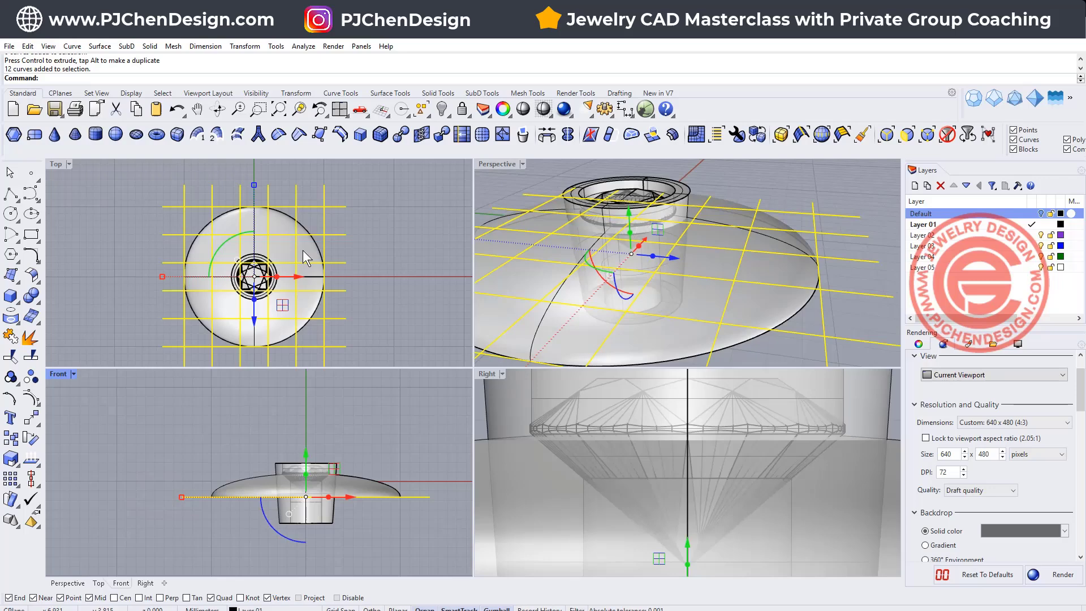
pyautogui.click(226, 242)
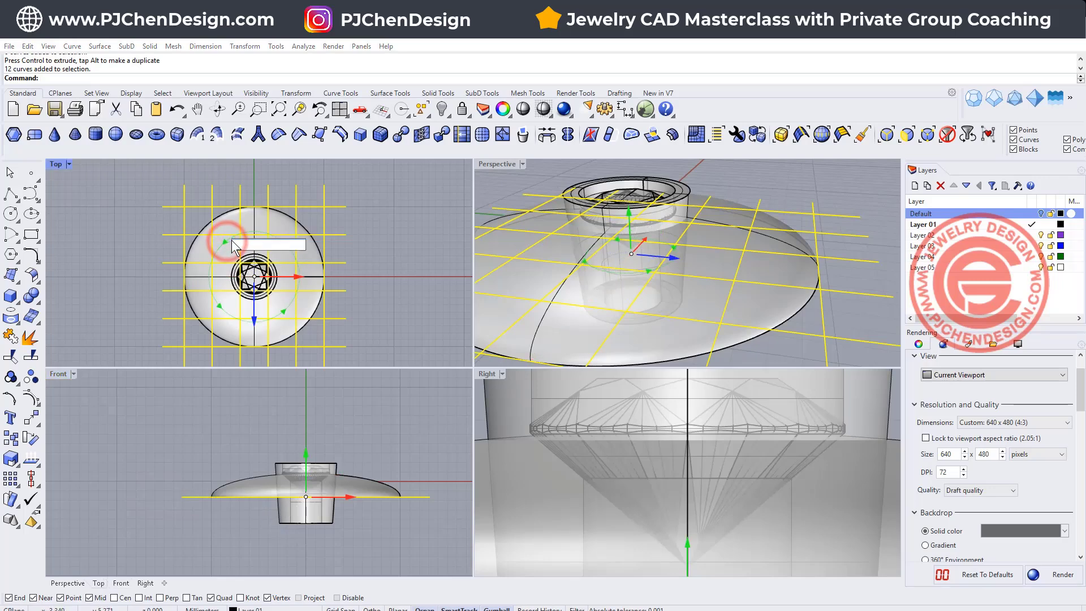
pyautogui.write('45')
pyautogui.press('Return')
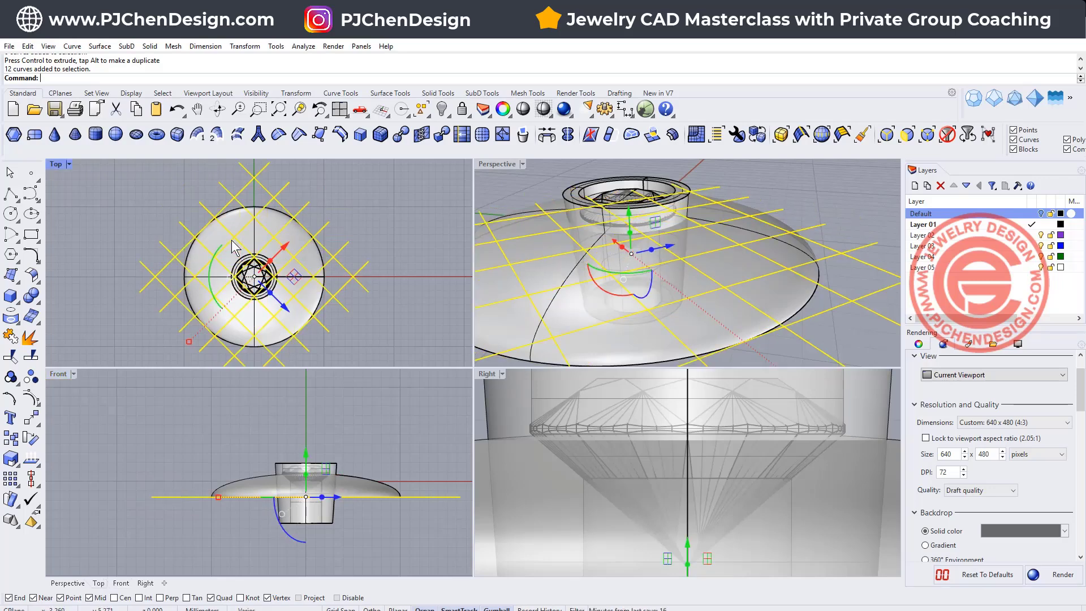
pyautogui.scroll(-8, 786, 238)
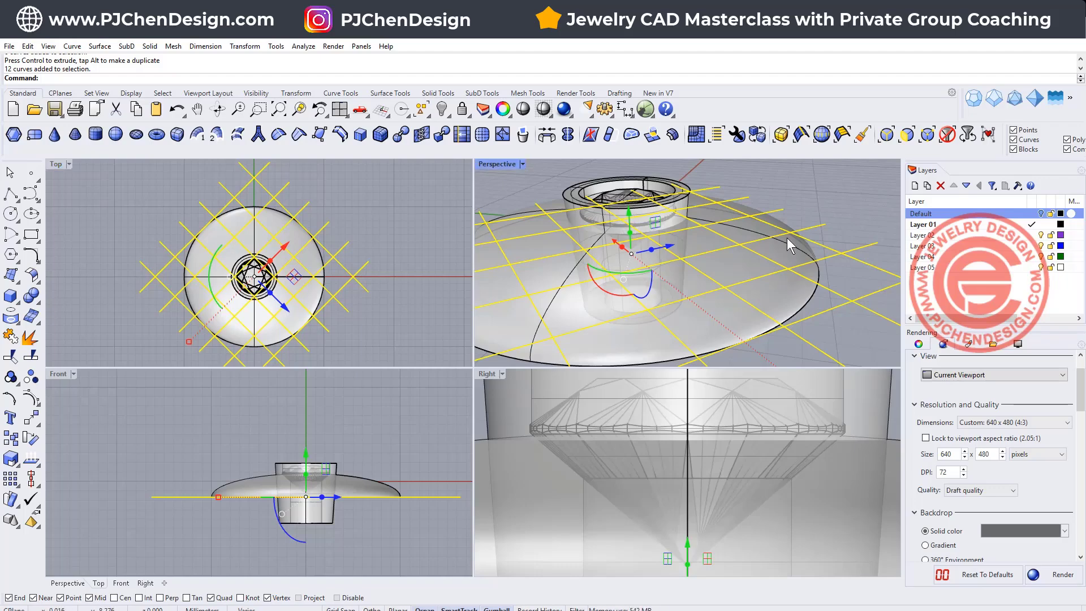
pyautogui.moveTo(786, 237); pyautogui.dragTo(783, 276, button='right')
pyautogui.scroll(2, 707, 252)
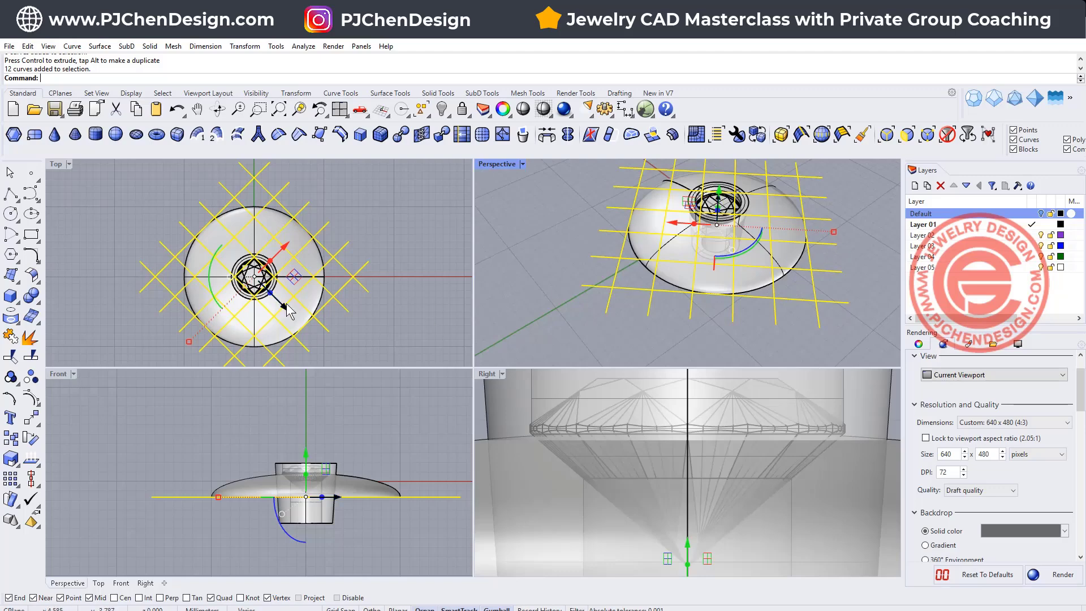
# - Group the twelve grid lines and project them onto the domed surface from the Top view
pyautogui.click(10, 378)
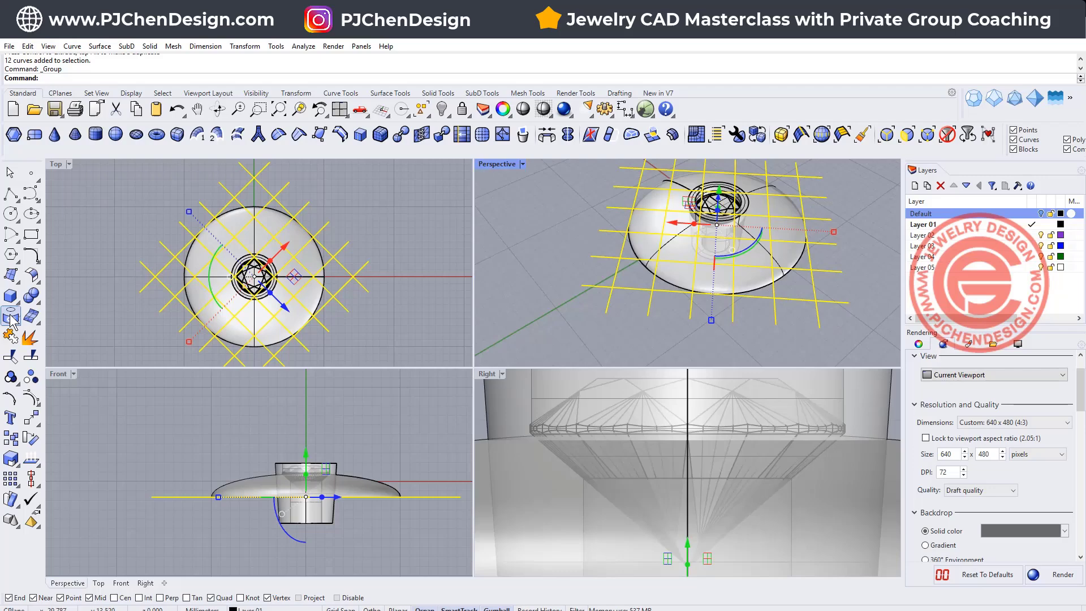
pyautogui.click(10, 335)
pyautogui.scroll(3, 208, 243)
pyautogui.click(226, 226)
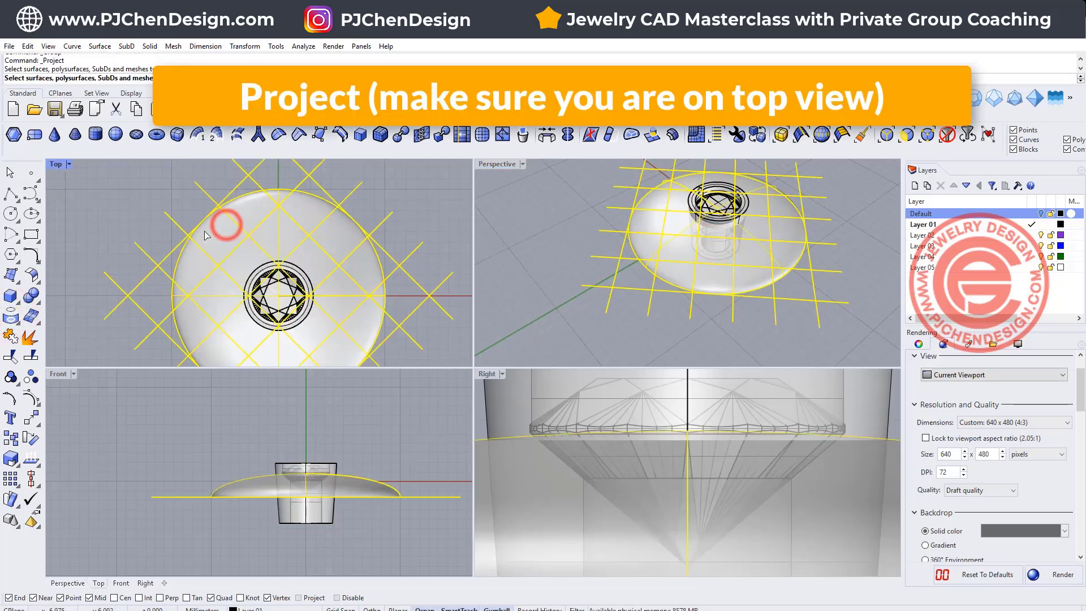
pyautogui.press('Return')
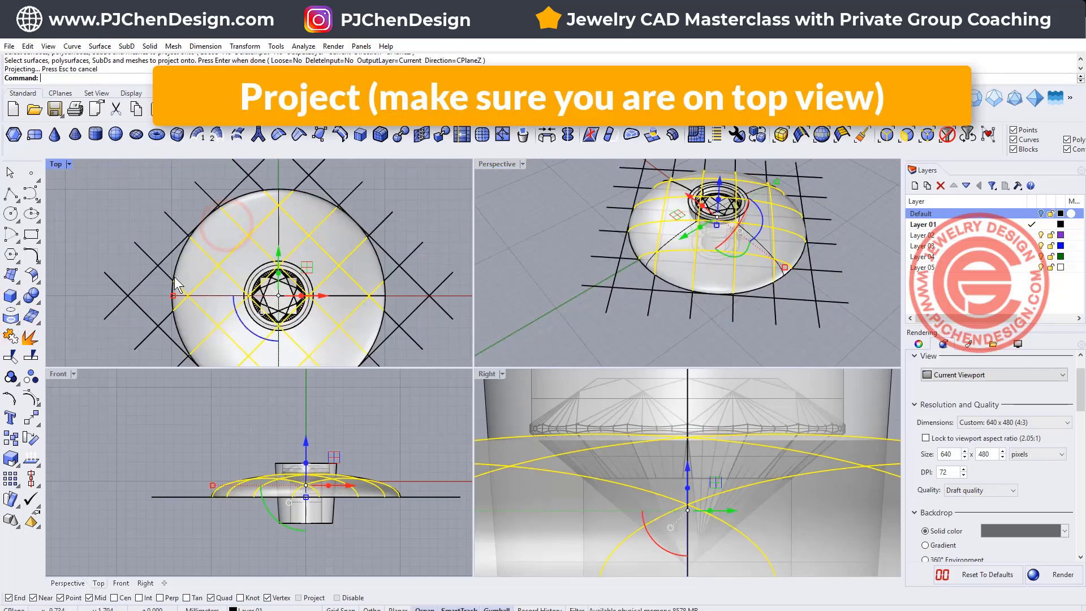
# - Hide the original flat grid lines, leaving the projected curves on the dome
pyautogui.click(607, 290)
pyautogui.click(442, 108)
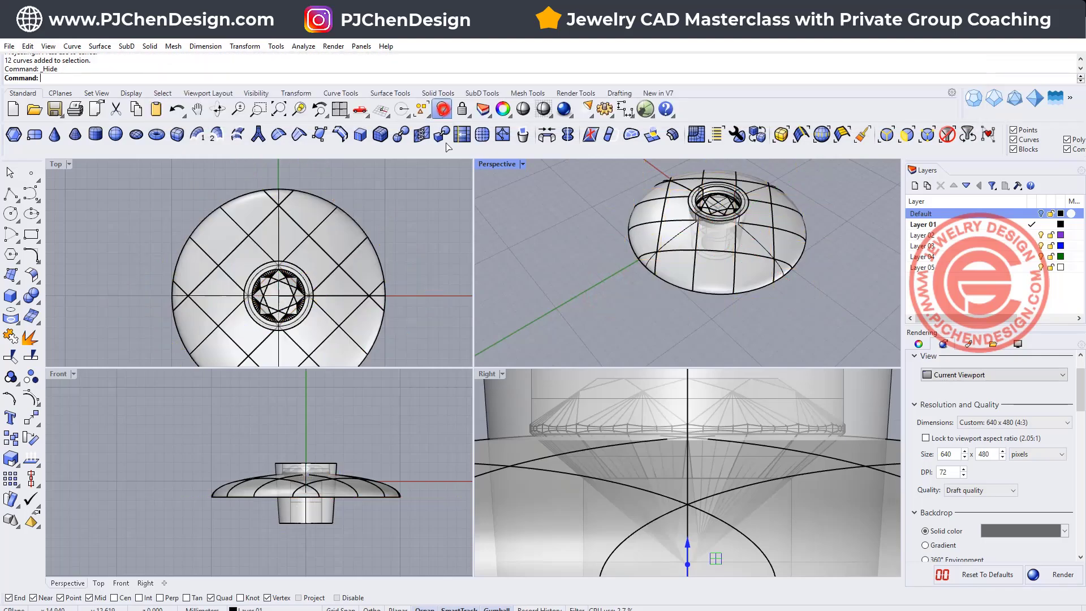
pyautogui.moveTo(729, 238); pyautogui.dragTo(763, 262, button='right')
pyautogui.scroll(4, 720, 303)
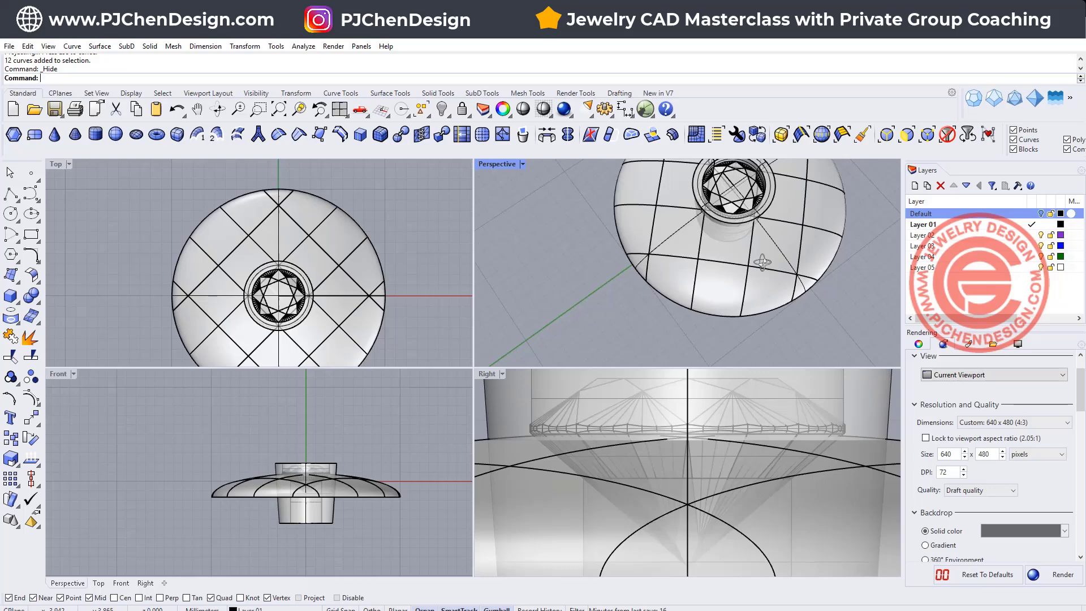
# - Pipe all the projected grid curves on the dome with a 0.5 mm radius and round caps
pyautogui.moveTo(186, 472); pyautogui.dragTo(435, 503)
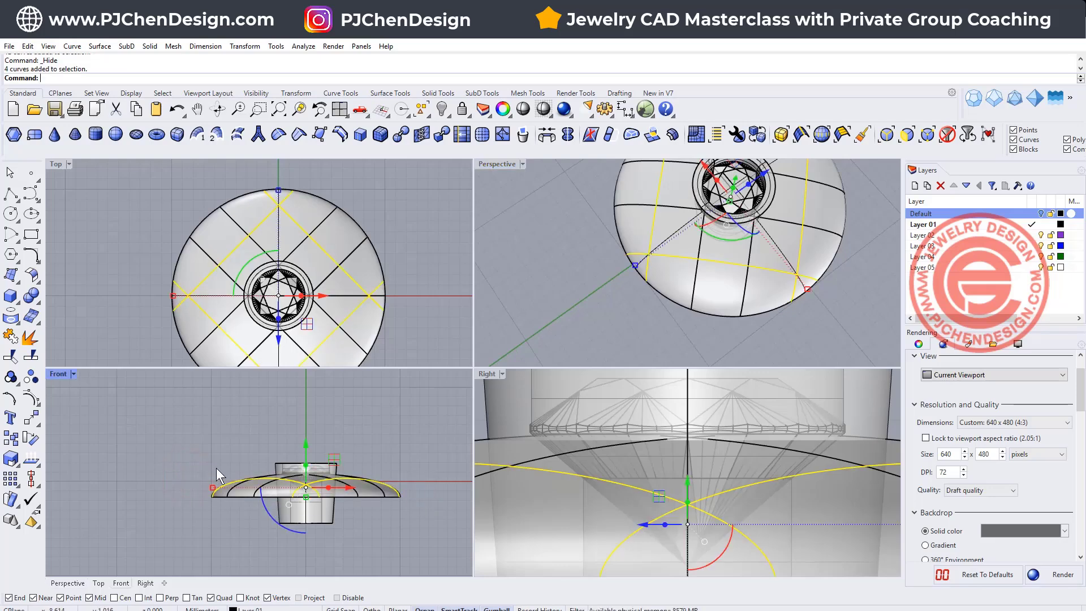
pyautogui.moveTo(195, 473); pyautogui.dragTo(467, 505)
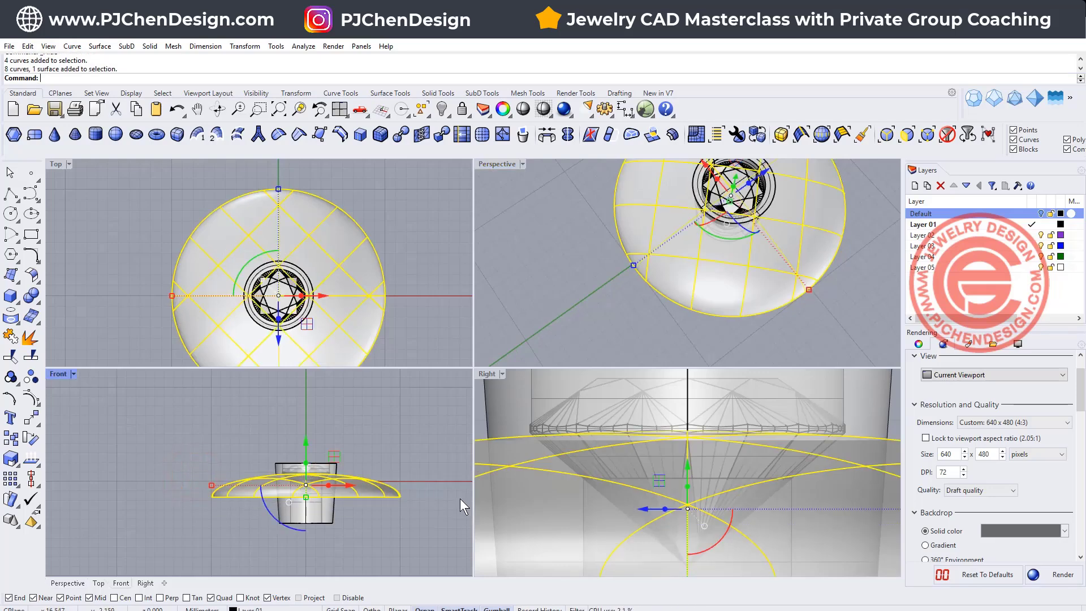
pyautogui.click(10, 296)
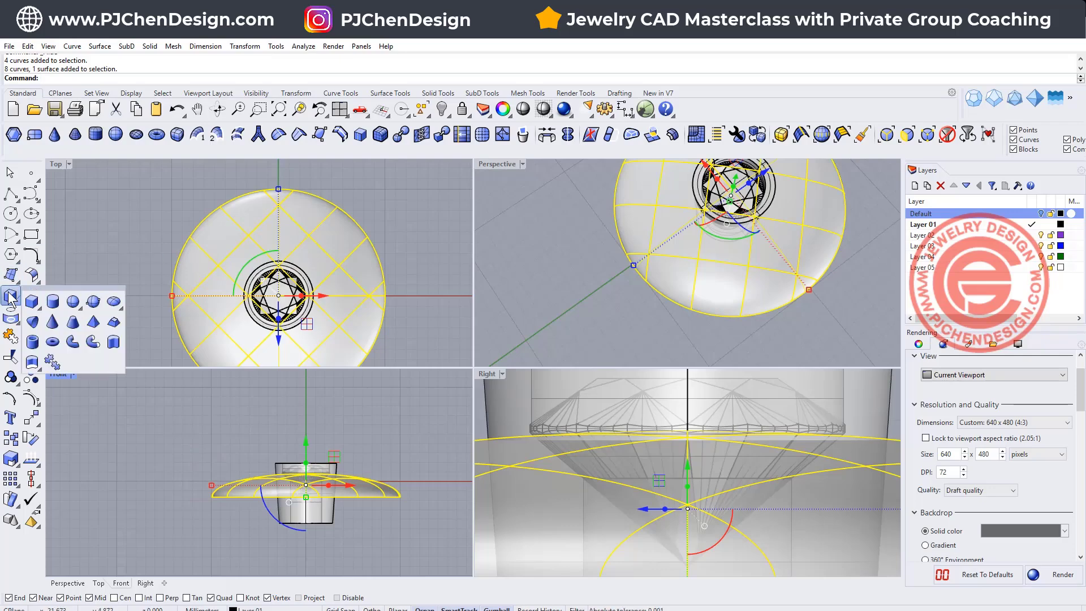
pyautogui.click(72, 342)
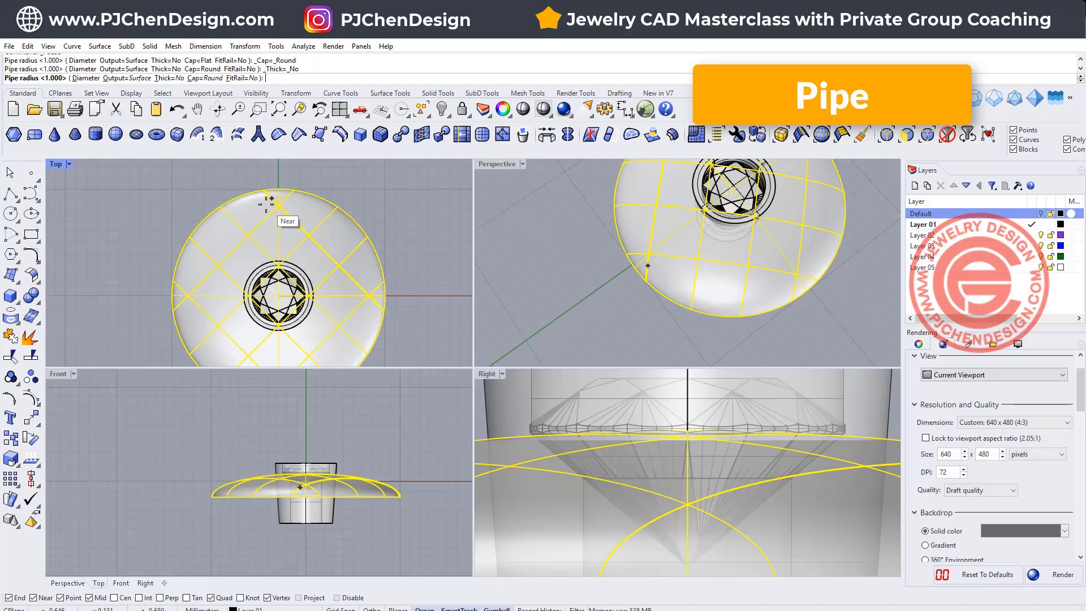
pyautogui.write('0.5')
pyautogui.press('Return')
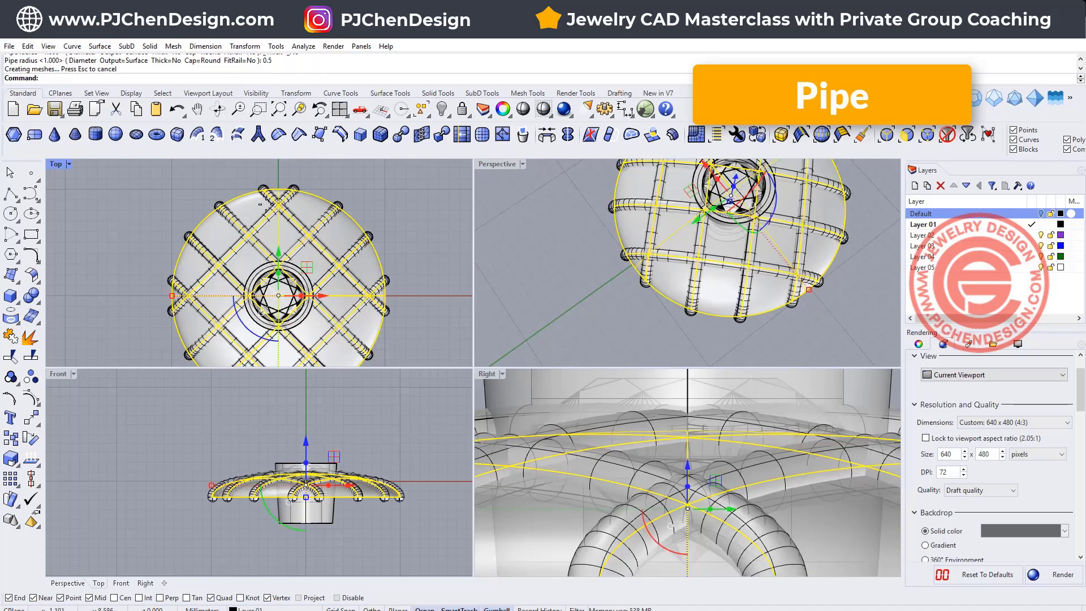
pyautogui.click(404, 210)
# - Hide the domed surface, leaving the piped lattice and the bezel
pyautogui.moveTo(666, 328); pyautogui.dragTo(767, 243, button='right')
pyautogui.click(766, 244)
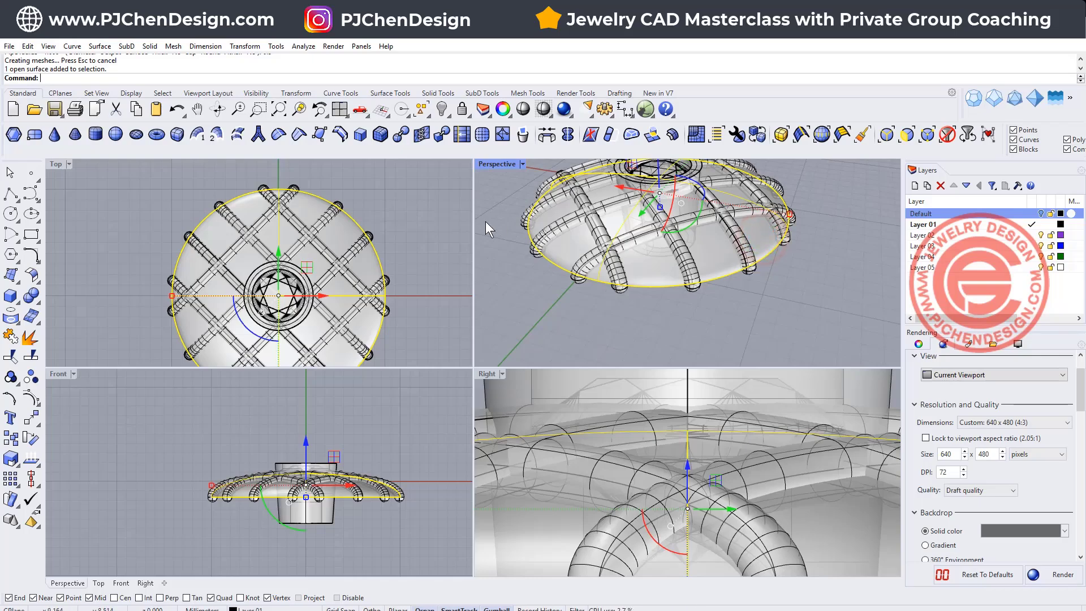
pyautogui.click(442, 108)
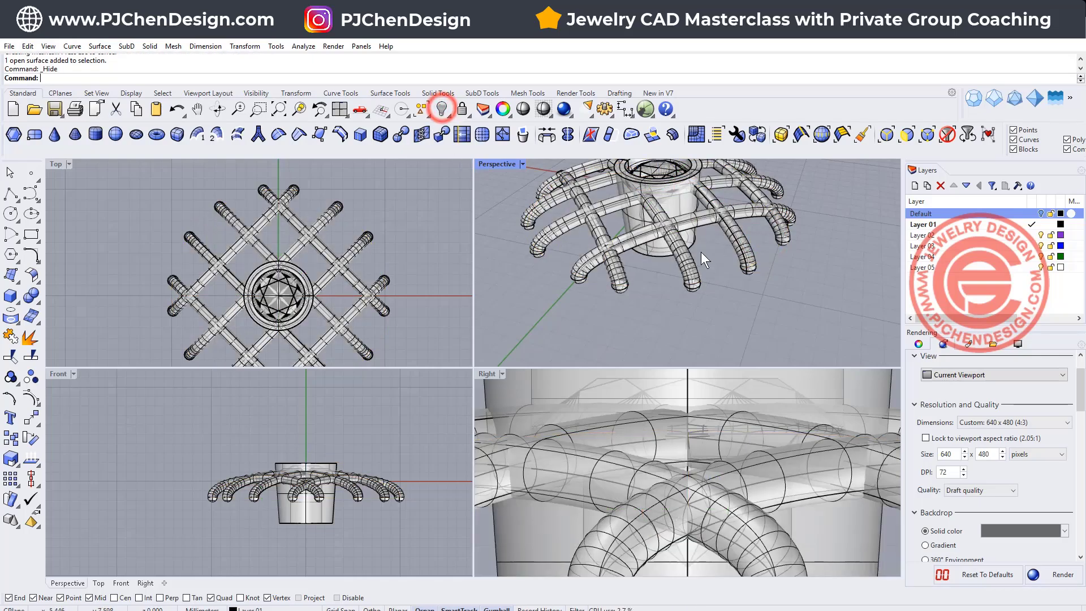
pyautogui.moveTo(701, 252); pyautogui.dragTo(797, 235, button='right')
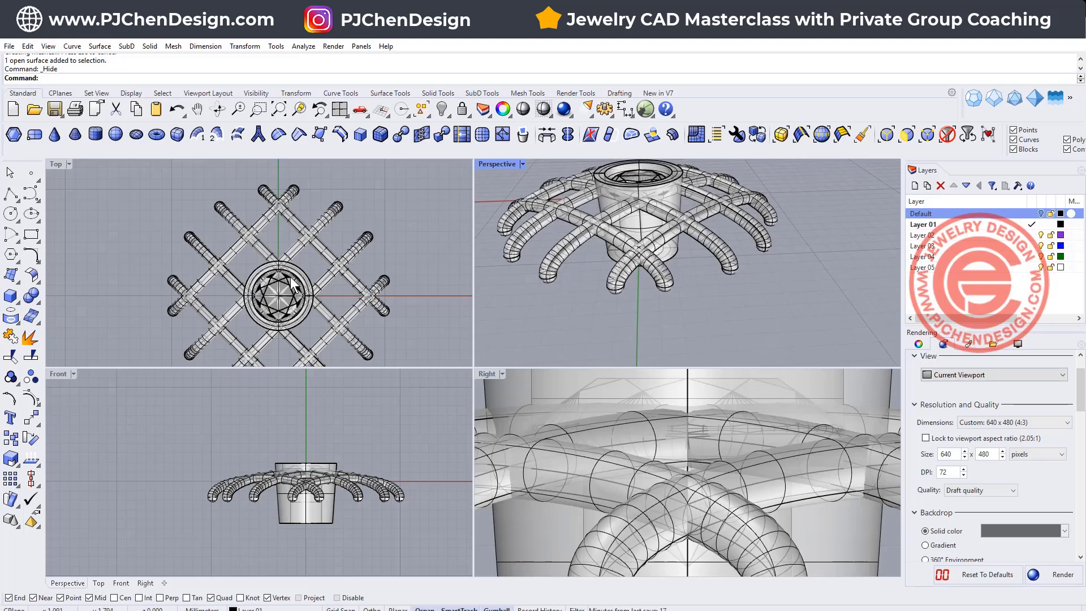
pyautogui.moveTo(667, 221); pyautogui.dragTo(701, 227, button='right')
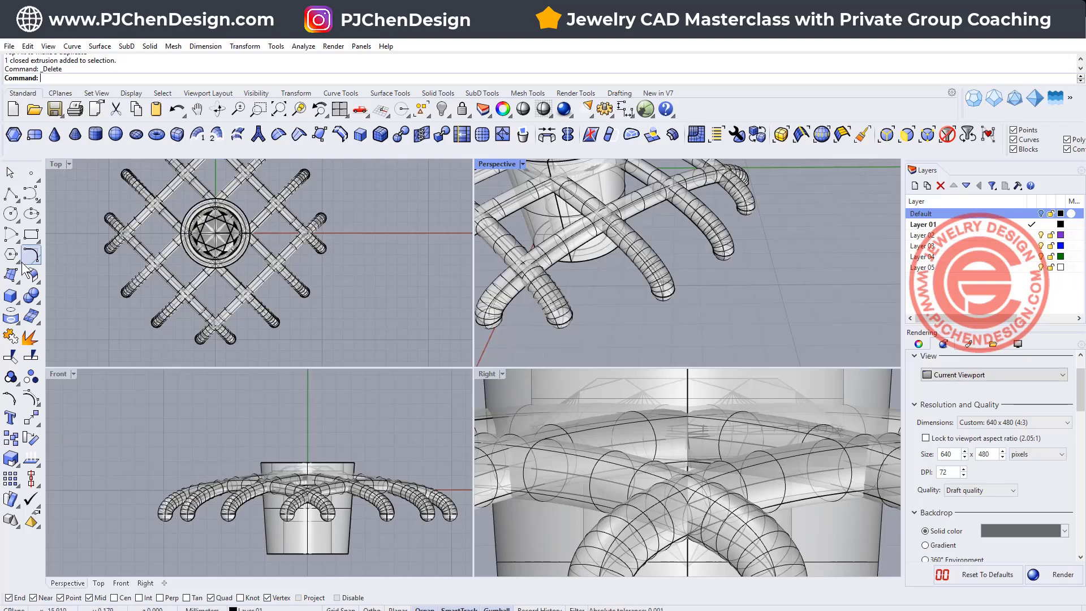
# - Draw a tall conic-cornered rounded rectangle just below the outermost pipe end in the Front view
pyautogui.moveTo(35, 237)
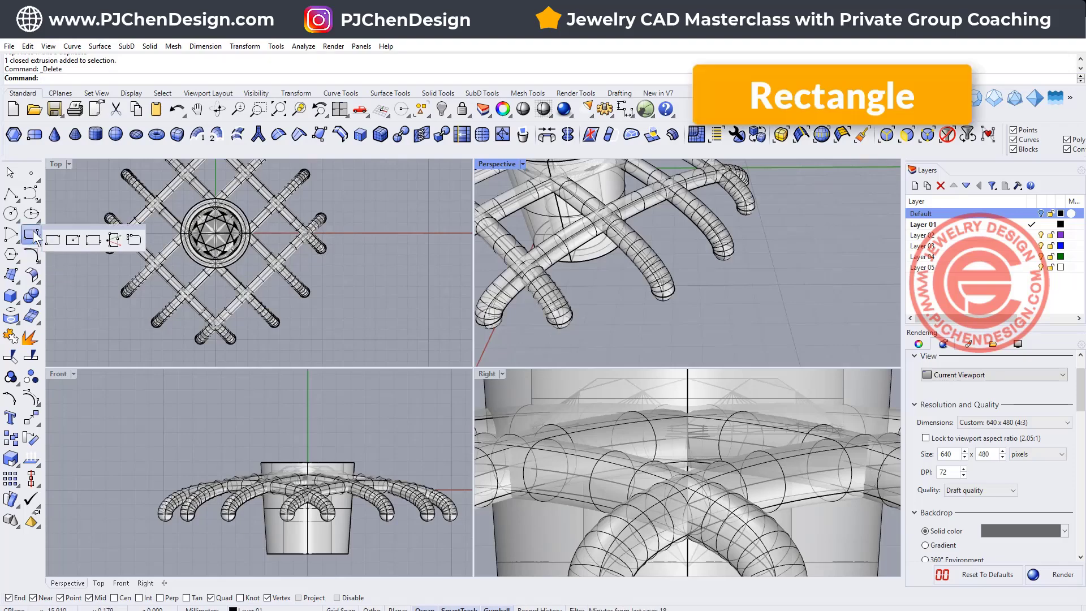
pyautogui.click(136, 248)
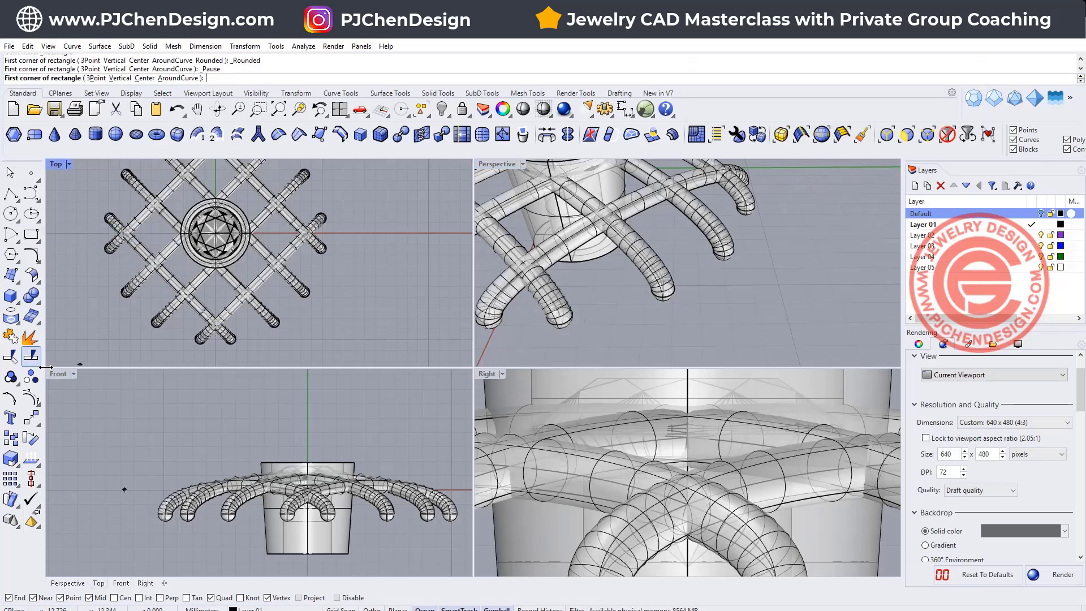
pyautogui.doubleClick(62, 375)
pyautogui.scroll(5, 566, 447)
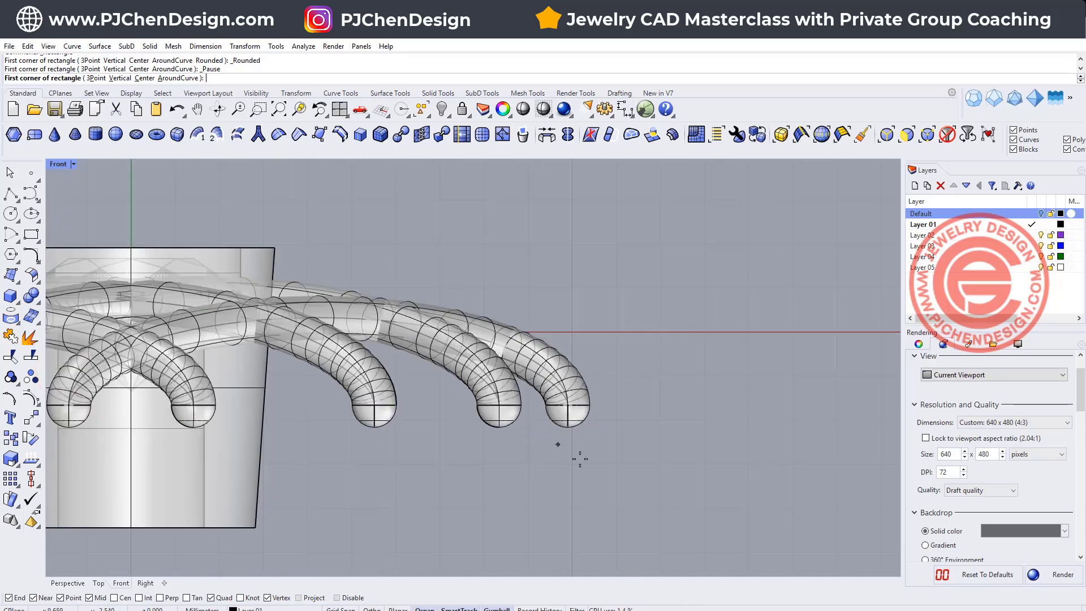
pyautogui.click(543, 425)
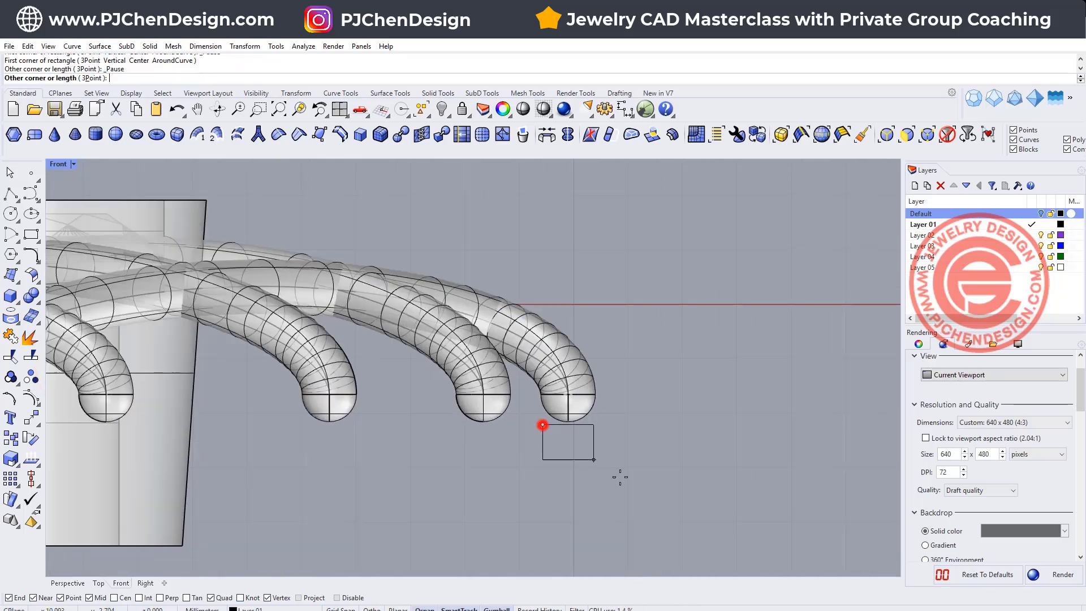
pyautogui.click(604, 559)
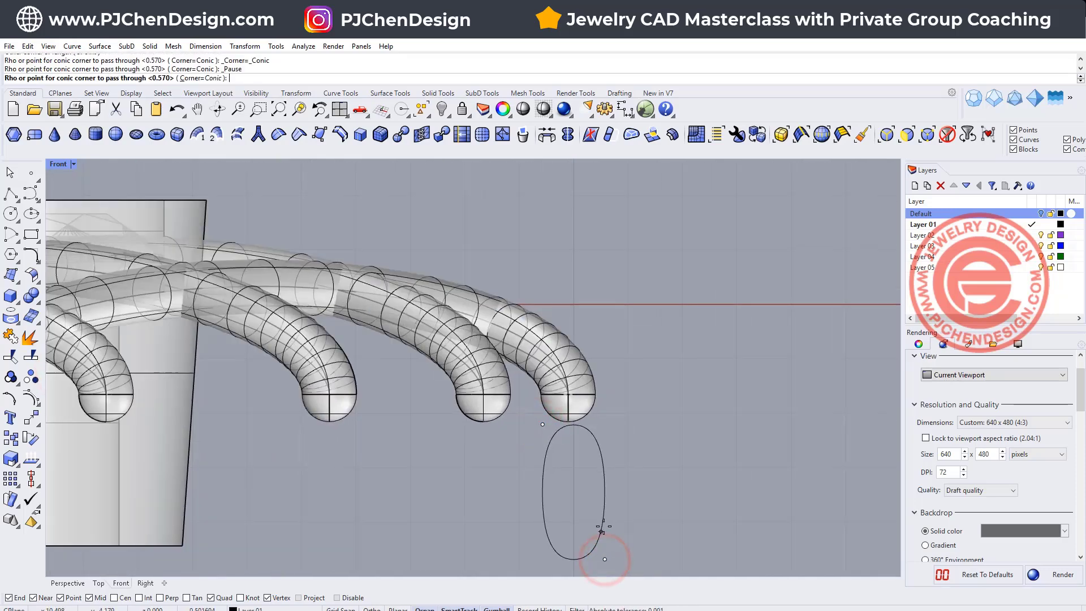
pyautogui.click(594, 422)
pyautogui.click(603, 450)
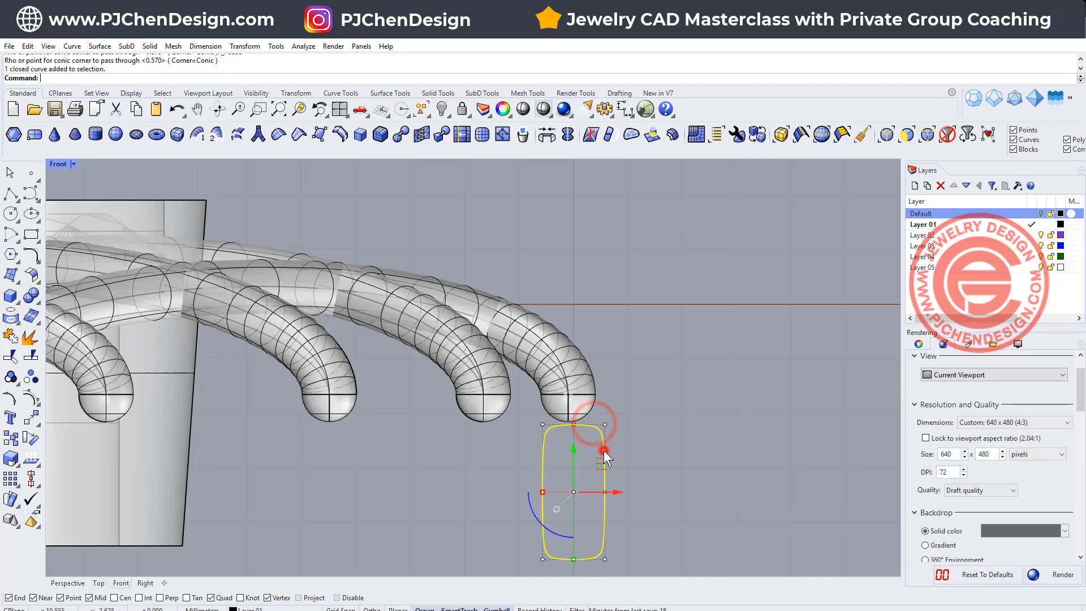
# - Center the rounded rectangle under the outermost pipe and move it up until it overlaps the rounded pipe end
pyautogui.scroll(-2, 599, 415)
pyautogui.scroll(2, 593, 418)
pyautogui.scroll(2, 582, 428)
pyautogui.moveTo(612, 482); pyautogui.dragTo(610, 478)
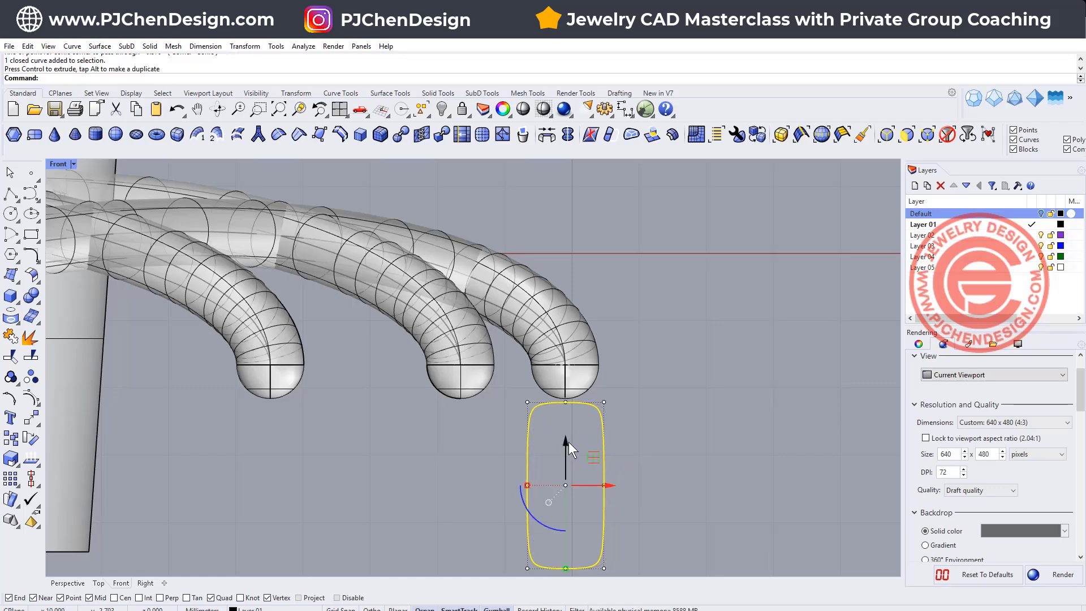
pyautogui.moveTo(568, 442); pyautogui.dragTo(578, 395)
pyautogui.scroll(4, 544, 344)
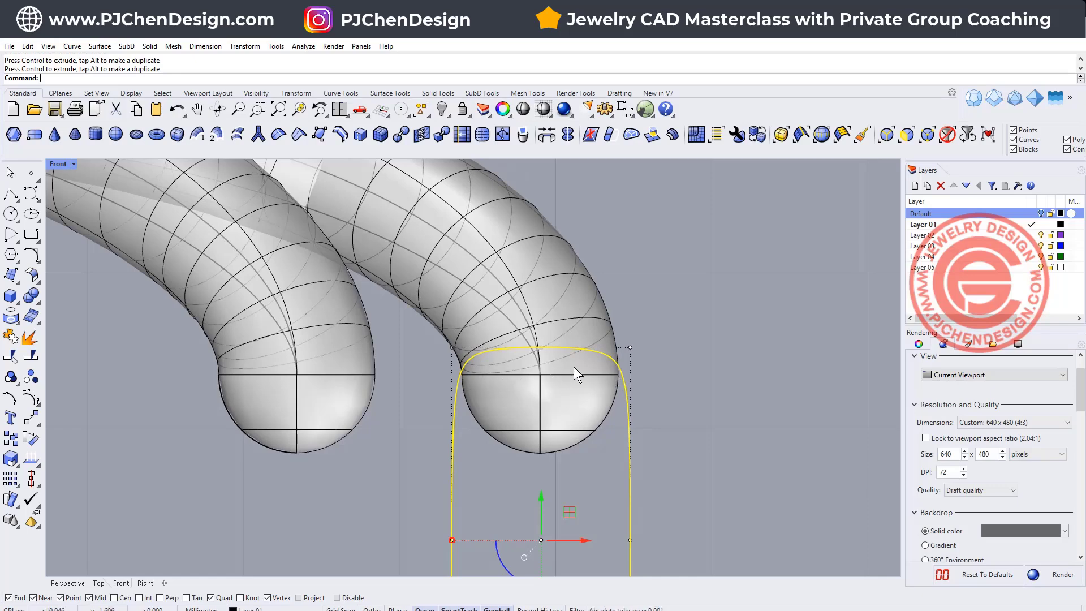
pyautogui.scroll(-3, 622, 382)
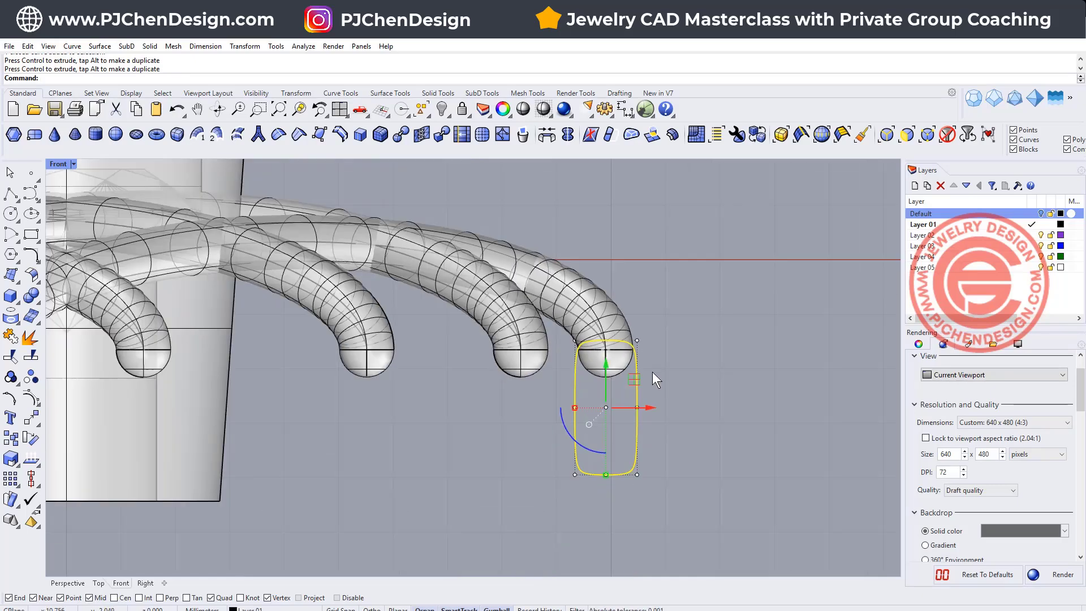
pyautogui.click(714, 407)
pyautogui.doubleClick(59, 163)
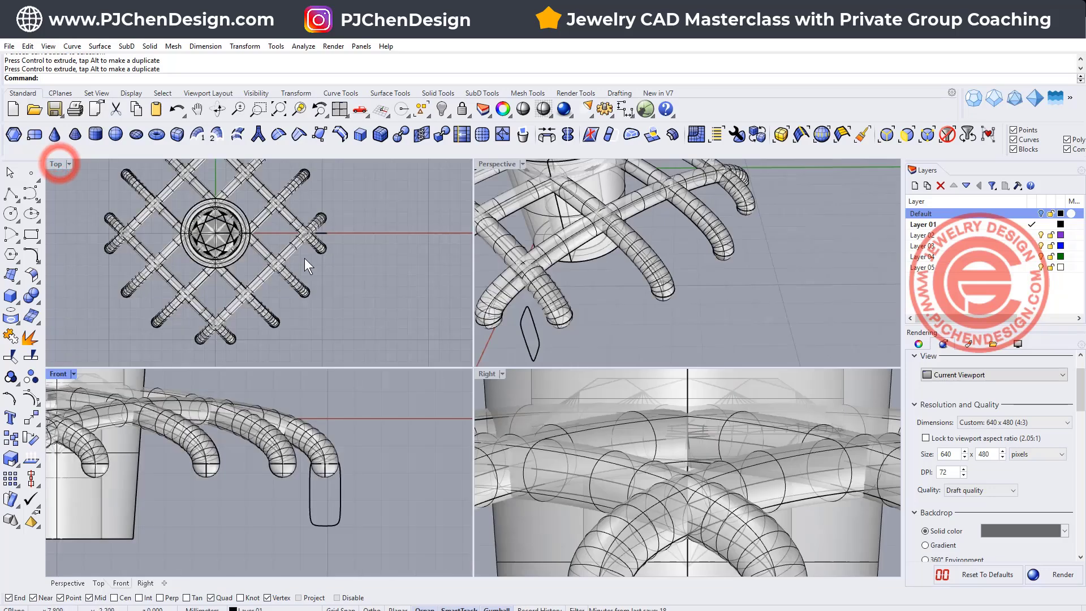
# - Revolve the rounded rectangle a full 360 degrees about the vertical axis through the origin to form the base ring
pyautogui.click(325, 232)
pyautogui.scroll(-2, 339, 260)
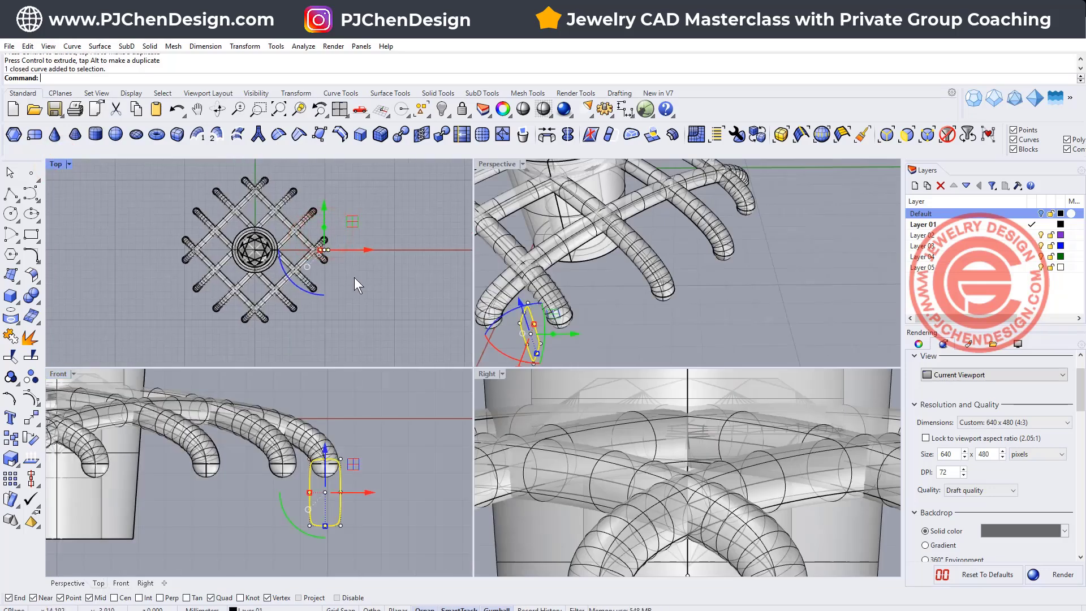
pyautogui.click(99, 46)
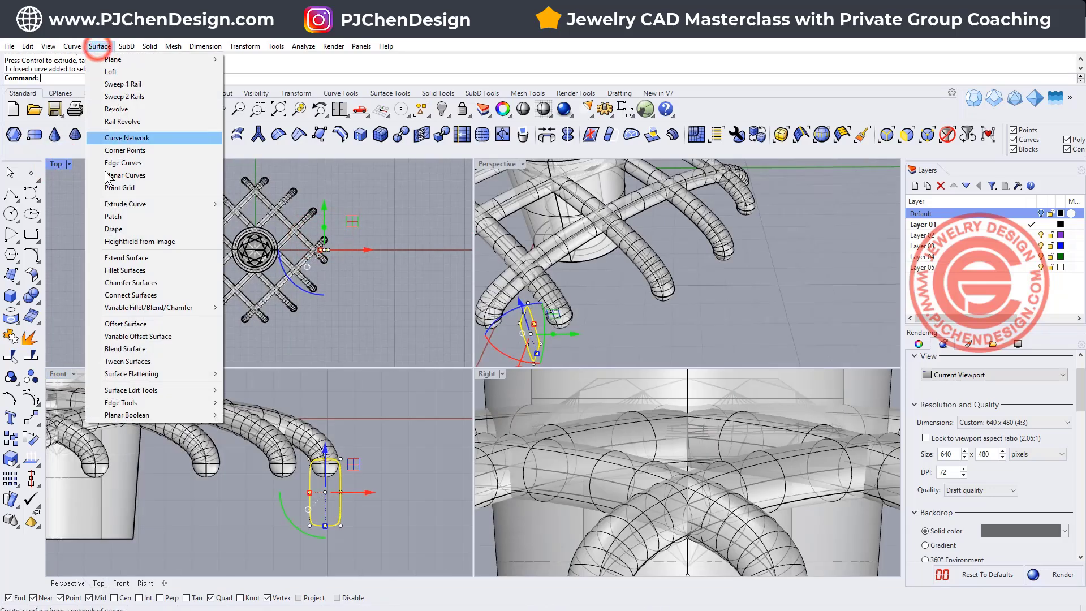
pyautogui.click(129, 108)
pyautogui.write('0')
pyautogui.press('Return')
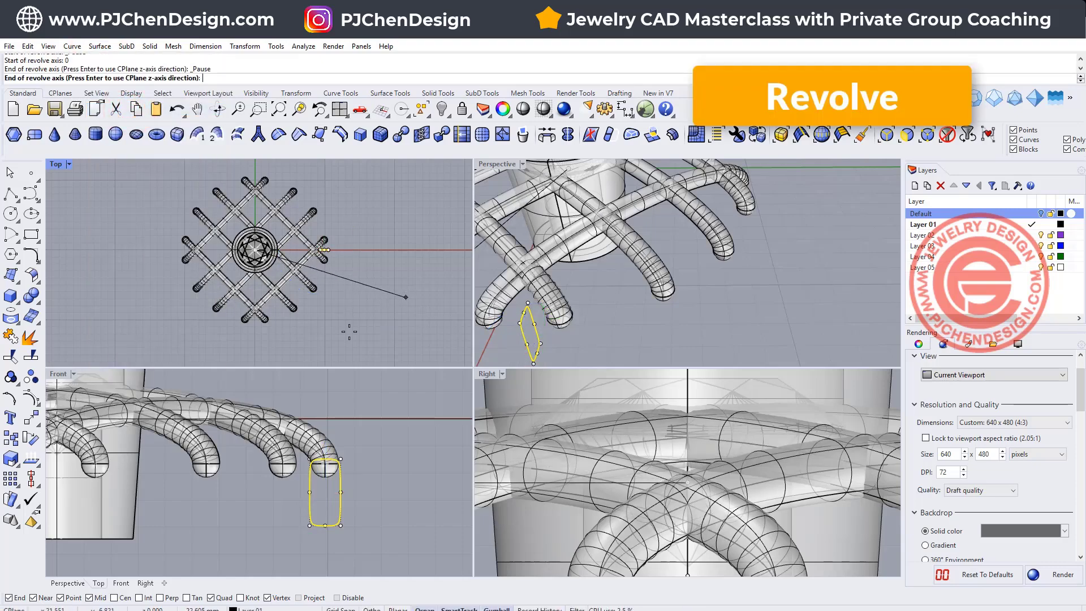
pyautogui.scroll(-5, 229, 486)
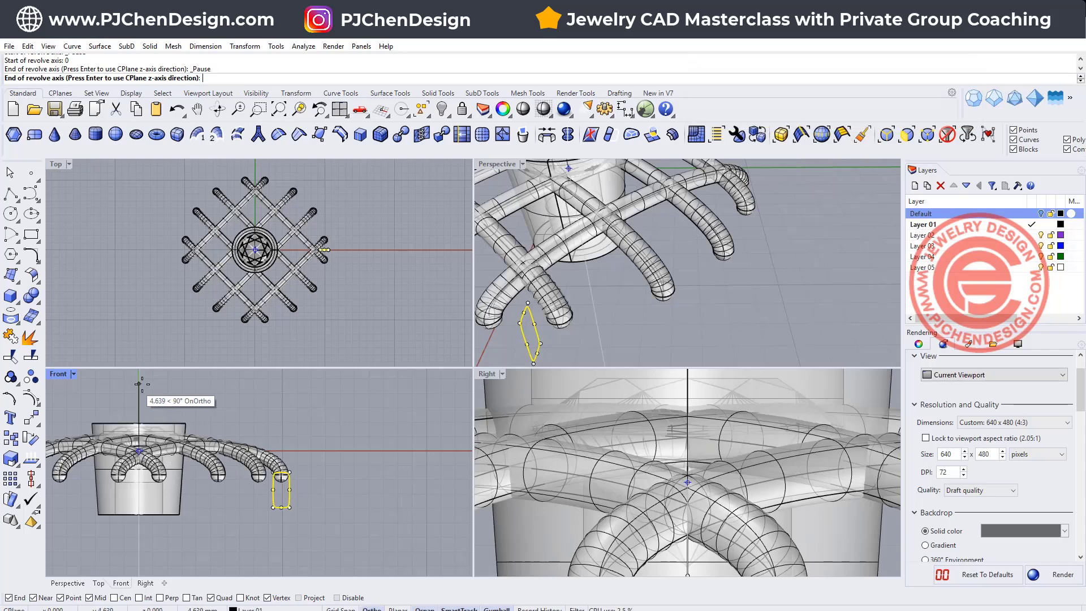
pyautogui.click(140, 384)
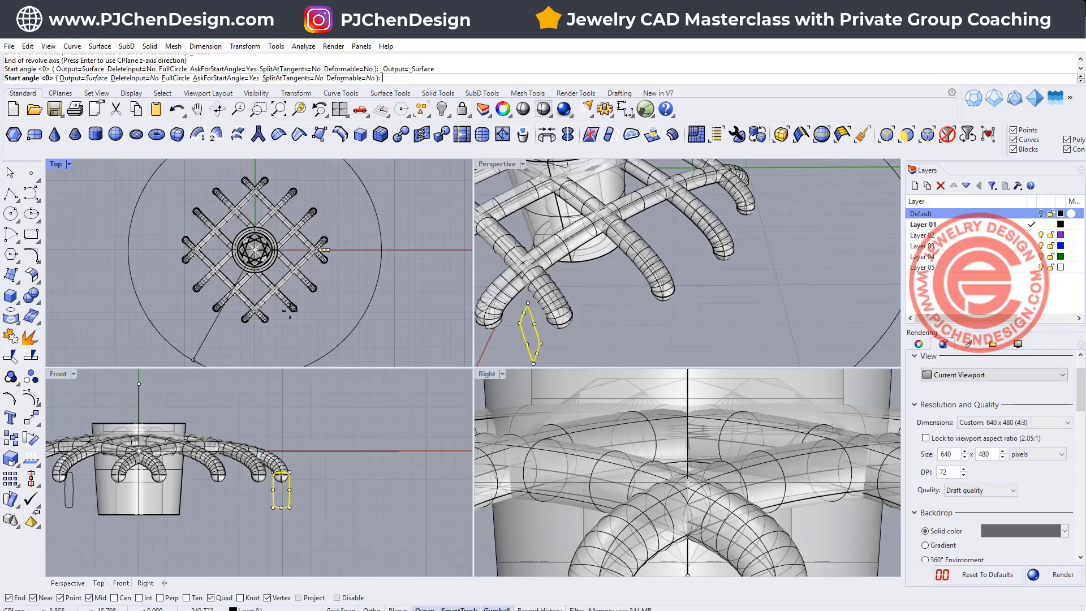
pyautogui.click(354, 239)
pyautogui.press('Return')
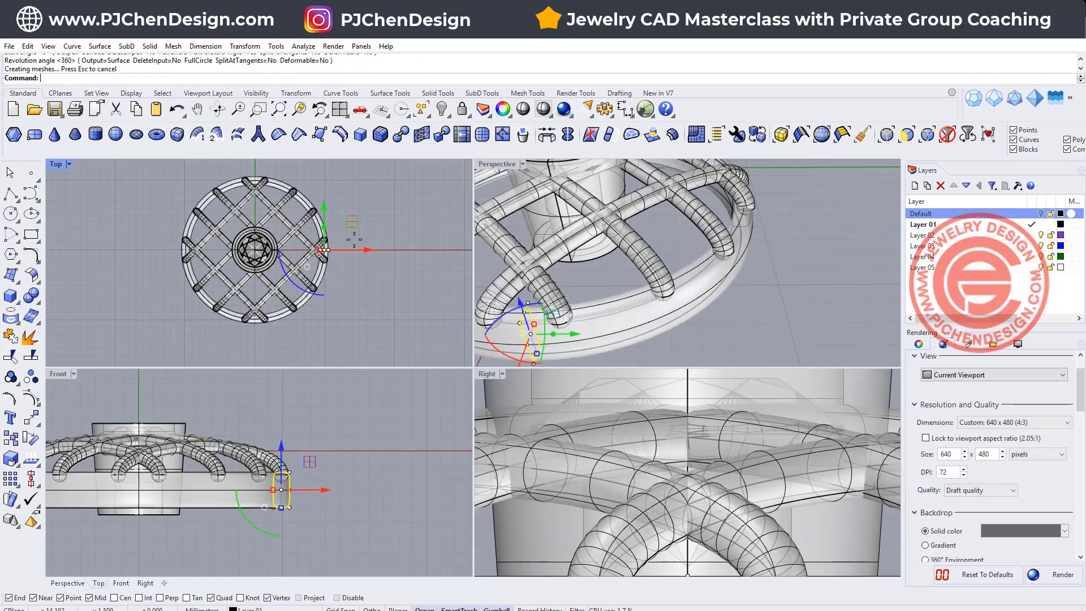
pyautogui.click(381, 294)
# - Scale the base ring slightly outward in the Top view so its rim extends past the pipe ends
pyautogui.scroll(-8, 701, 284)
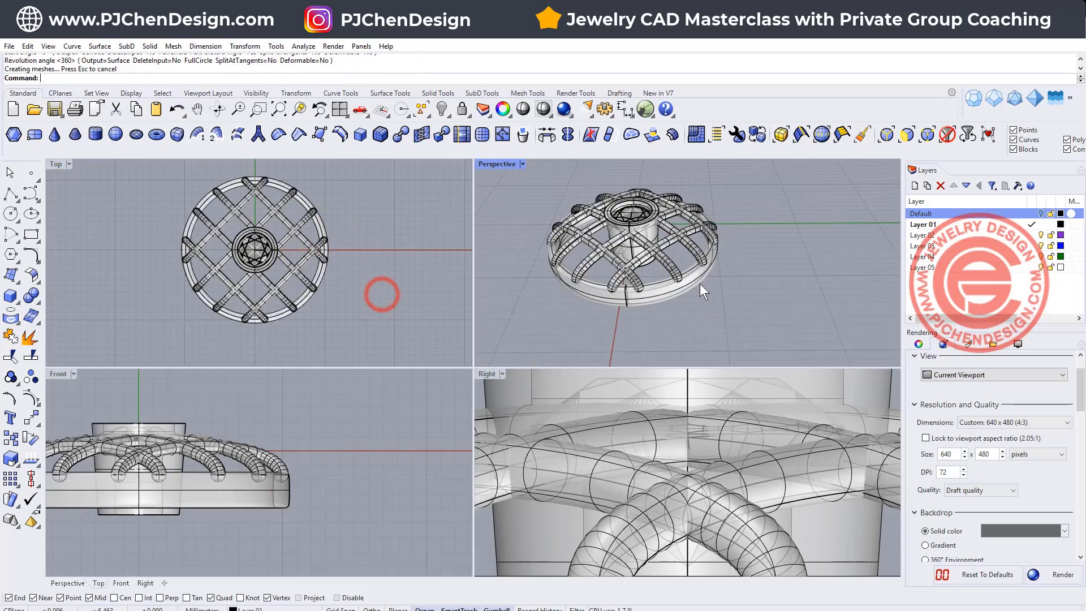
pyautogui.moveTo(702, 285); pyautogui.dragTo(789, 288, button='right')
pyautogui.scroll(8, 613, 248)
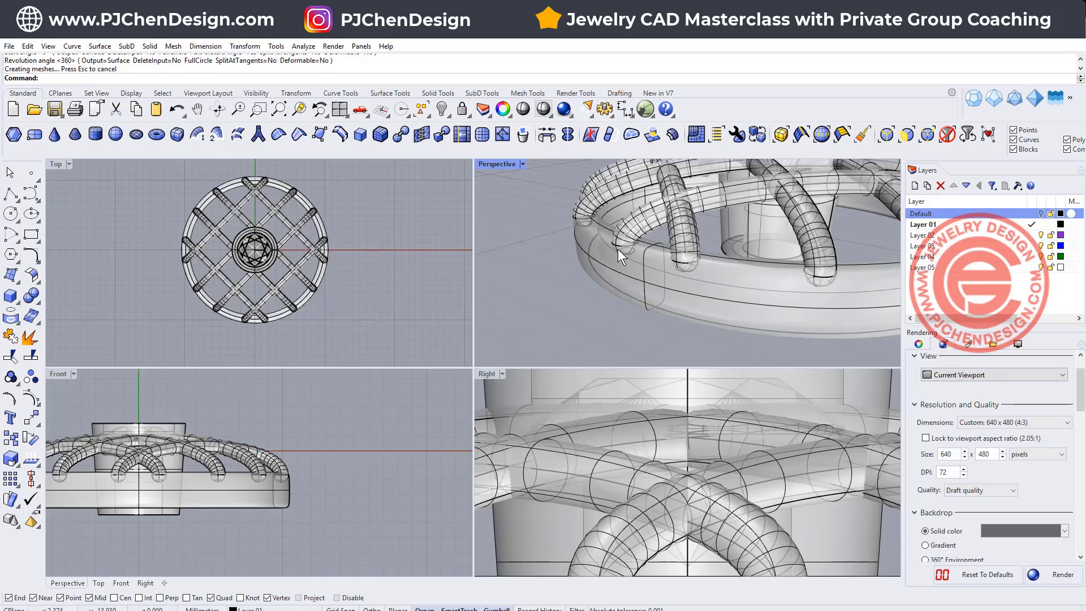
pyautogui.click(618, 251)
pyautogui.scroll(4, 256, 260)
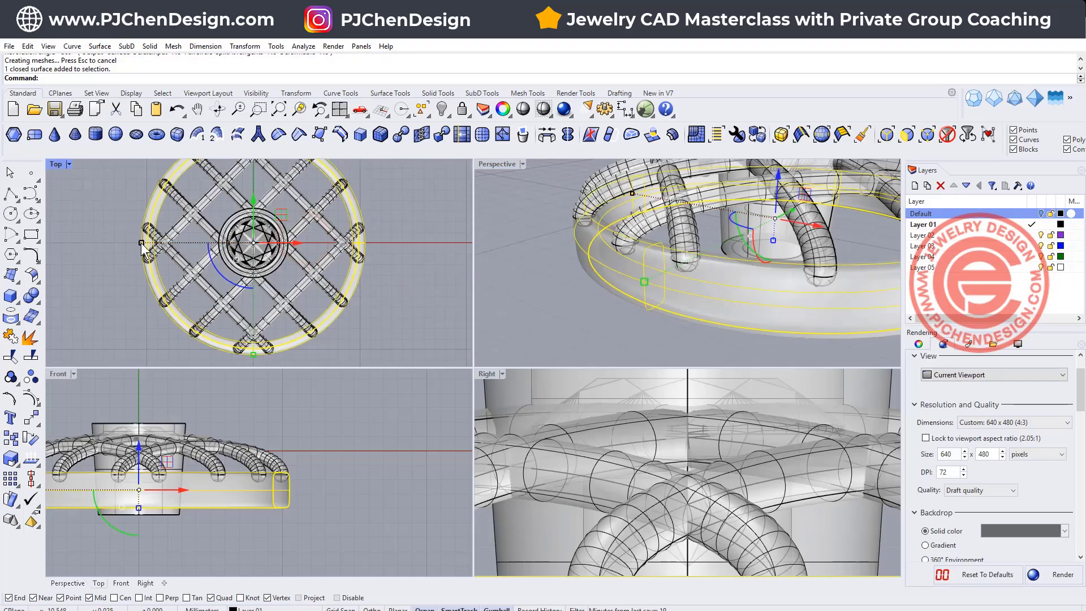
pyautogui.scroll(4, 142, 244)
pyautogui.moveTo(140, 247); pyautogui.dragTo(138, 243)
pyautogui.click(110, 314)
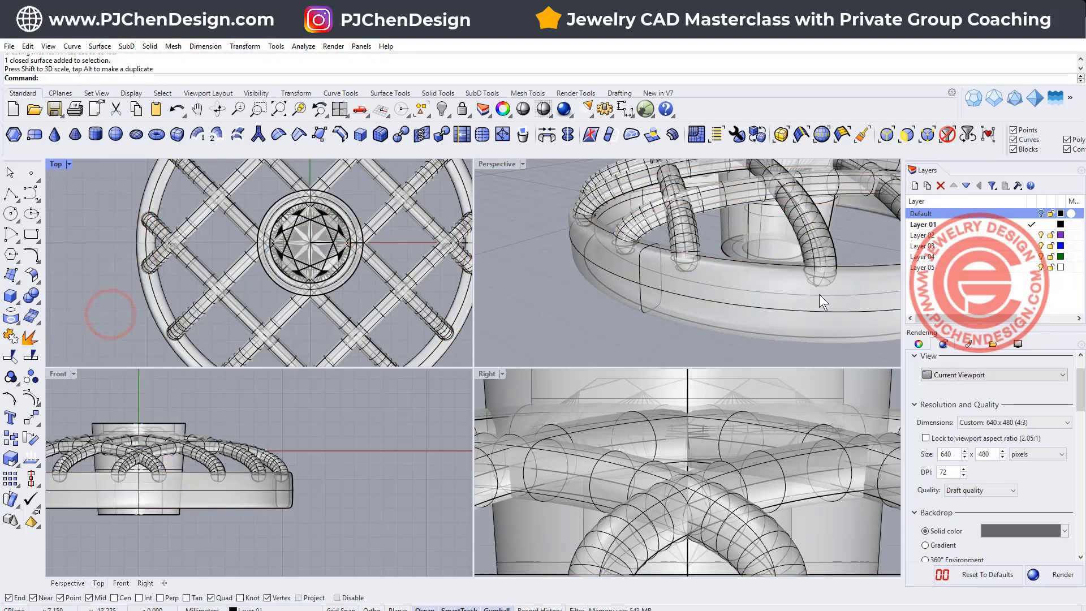
# - Create a sphere slightly larger than the pipe, centred on the rounded end of an outer pipe in the Top view
pyautogui.scroll(-4, 385, 240)
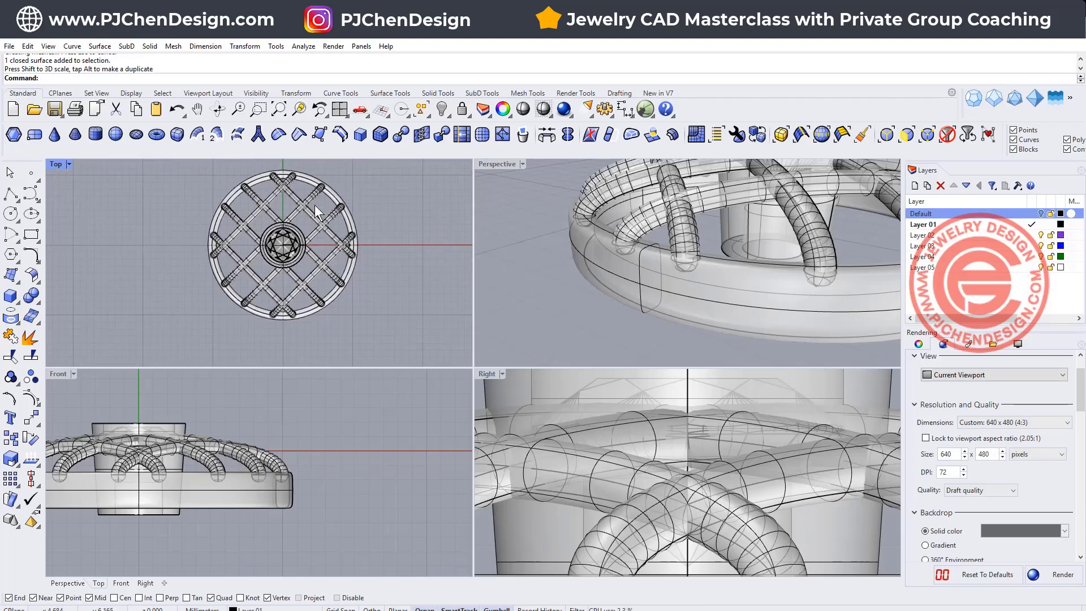
pyautogui.scroll(2, 314, 207)
pyautogui.scroll(3, 314, 209)
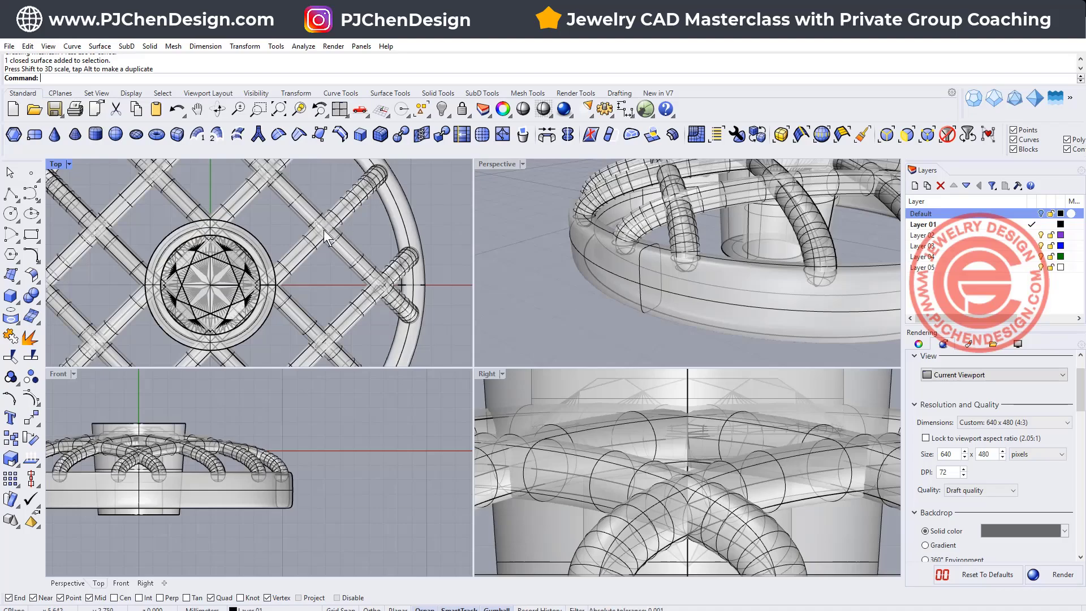
pyautogui.scroll(-3, 323, 230)
pyautogui.scroll(4, 202, 226)
pyautogui.scroll(2, 202, 262)
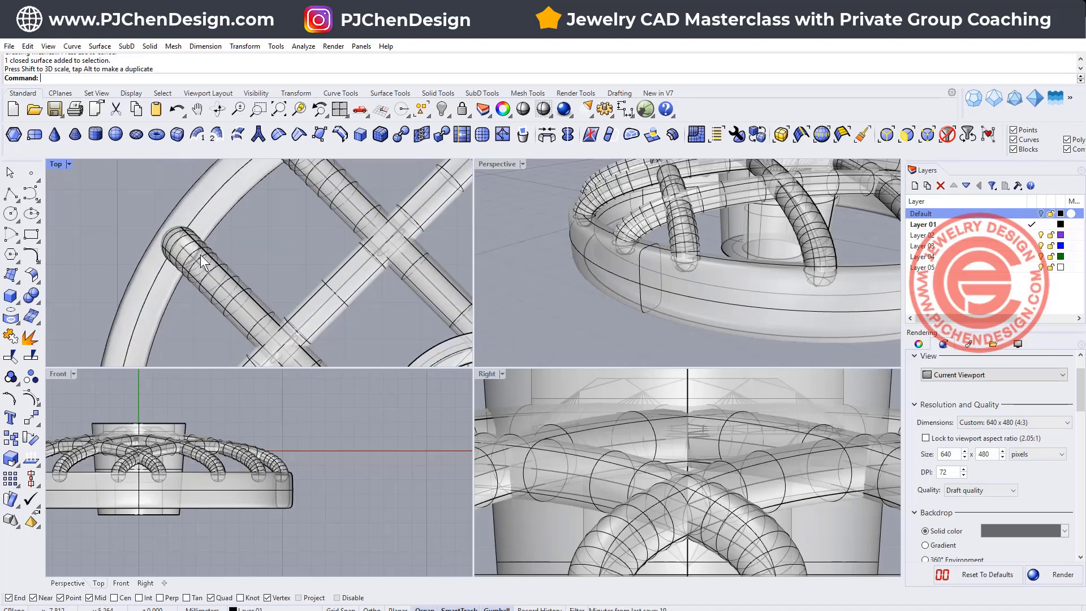
pyautogui.click(13, 298)
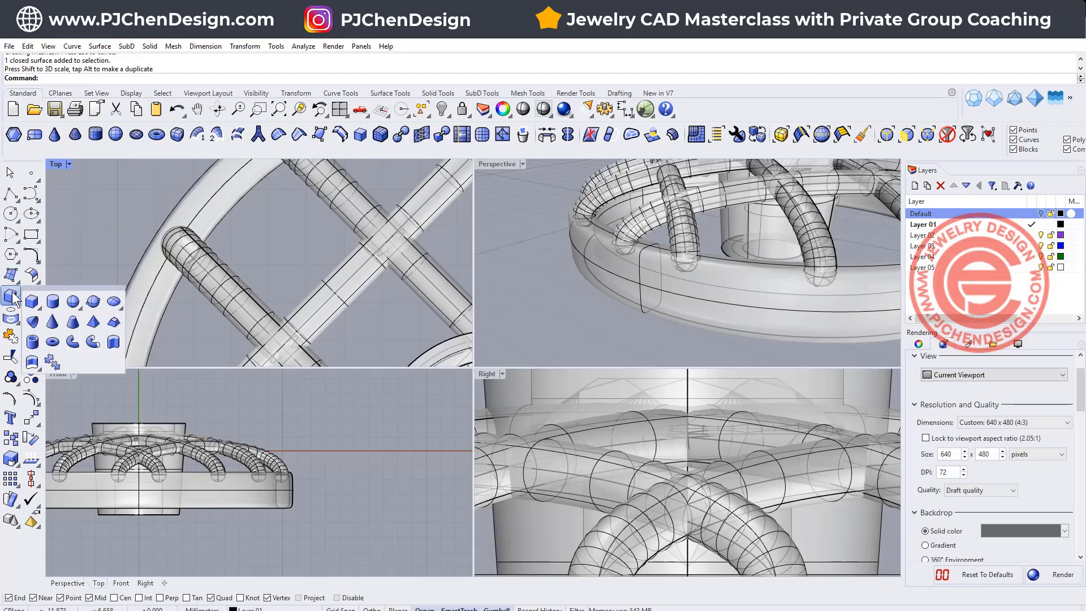
pyautogui.click(73, 303)
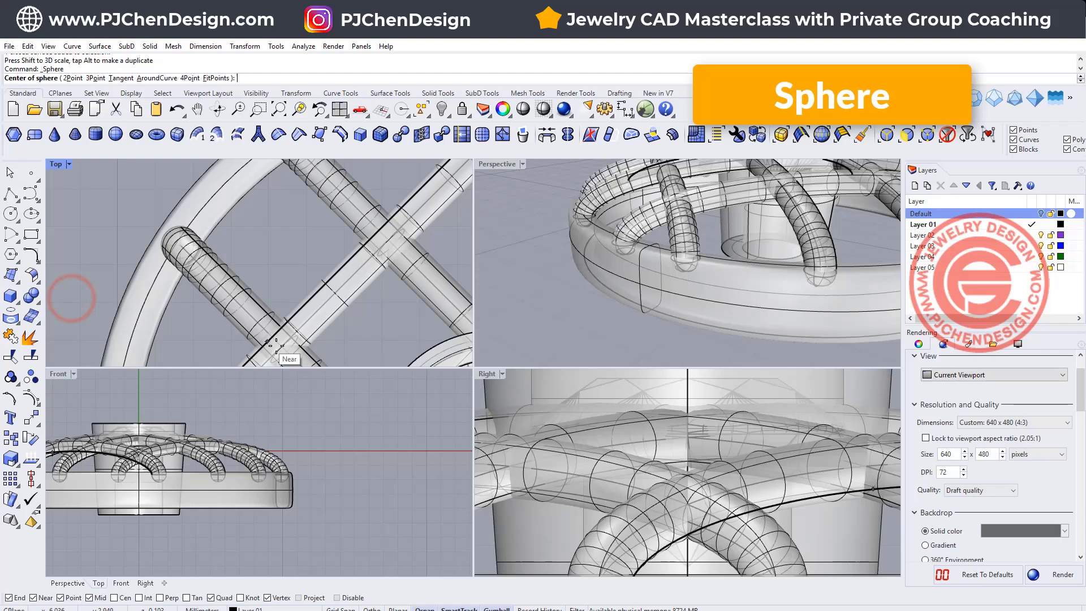
pyautogui.moveTo(669, 246); pyautogui.dragTo(639, 286, button='right')
pyautogui.scroll(6, 190, 242)
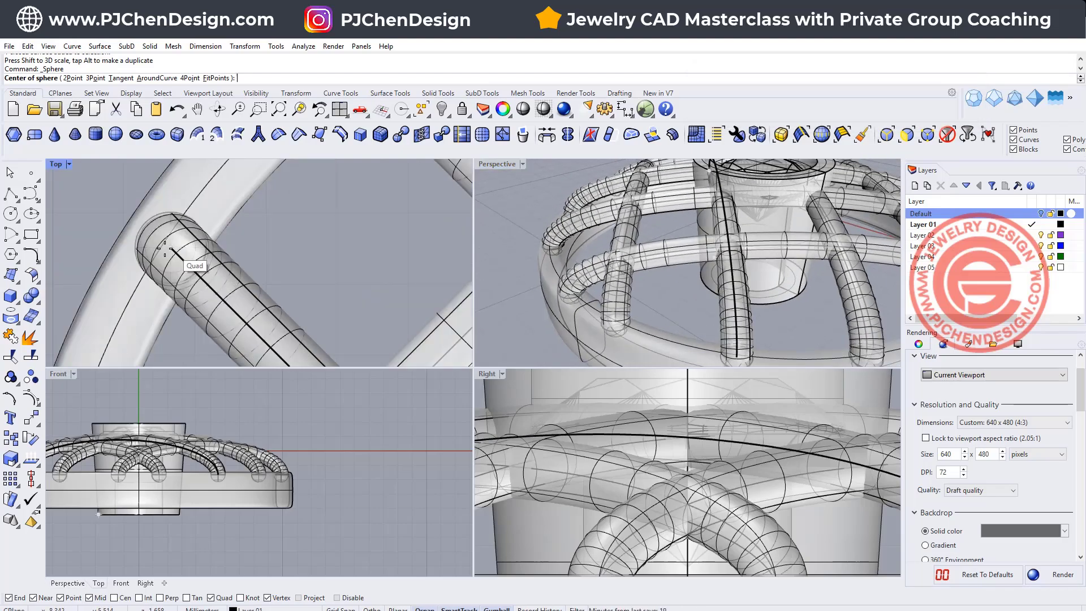
pyautogui.click(170, 249)
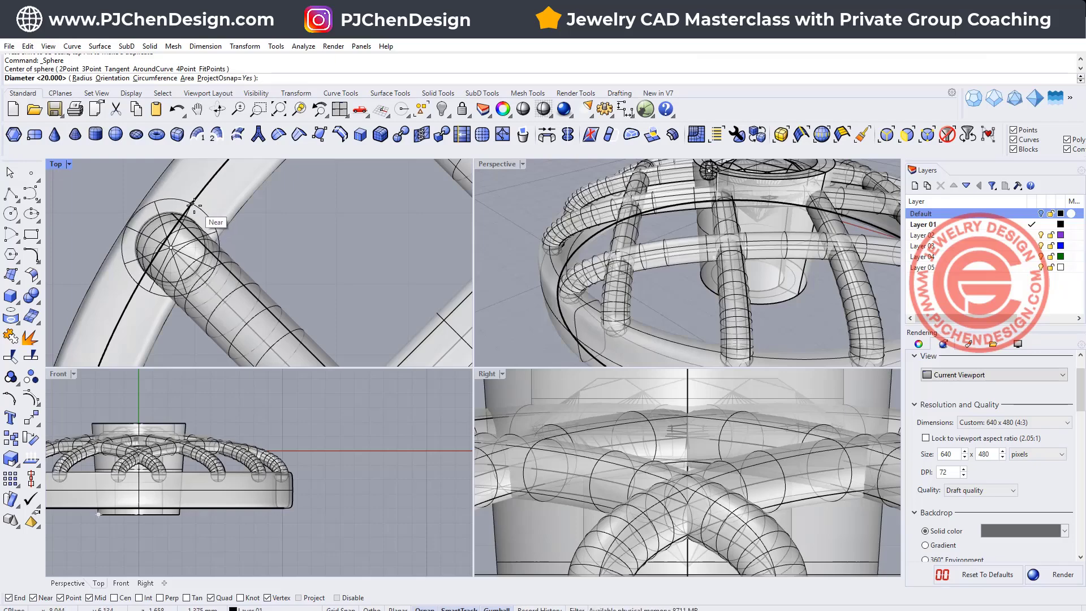
pyautogui.click(194, 206)
pyautogui.scroll(-6, 251, 247)
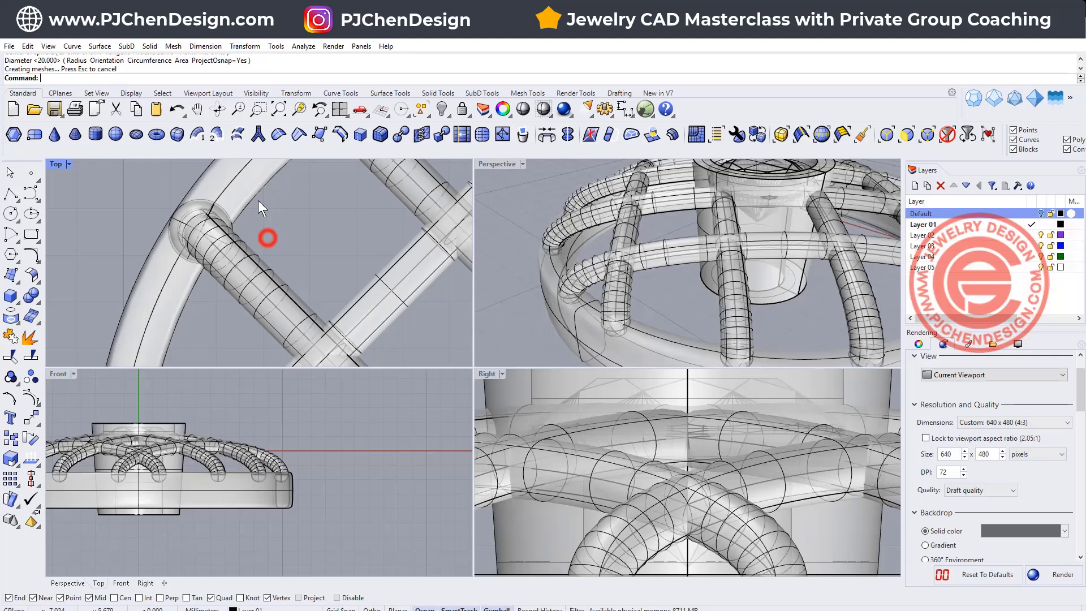
# - In a maximized Perspective view, move all objects except the curves and the new sphere to Layer 02
pyautogui.click(483, 165)
pyautogui.doubleClick(495, 164)
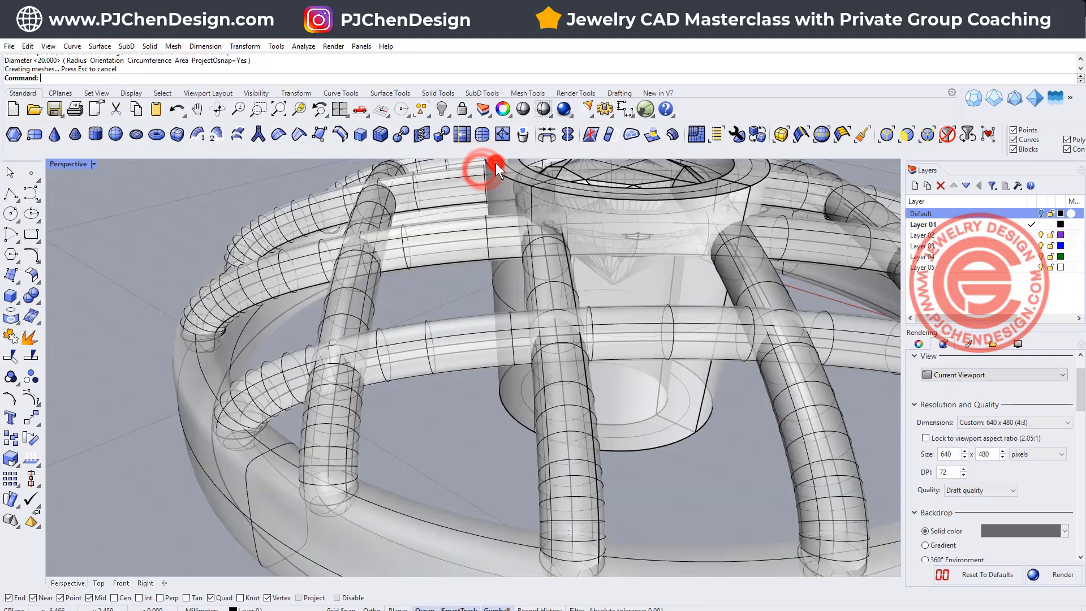
pyautogui.scroll(-6, 544, 338)
pyautogui.moveTo(544, 338); pyautogui.dragTo(502, 399, button='right')
pyautogui.scroll(10, 315, 339)
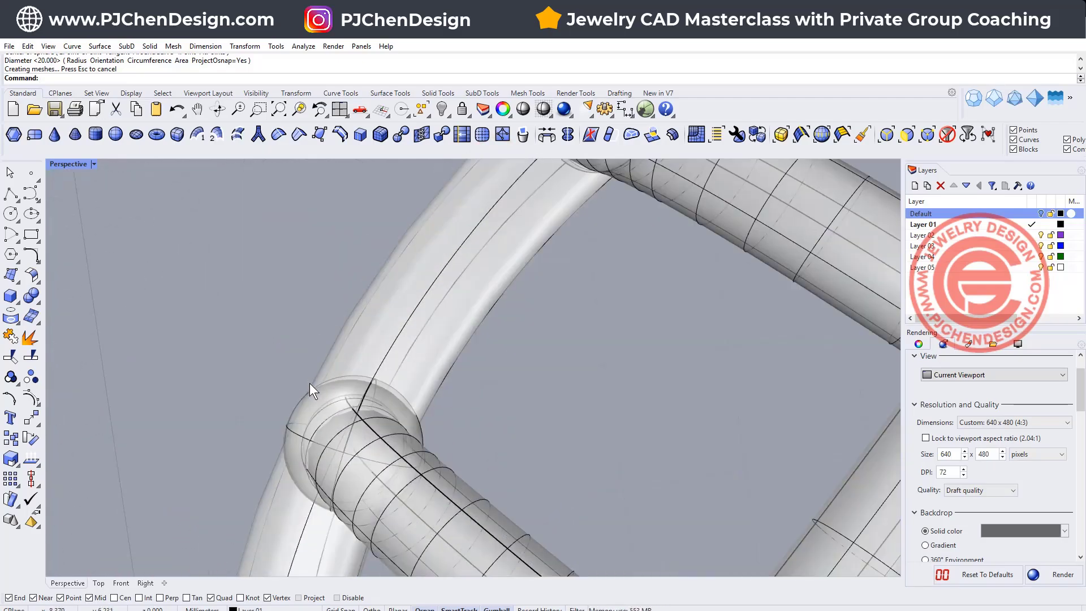
pyautogui.click(428, 117)
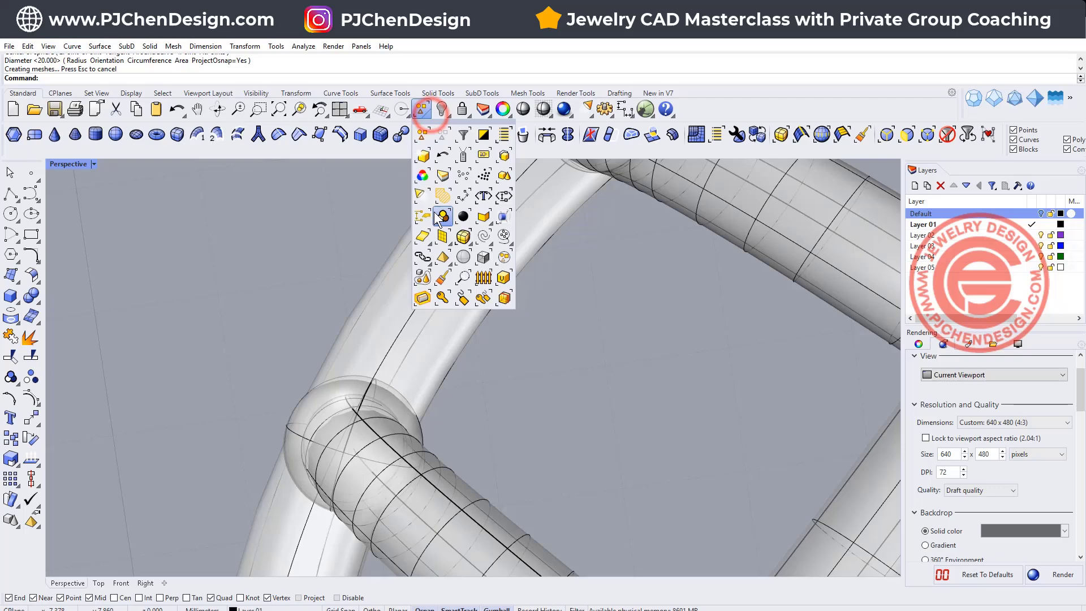
pyautogui.click(484, 238)
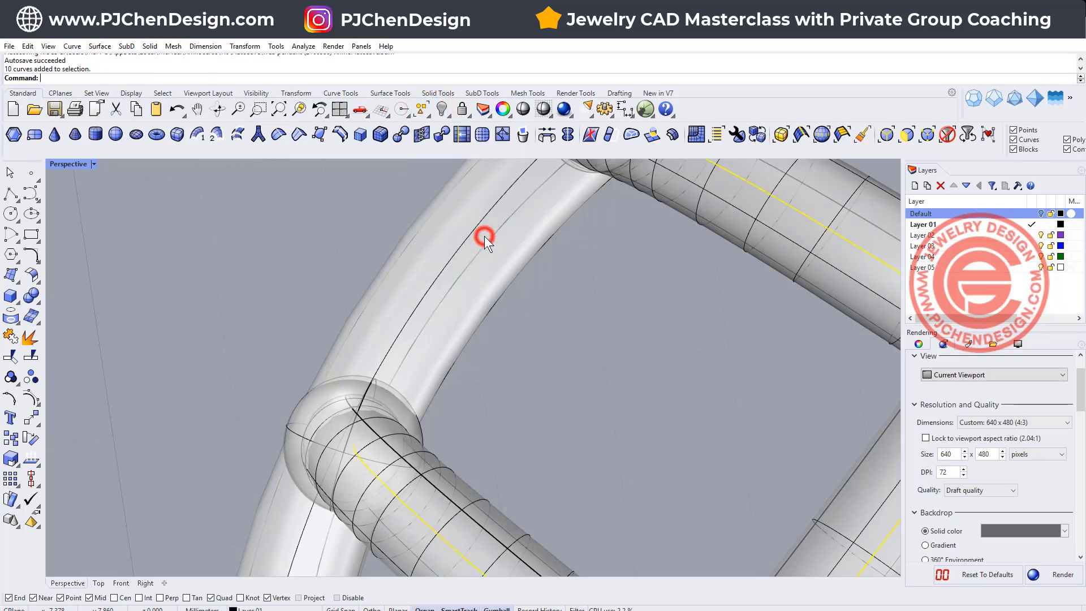
pyautogui.keyDown('shift'); pyautogui.click(289, 412); pyautogui.keyUp('shift')
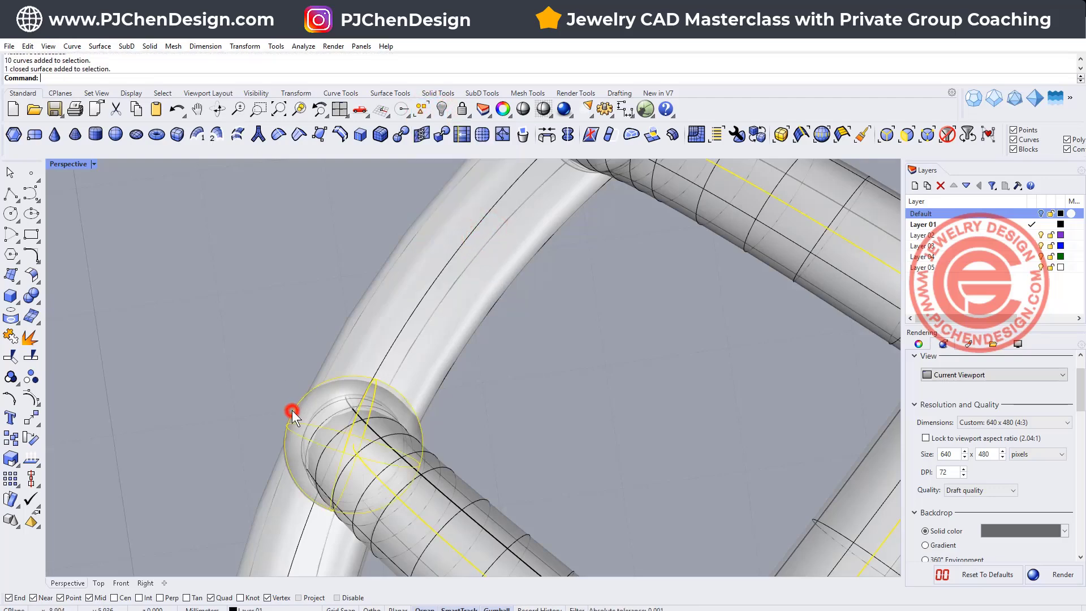
pyautogui.click(429, 115)
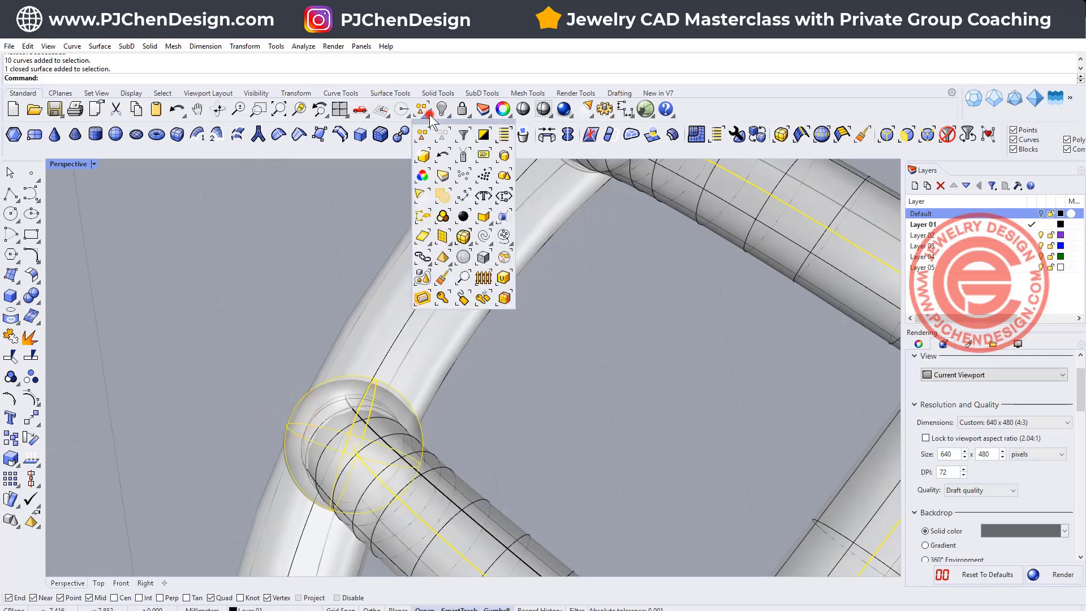
pyautogui.click(484, 137)
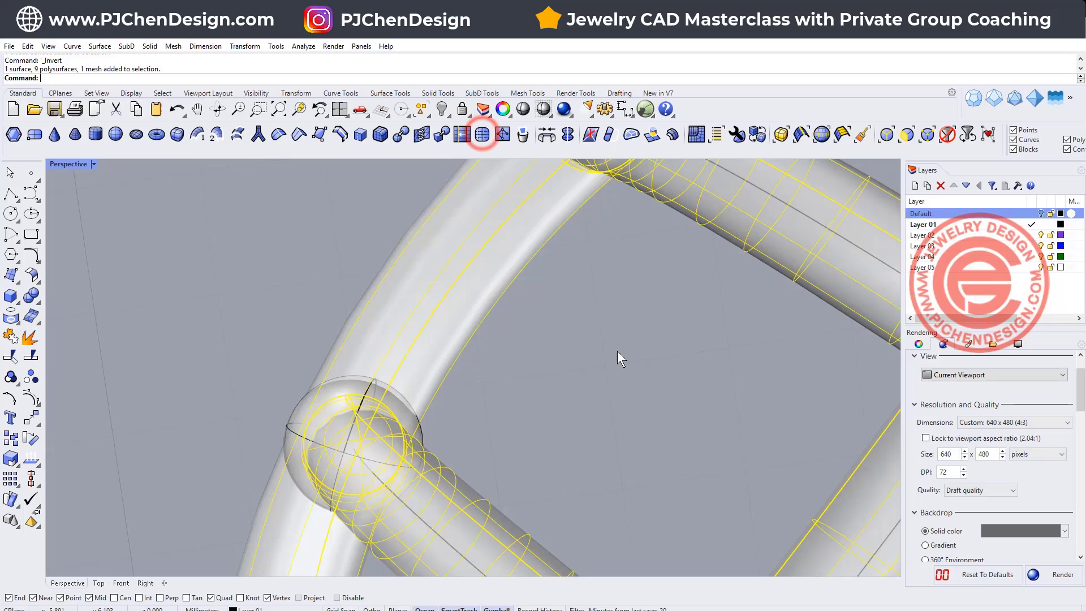
pyautogui.scroll(-5, 616, 351)
pyautogui.rightClick(959, 235)
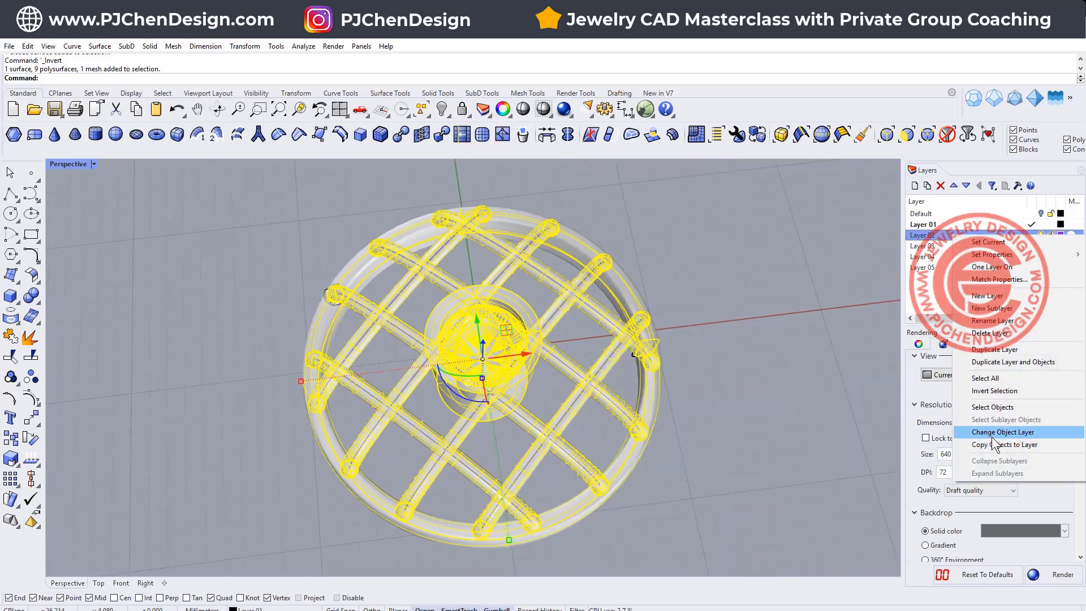
pyautogui.click(996, 432)
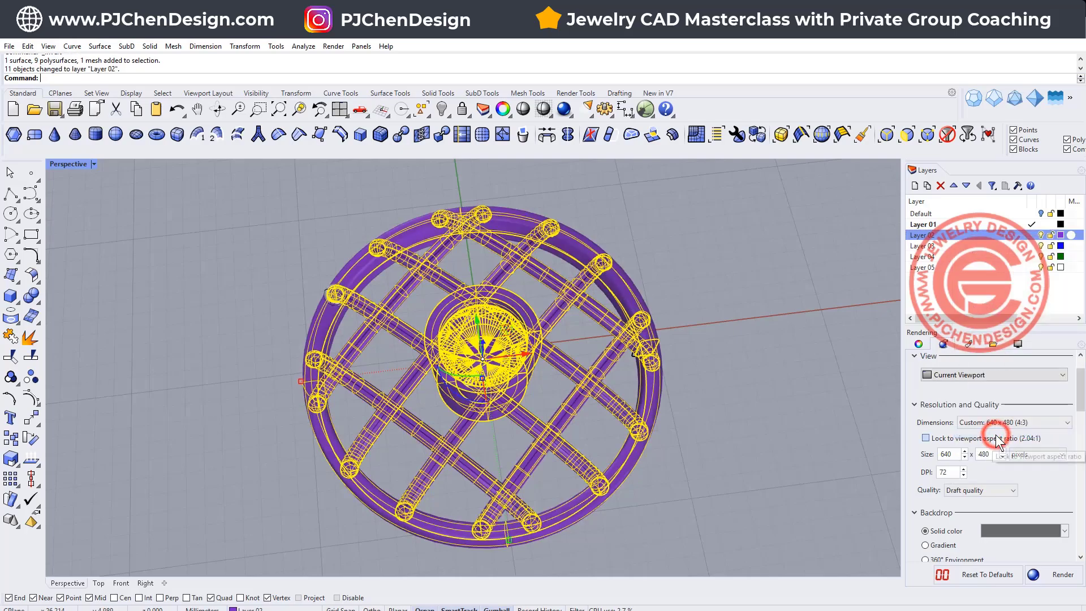
pyautogui.click(836, 368)
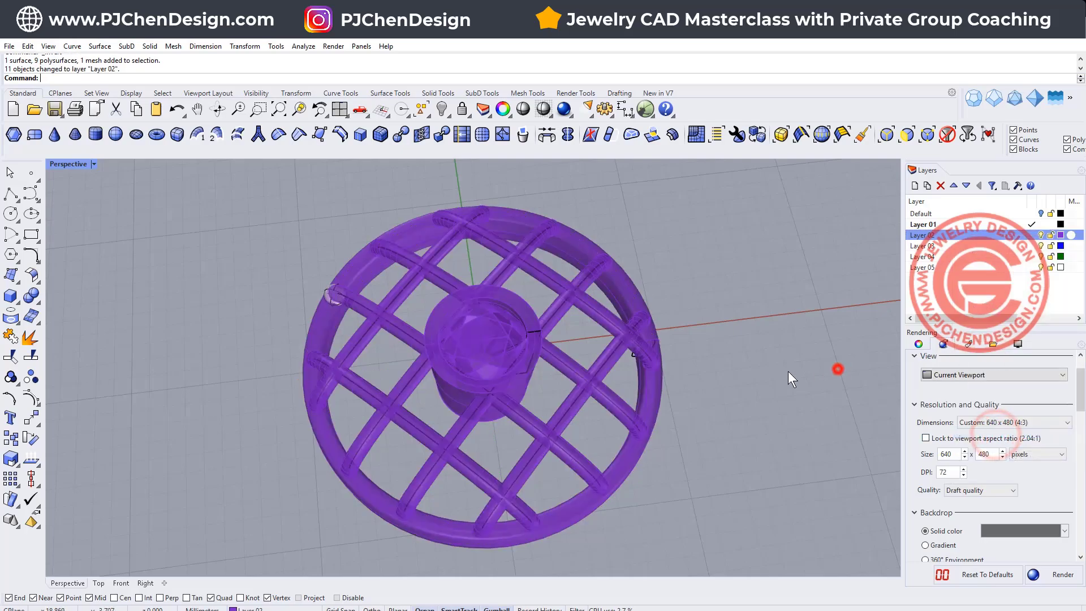
# - Turn off Layer 02 and hide the closed bezel and base ring profile curves
pyautogui.click(1041, 236)
pyautogui.moveTo(512, 332)
pyautogui.mouseDown(button='right')
pyautogui.moveTo(615, 295)
pyautogui.moveTo(516, 312)
pyautogui.mouseUp(button='right')
pyautogui.click(532, 309)
pyautogui.keyDown('shift'); pyautogui.click(631, 323); pyautogui.keyUp('shift')
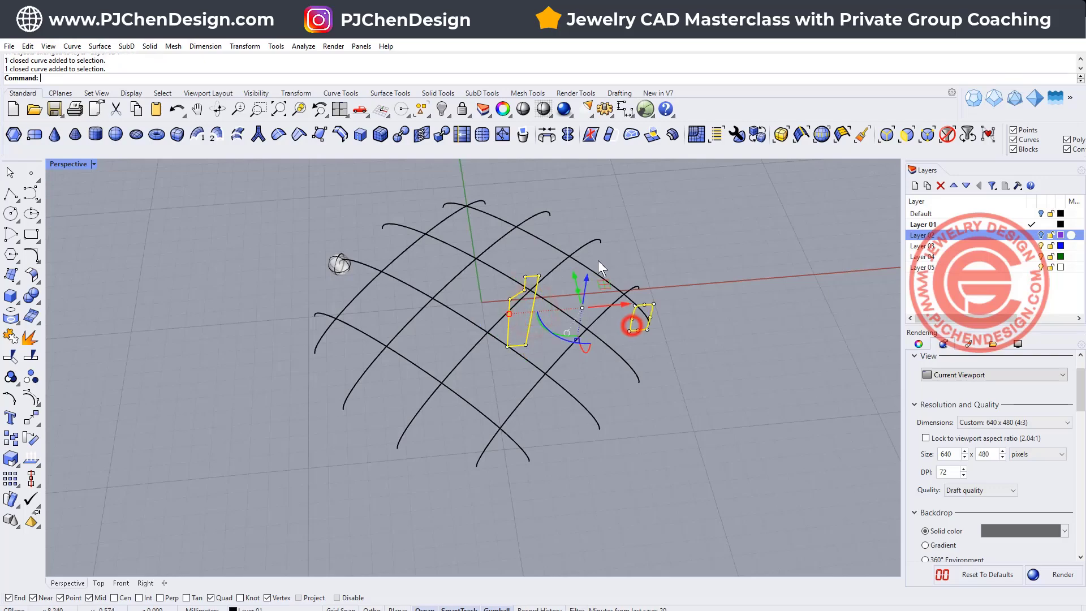
pyautogui.click(442, 108)
pyautogui.scroll(5, 333, 272)
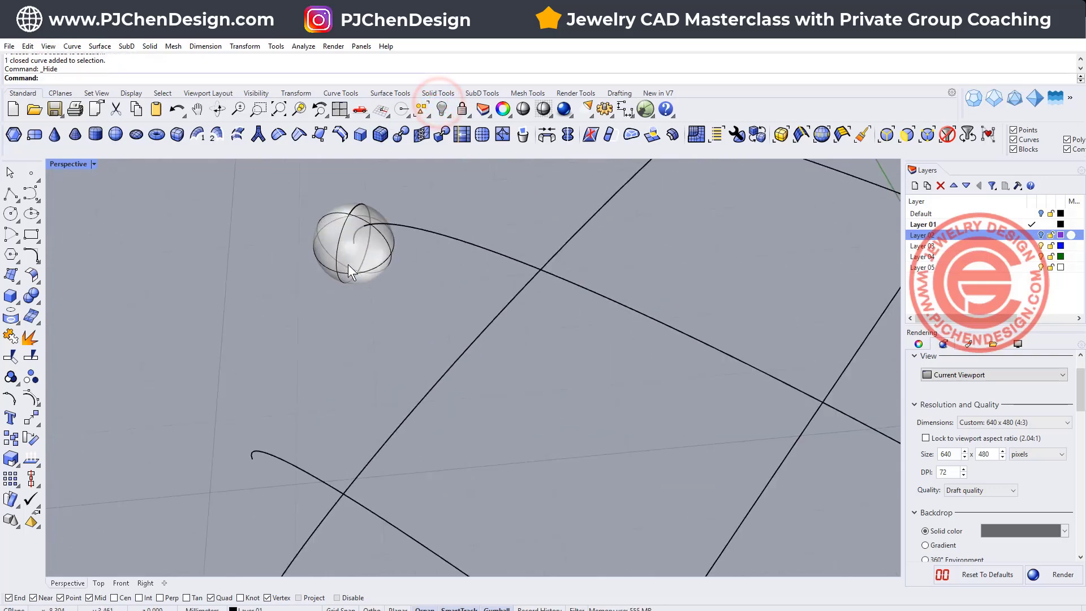
pyautogui.click(355, 261)
pyautogui.scroll(-3, 340, 294)
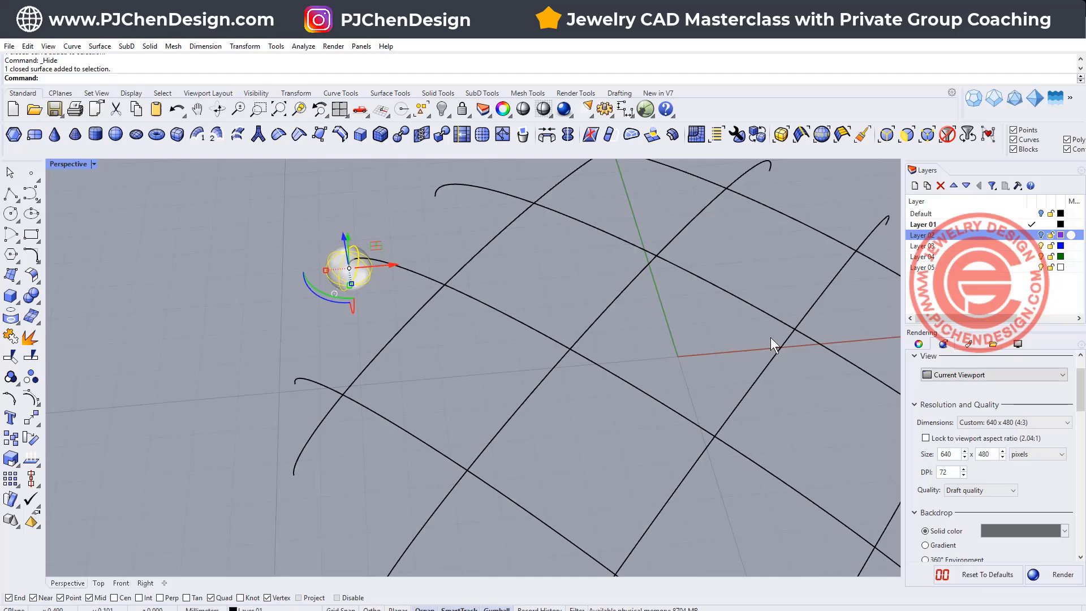
pyautogui.scroll(-3, 488, 357)
pyautogui.moveTo(487, 357); pyautogui.dragTo(505, 314, button='right')
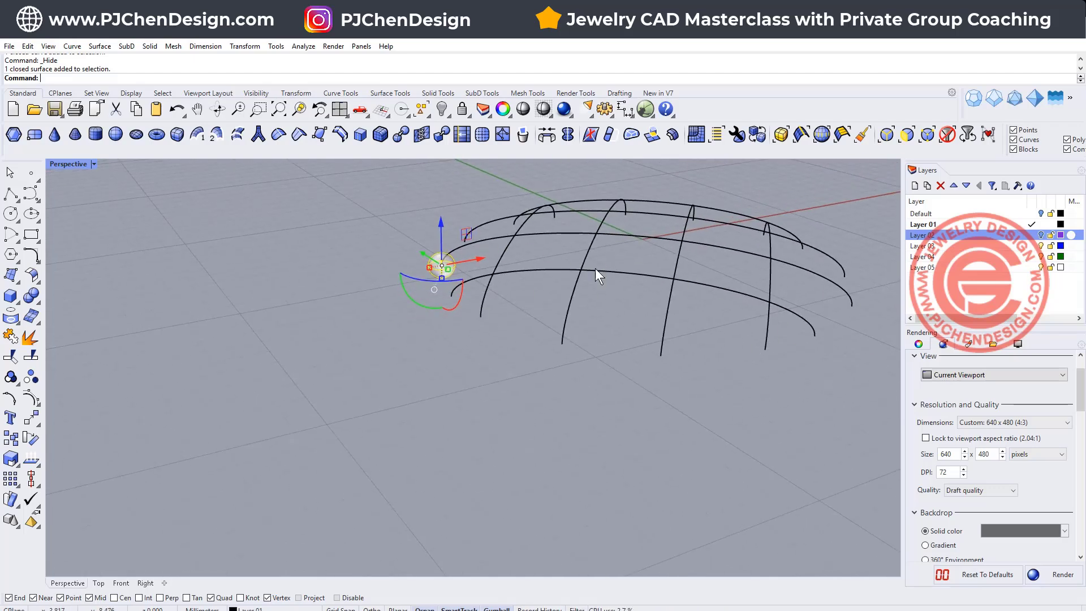
pyautogui.click(149, 343)
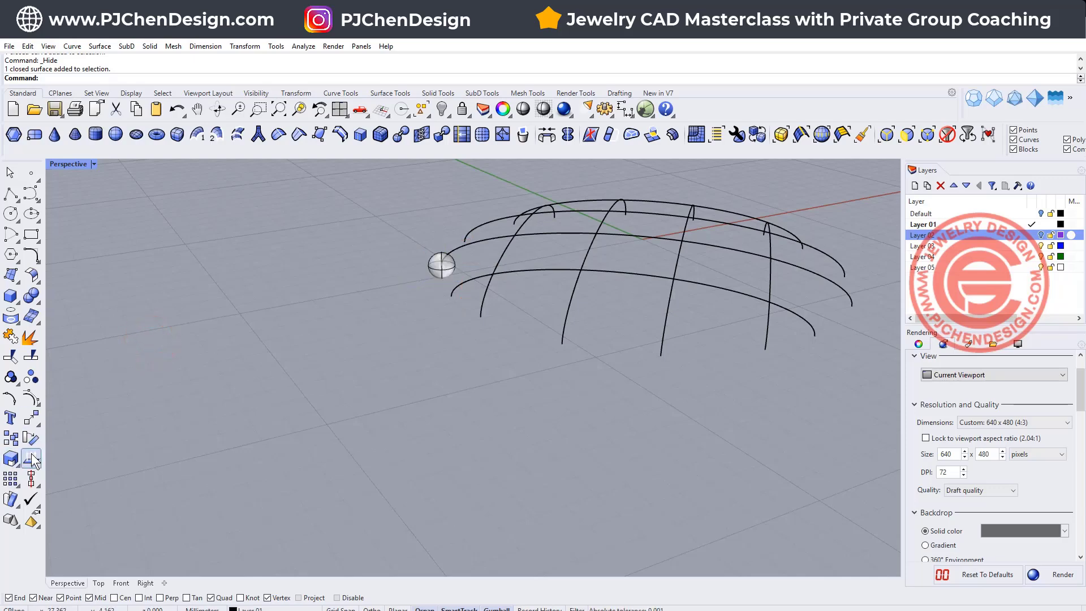
# - Start copying the sphere from its centre at the curve end and place copies on the two neighbouring lattice curve ends
pyautogui.click(13, 440)
pyautogui.scroll(5, 441, 265)
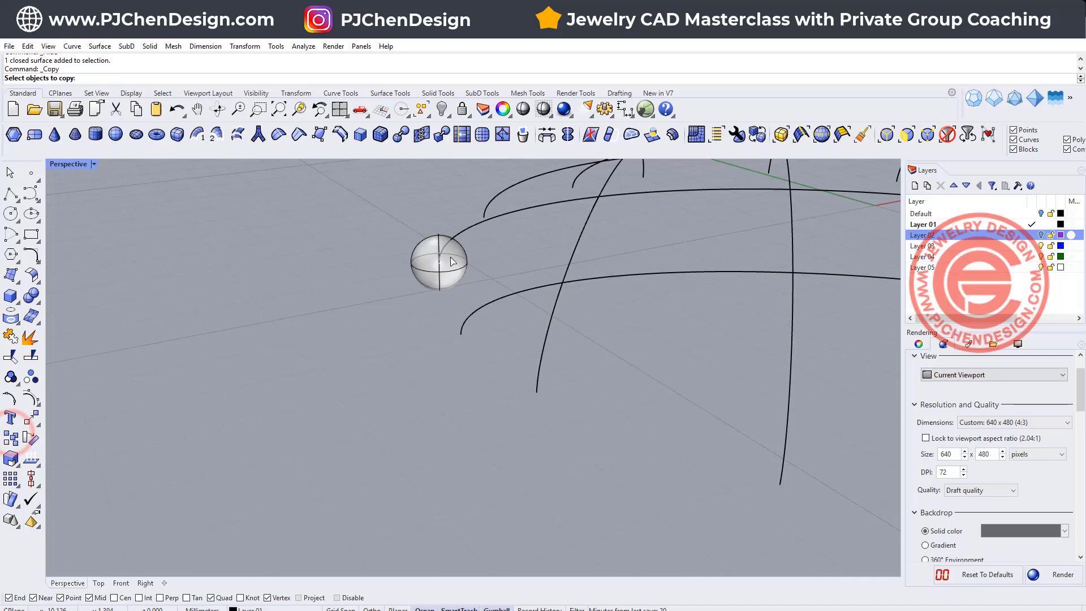
pyautogui.click(466, 253)
pyautogui.press('Return')
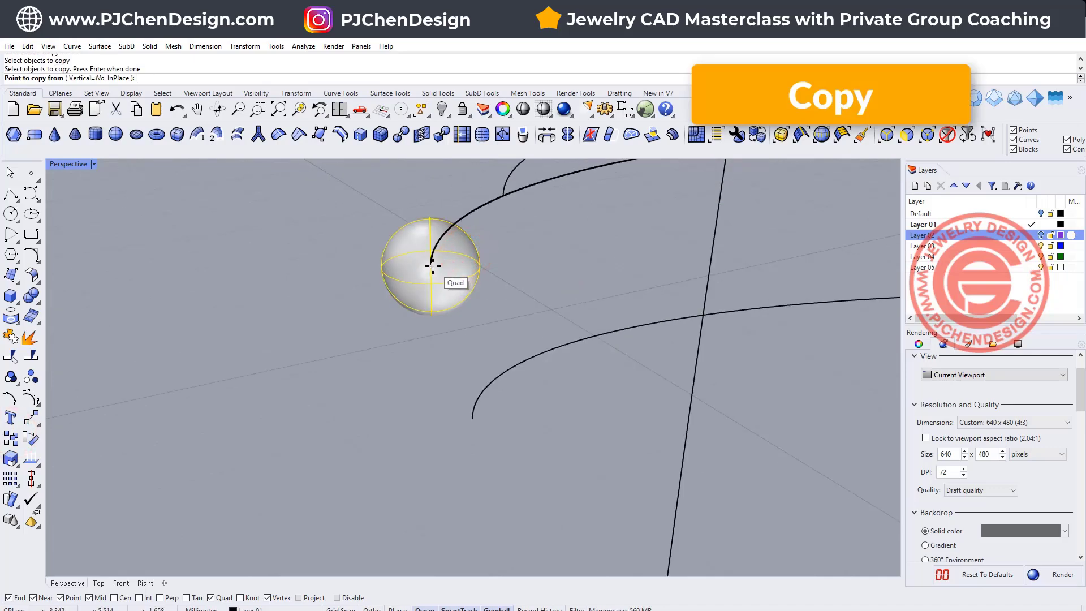
pyautogui.click(433, 266)
pyautogui.scroll(-3, 565, 339)
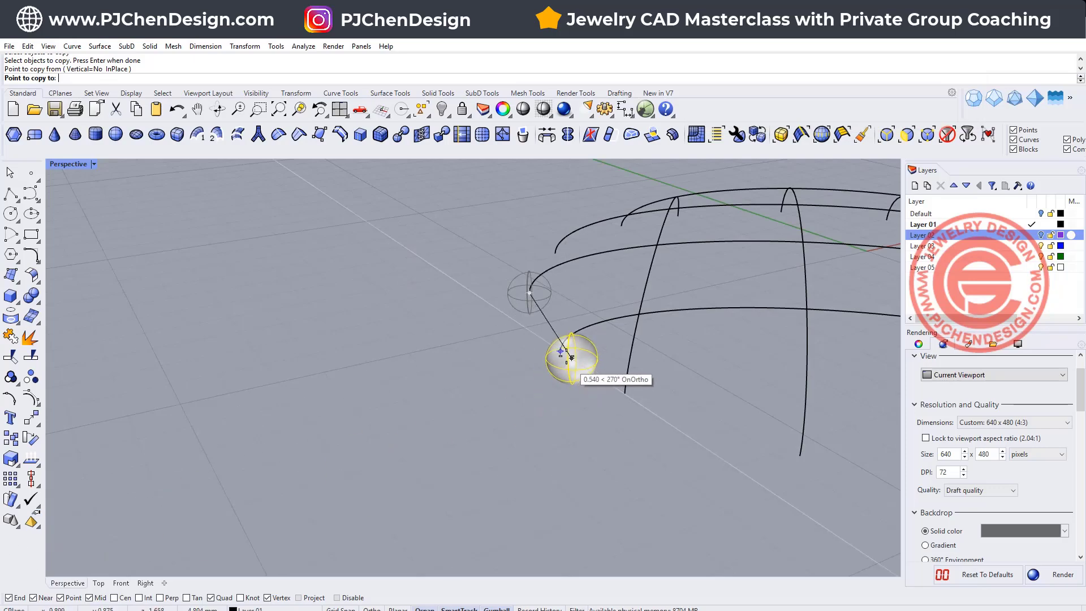
pyautogui.click(624, 394)
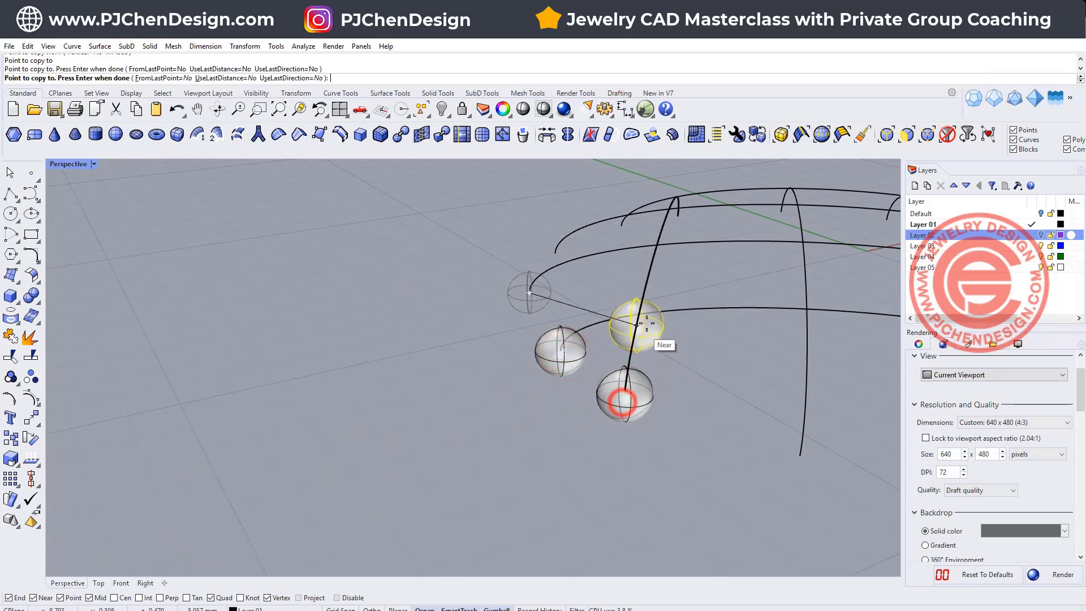
# - Enable the intersection snap and place sphere copies on two crossings of the outer curve and on the next curve end
pyautogui.click(139, 598)
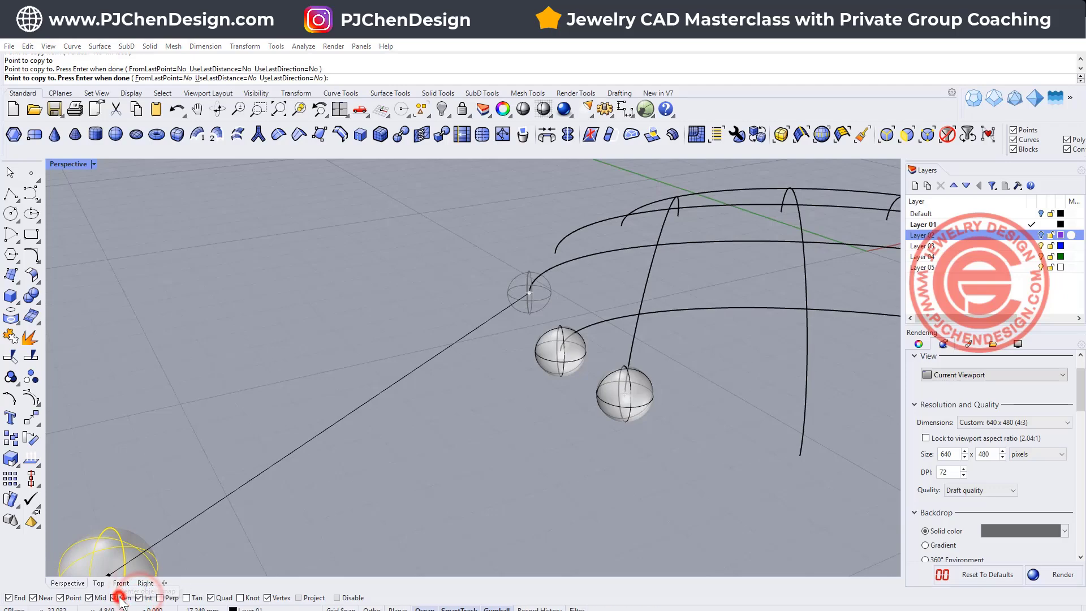
pyautogui.click(114, 598)
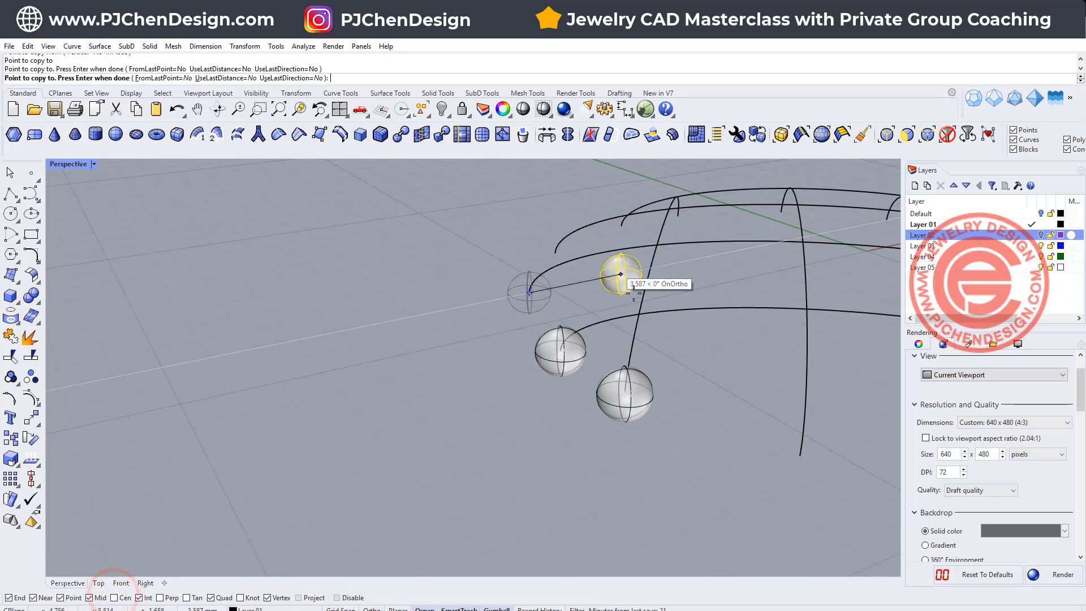
pyautogui.click(644, 315)
pyautogui.click(807, 310)
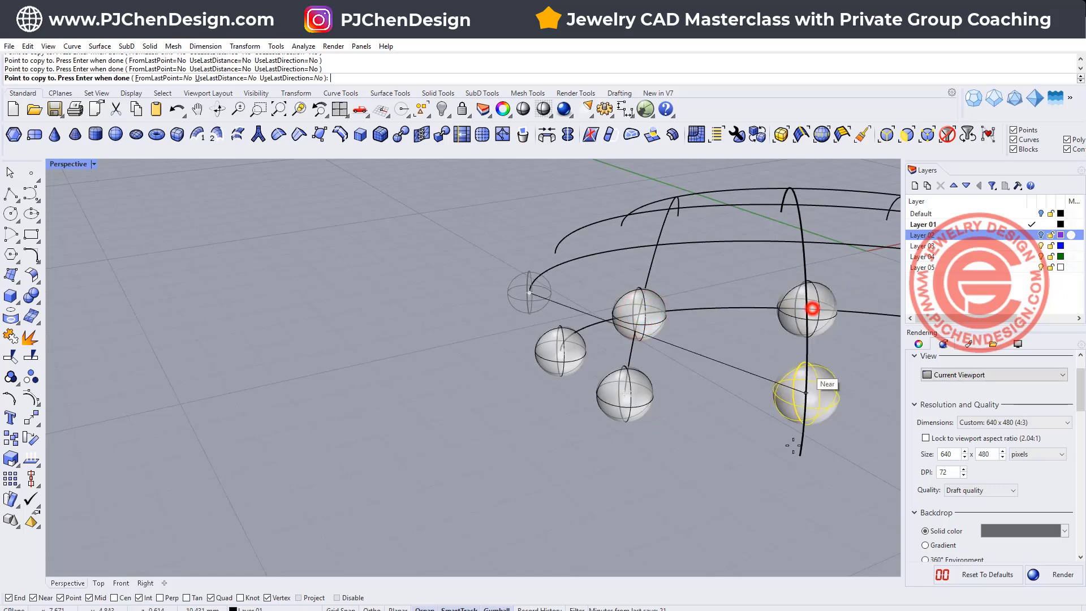
pyautogui.click(803, 462)
# - Place further sphere copies on the lattice crossings and curve ends on the positive Y side of the dome
pyautogui.moveTo(645, 292); pyautogui.dragTo(613, 351, button='right')
pyautogui.keyDown('shift'); pyautogui.moveTo(608, 348); pyautogui.dragTo(362, 248, button='right'); pyautogui.keyUp('shift')
pyautogui.click(403, 283)
pyautogui.click(538, 319)
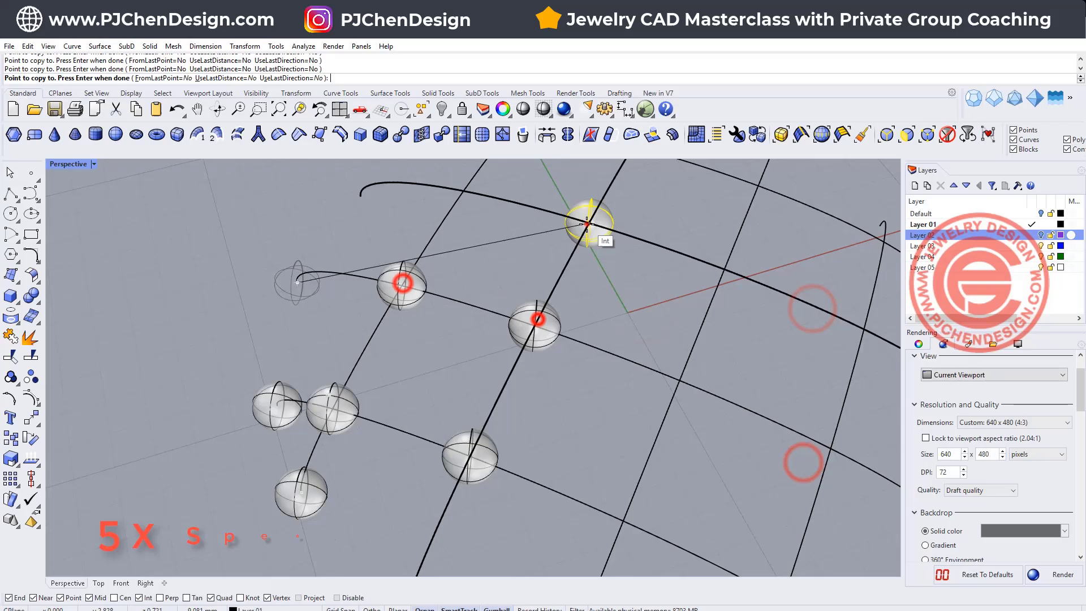
pyautogui.click(586, 224)
pyautogui.keyDown('shift'); pyautogui.moveTo(543, 209); pyautogui.dragTo(502, 379, button='right'); pyautogui.keyUp('shift')
pyautogui.click(424, 345)
pyautogui.click(326, 342)
pyautogui.click(481, 264)
pyautogui.click(601, 296)
pyautogui.click(430, 273)
pyautogui.click(508, 248)
pyautogui.click(634, 248)
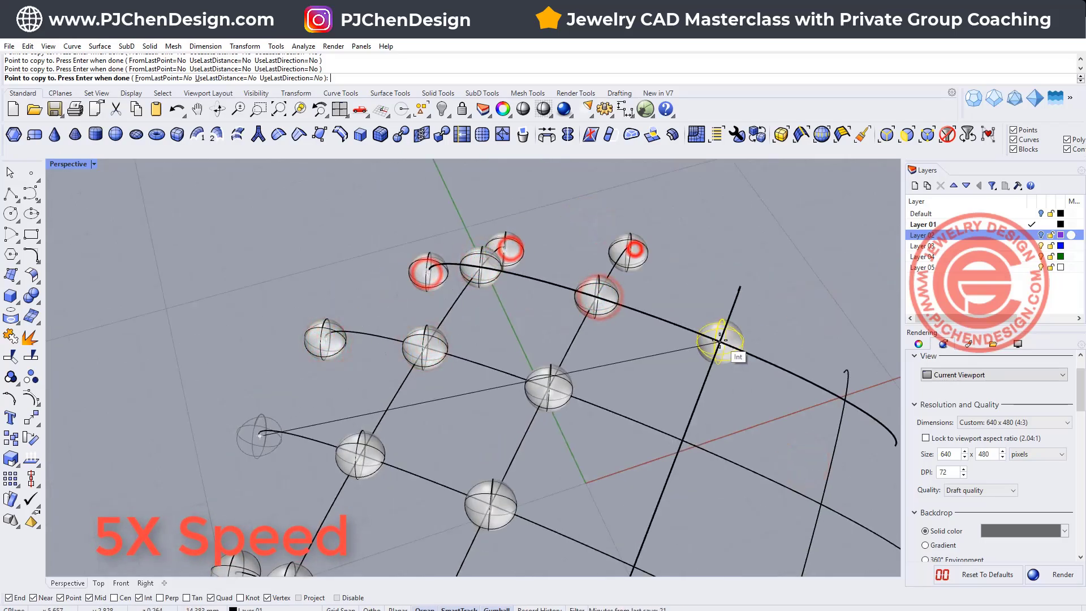
pyautogui.click(719, 339)
pyautogui.click(737, 288)
# - Place sphere copies on the remaining lattice crossings and curve ends on the negative Y side of the dome
pyautogui.keyDown('shift'); pyautogui.moveTo(720, 411); pyautogui.dragTo(604, 207, button='right'); pyautogui.keyUp('shift')
pyautogui.click(572, 231)
pyautogui.click(441, 480)
pyautogui.keyDown('shift'); pyautogui.moveTo(446, 475); pyautogui.dragTo(430, 240, button='right'); pyautogui.keyUp('shift')
pyautogui.click(361, 417)
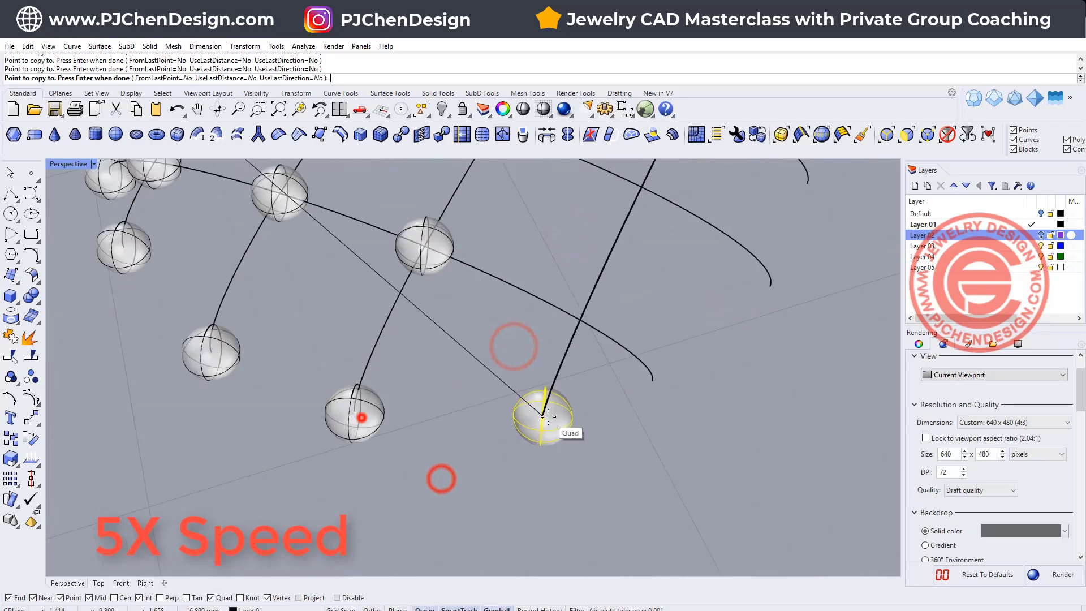
pyautogui.click(548, 417)
pyautogui.click(581, 316)
pyautogui.click(645, 380)
pyautogui.click(771, 291)
# - Place the last sphere copies on the open crossings and curve ends on the positive X side and finish the copying
pyautogui.keyDown('shift'); pyautogui.moveTo(628, 192); pyautogui.dragTo(481, 362, button='right'); pyautogui.keyUp('shift')
pyautogui.click(491, 362)
pyautogui.click(555, 252)
pyautogui.click(676, 341)
pyautogui.keyDown('shift'); pyautogui.moveTo(634, 226); pyautogui.dragTo(558, 399, button='right'); pyautogui.keyUp('shift')
pyautogui.click(540, 328)
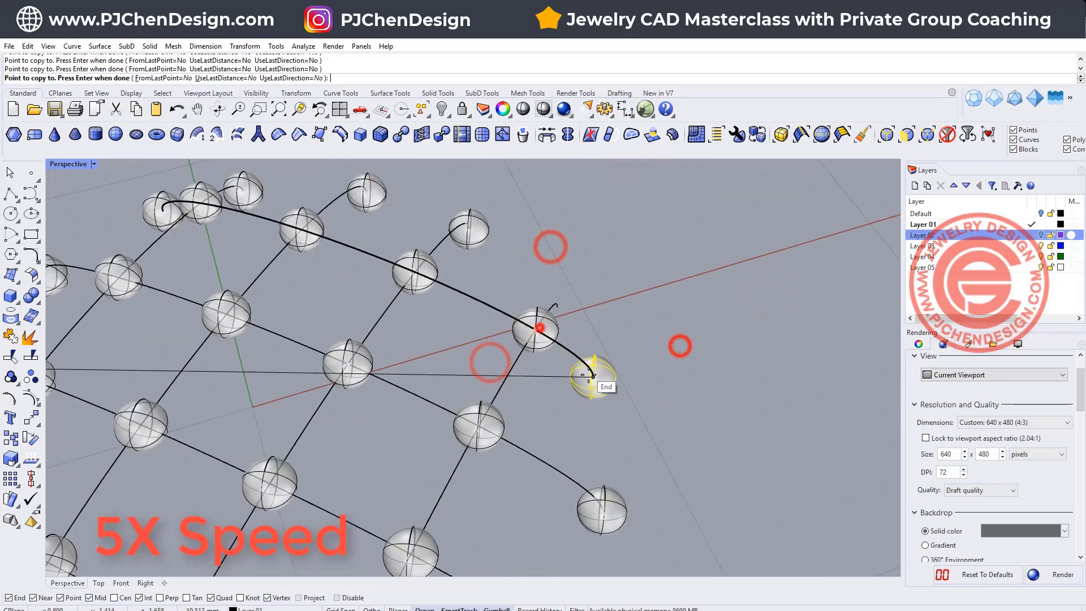
pyautogui.click(588, 377)
pyautogui.click(558, 302)
pyautogui.rightClick(695, 324)
# - Turn Layer 02 back on to show the pipes, bezel, gem and base ring with the spheres
pyautogui.moveTo(498, 288); pyautogui.dragTo(661, 340, button='right')
pyautogui.click(1041, 235)
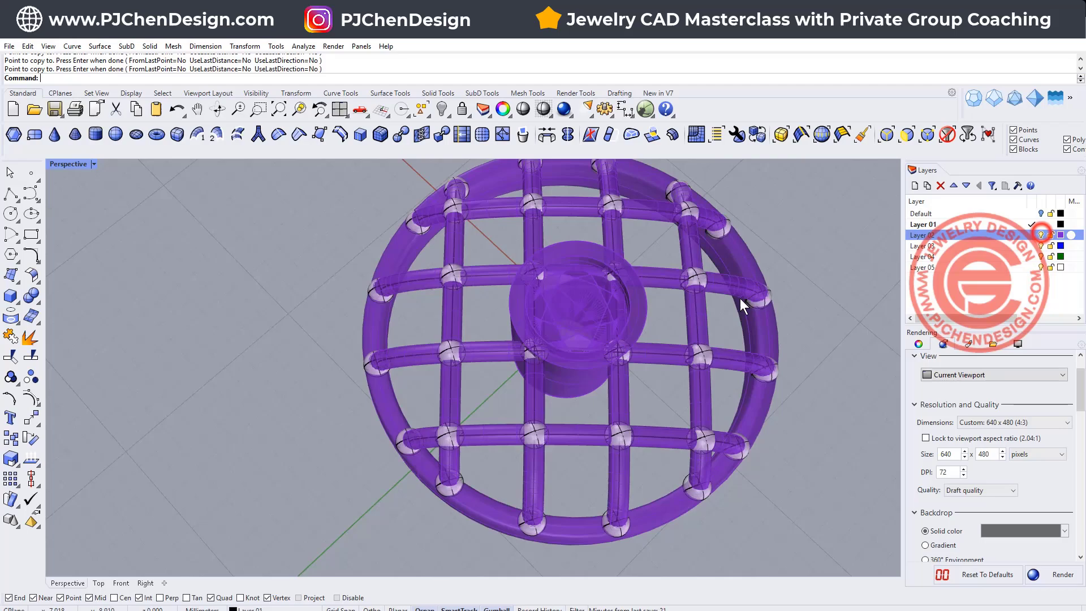
# - Hide Layer 02, raise all the lattice spheres and curves slightly in Z, and show Layer 02 again
pyautogui.moveTo(740, 297); pyautogui.dragTo(497, 334, button='right')
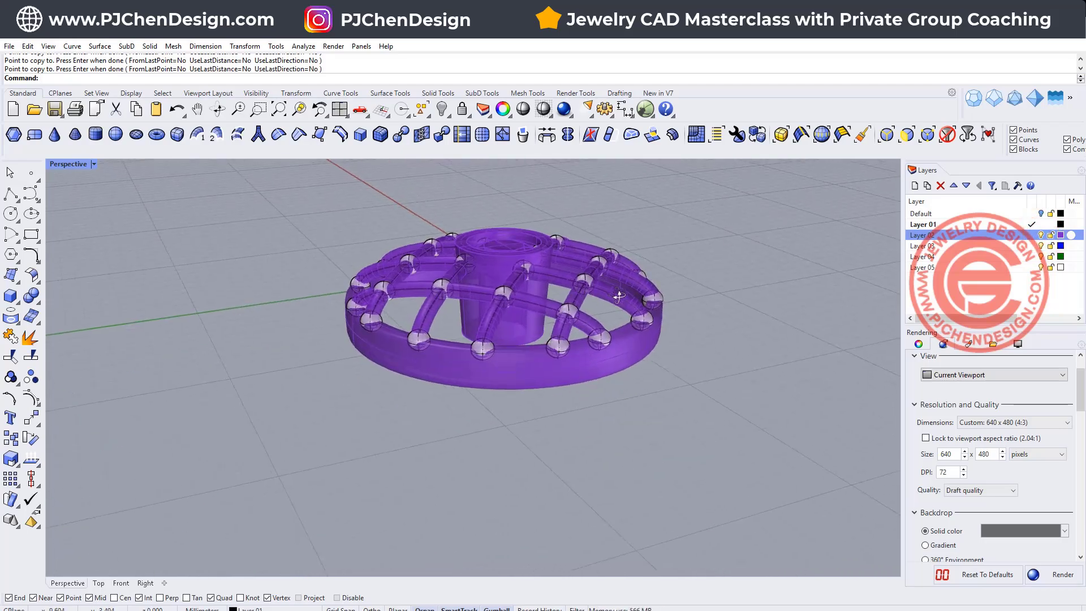
pyautogui.click(1041, 236)
pyautogui.scroll(-4, 592, 304)
pyautogui.keyDown('shift'); pyautogui.moveTo(592, 303); pyautogui.dragTo(497, 335, button='right'); pyautogui.keyUp('shift')
pyautogui.moveTo(196, 219); pyautogui.dragTo(650, 416)
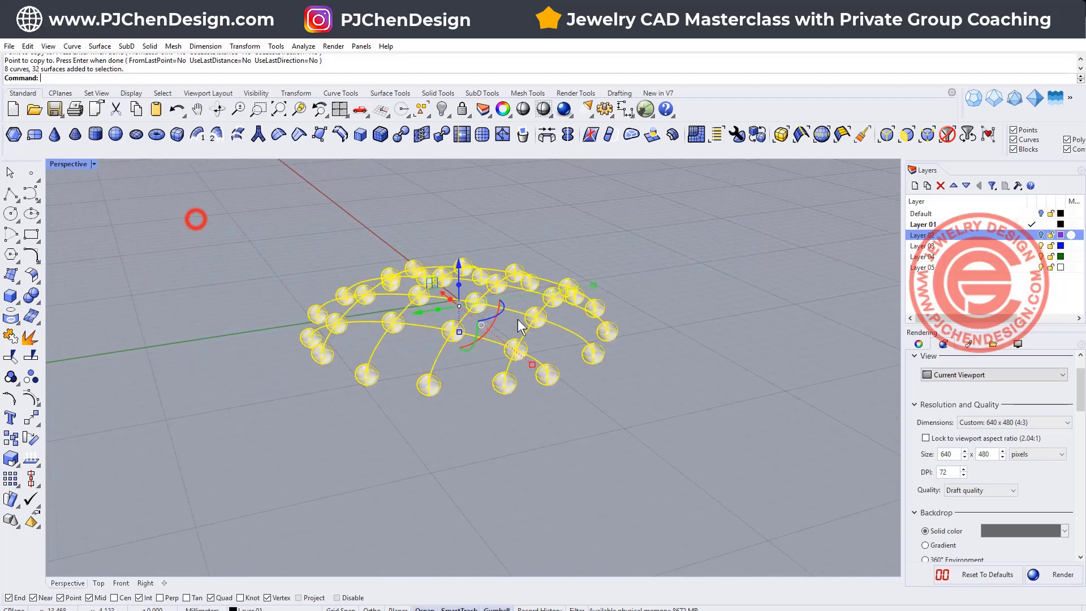
pyautogui.scroll(2, 455, 280)
pyautogui.moveTo(460, 269); pyautogui.dragTo(508, 252)
pyautogui.click(1040, 235)
pyautogui.moveTo(723, 277); pyautogui.dragTo(711, 291, button='right')
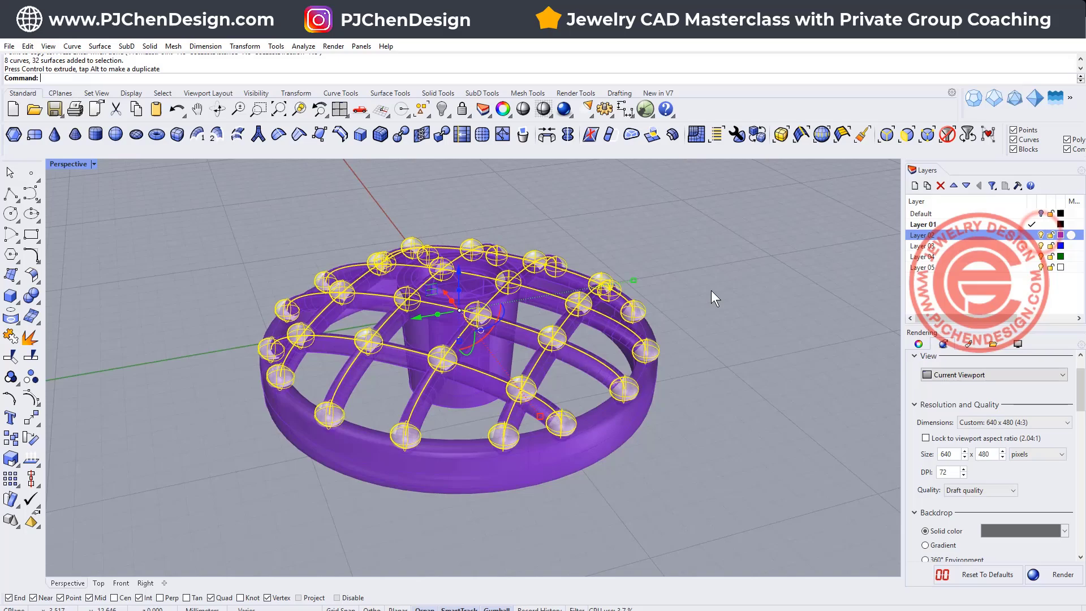
pyautogui.click(720, 284)
# - Delete one of the four spheres that cut into the bezel around the gem
pyautogui.moveTo(605, 269); pyautogui.dragTo(535, 293, button='right')
pyautogui.scroll(5, 522, 338)
pyautogui.scroll(4, 522, 338)
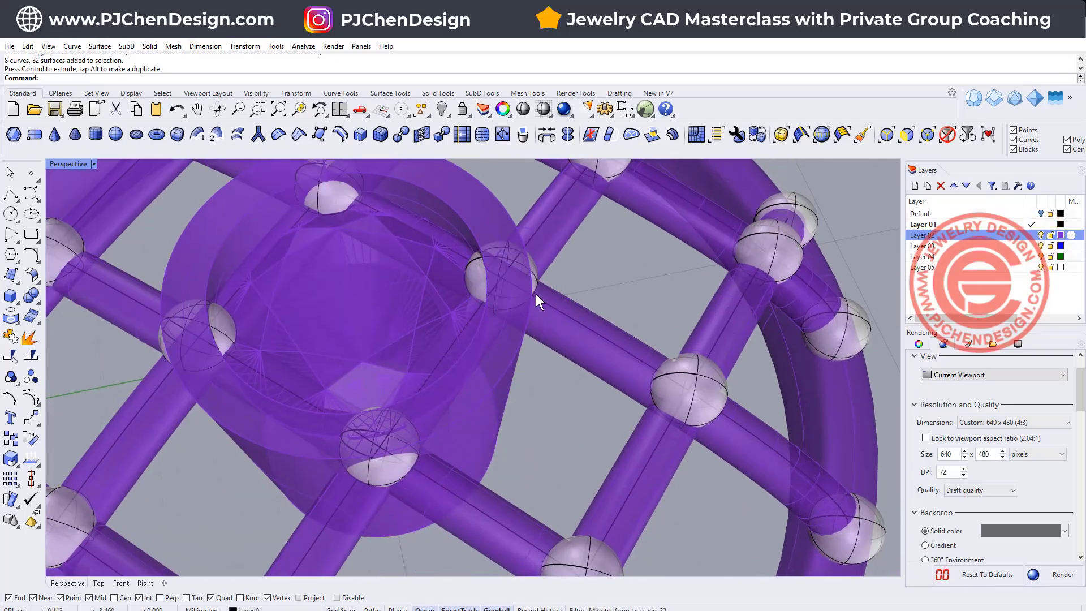
pyautogui.click(532, 276)
pyautogui.click(569, 305)
pyautogui.press('Delete')
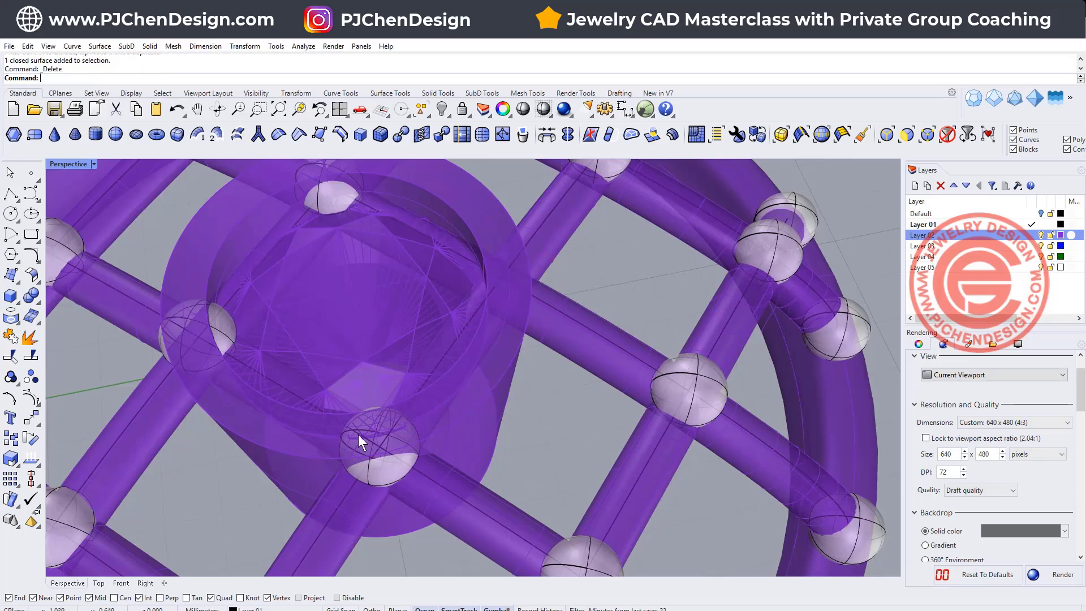
# - Lock Layer 02 and delete the remaining three spheres that cut into the bezel
pyautogui.click(389, 467)
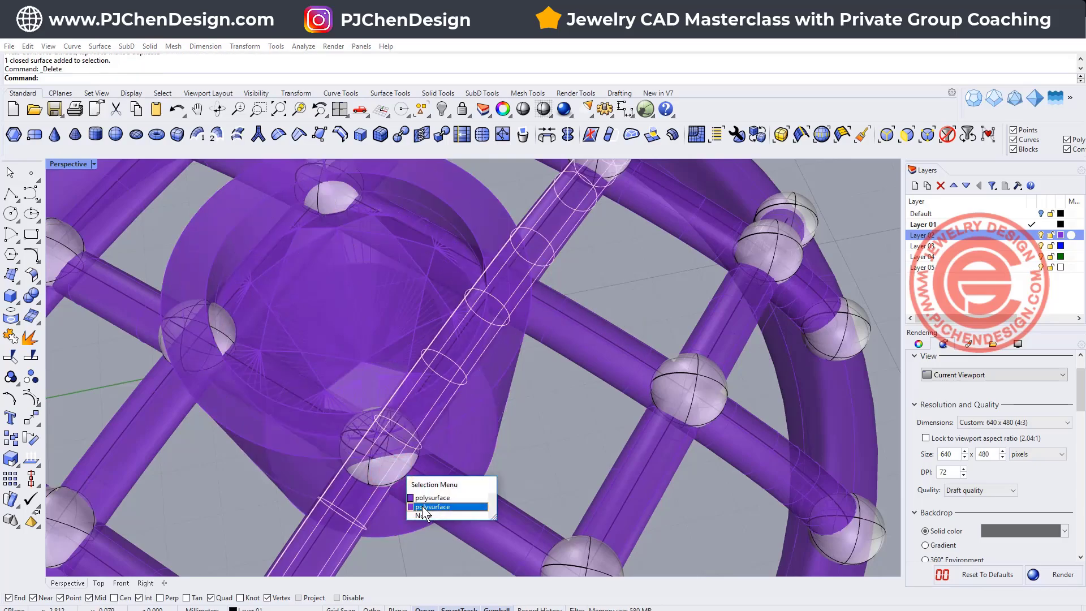
pyautogui.click(616, 280)
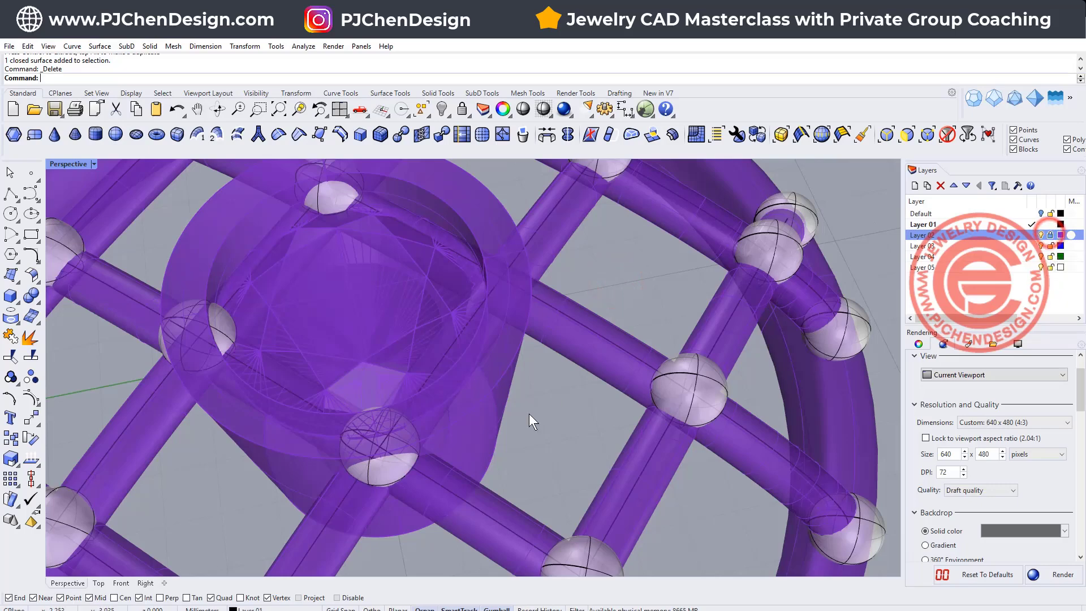
pyautogui.click(389, 469)
pyautogui.press('Delete')
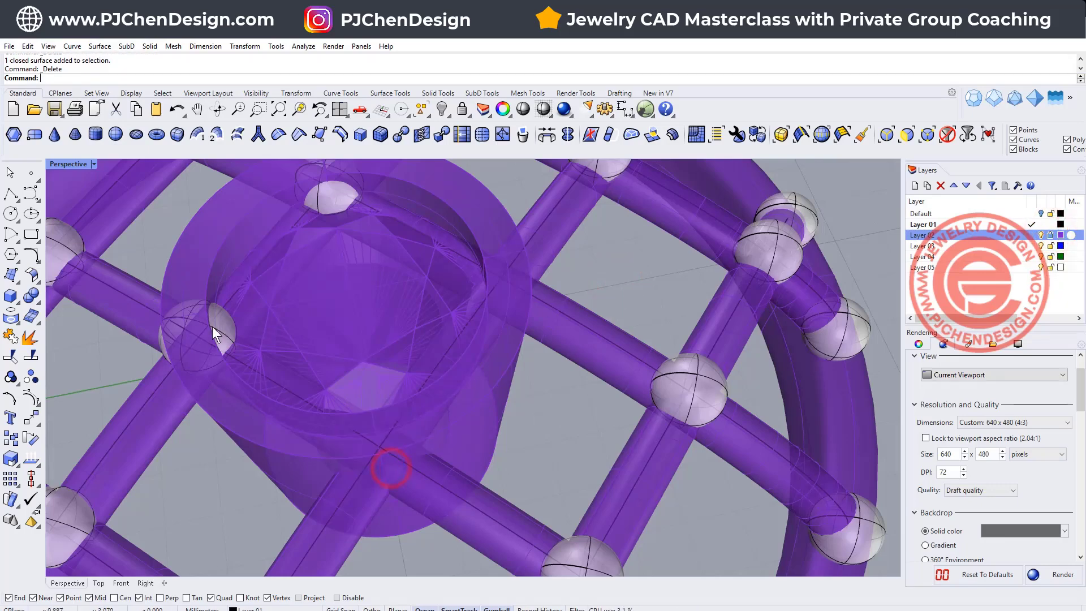
pyautogui.click(224, 320)
pyautogui.press('Delete')
pyautogui.click(341, 190)
pyautogui.click(325, 199)
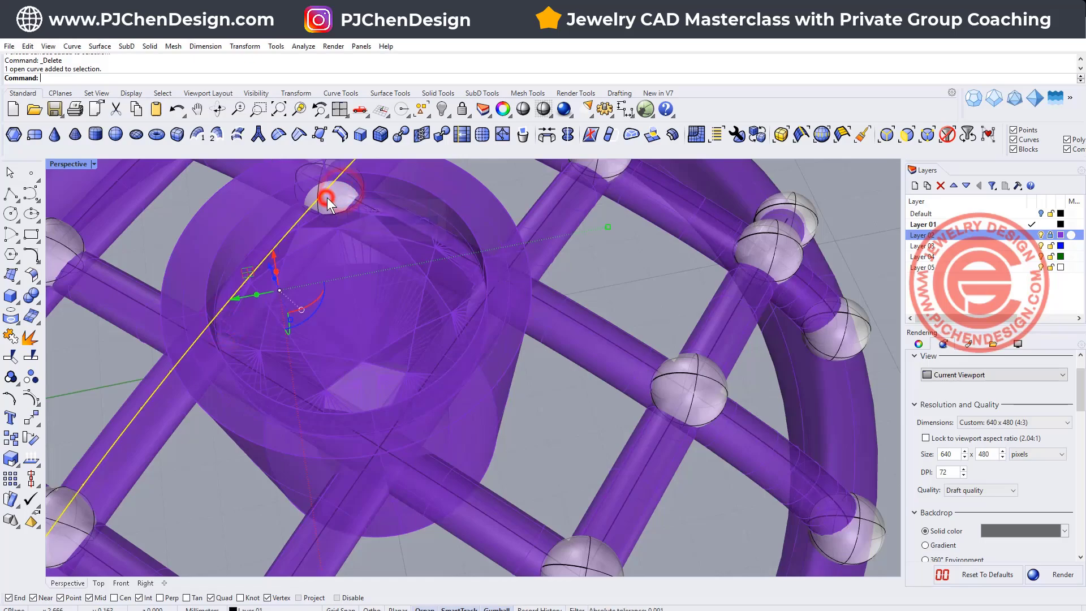
pyautogui.click(339, 200)
pyautogui.press('Delete')
# - Draw a sphere smaller than the lattice spheres, centred on the Y-axis pipe crossing at the bezel's edge in the Top view
pyautogui.scroll(-8, 344, 209)
pyautogui.moveTo(362, 226); pyautogui.dragTo(354, 314, button='right')
pyautogui.scroll(5, 432, 433)
pyautogui.moveTo(432, 433); pyautogui.dragTo(467, 415, button='right')
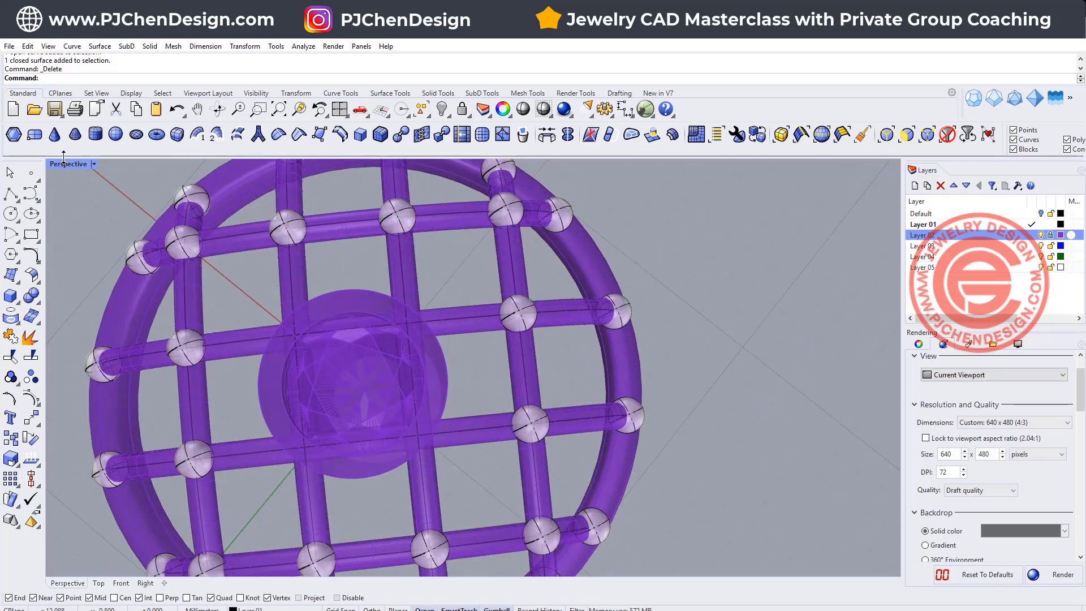
pyautogui.doubleClick(62, 162)
pyautogui.scroll(5, 377, 308)
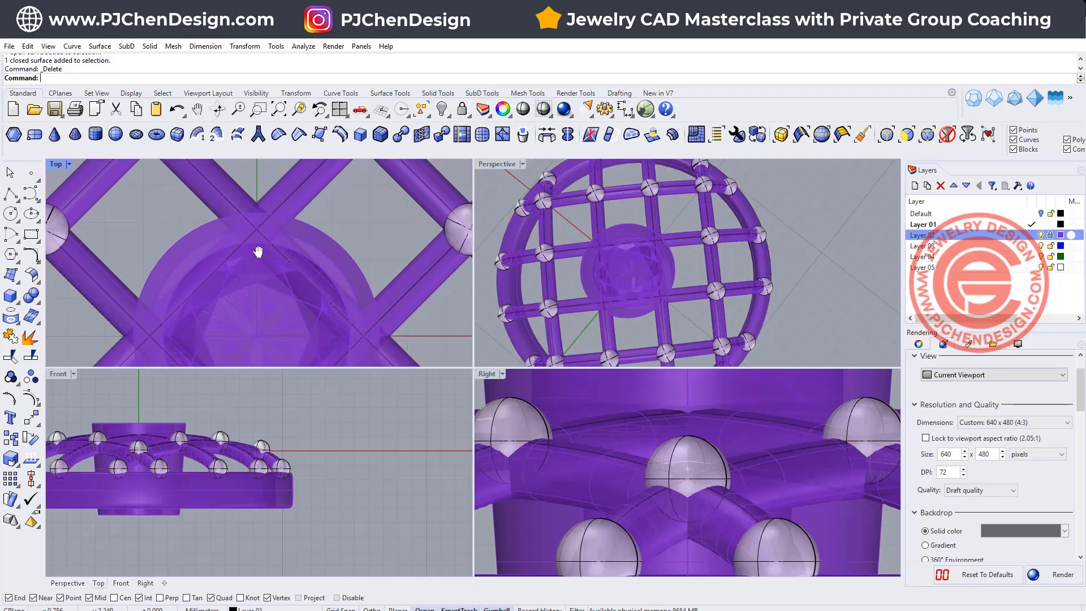
pyautogui.scroll(3, 622, 254)
pyautogui.scroll(2, 227, 218)
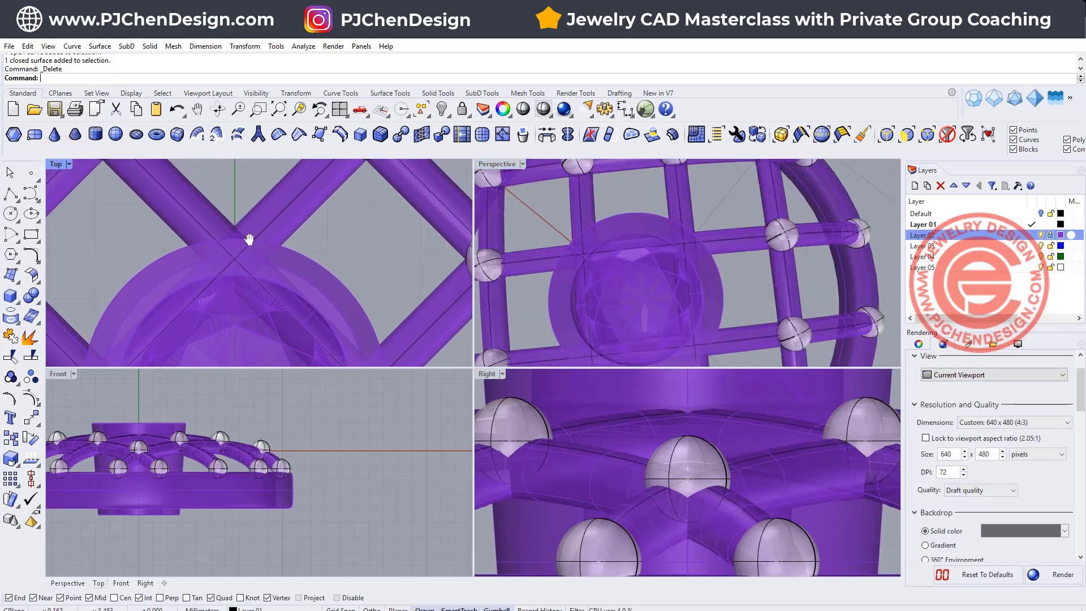
pyautogui.click(11, 300)
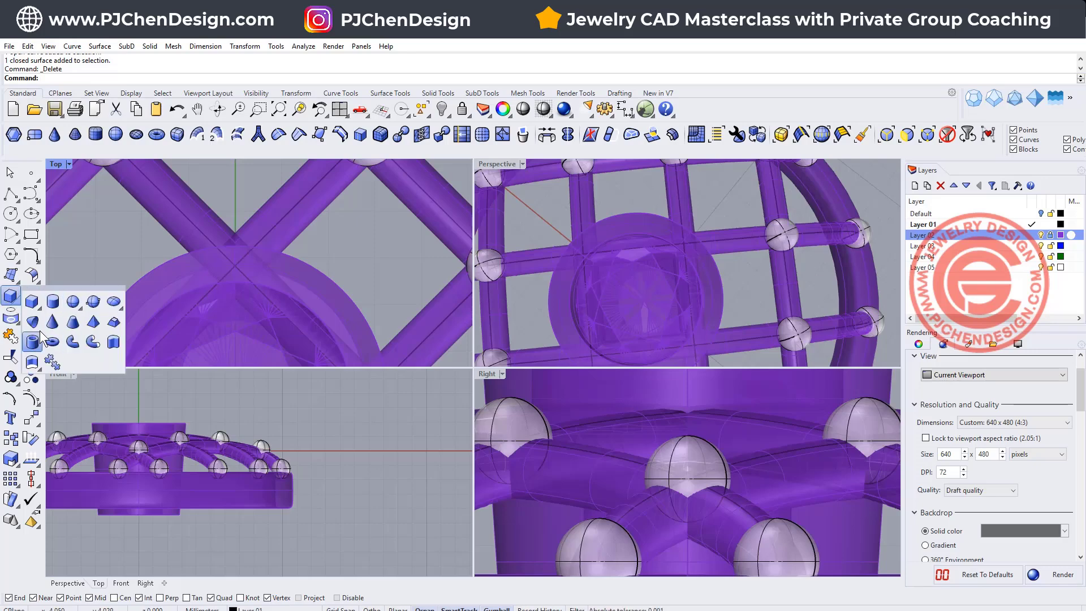
pyautogui.click(72, 300)
pyautogui.scroll(2, 234, 273)
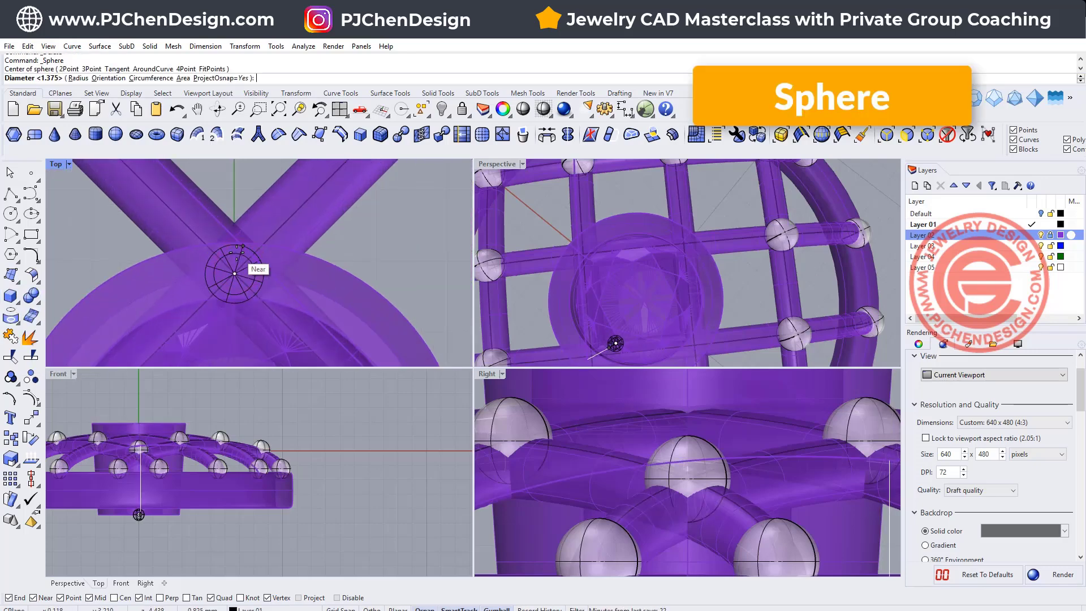
pyautogui.press('shift')
pyautogui.click(234, 243)
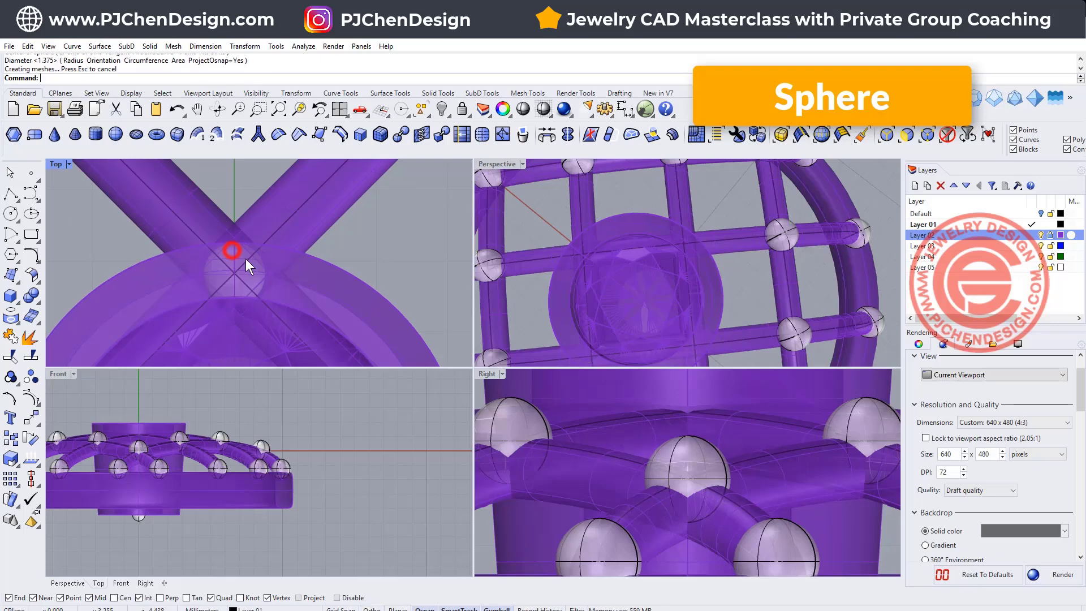
# - Move the small sphere outward along Y to the bezel's outer edge and raise it in Z to just below the bezel rim
pyautogui.click(260, 263)
pyautogui.moveTo(235, 230); pyautogui.dragTo(238, 182)
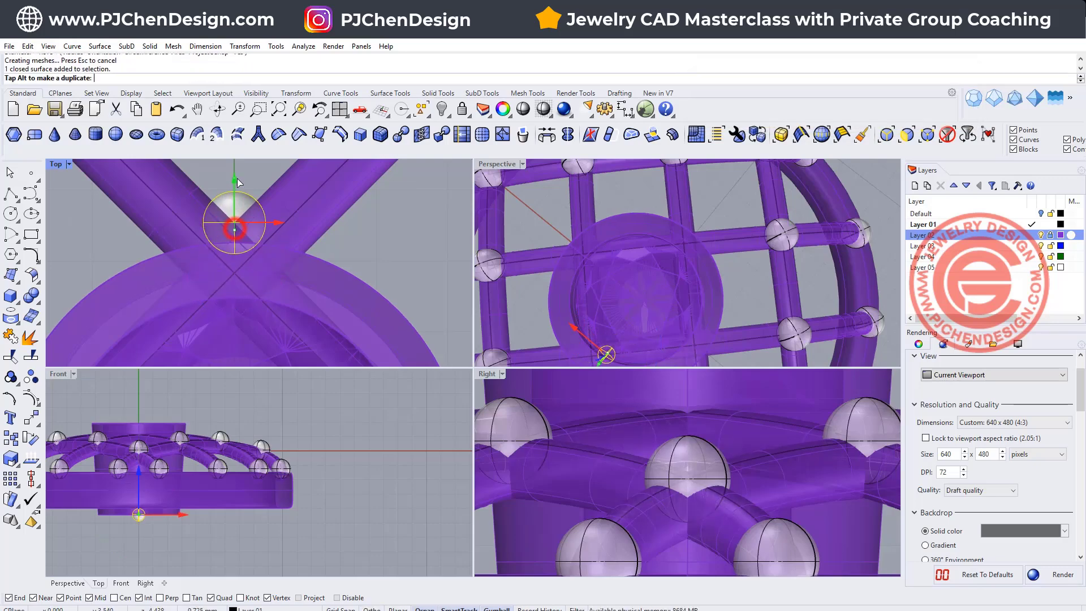
pyautogui.scroll(-5, 696, 321)
pyautogui.moveTo(696, 322); pyautogui.dragTo(686, 201, button='right')
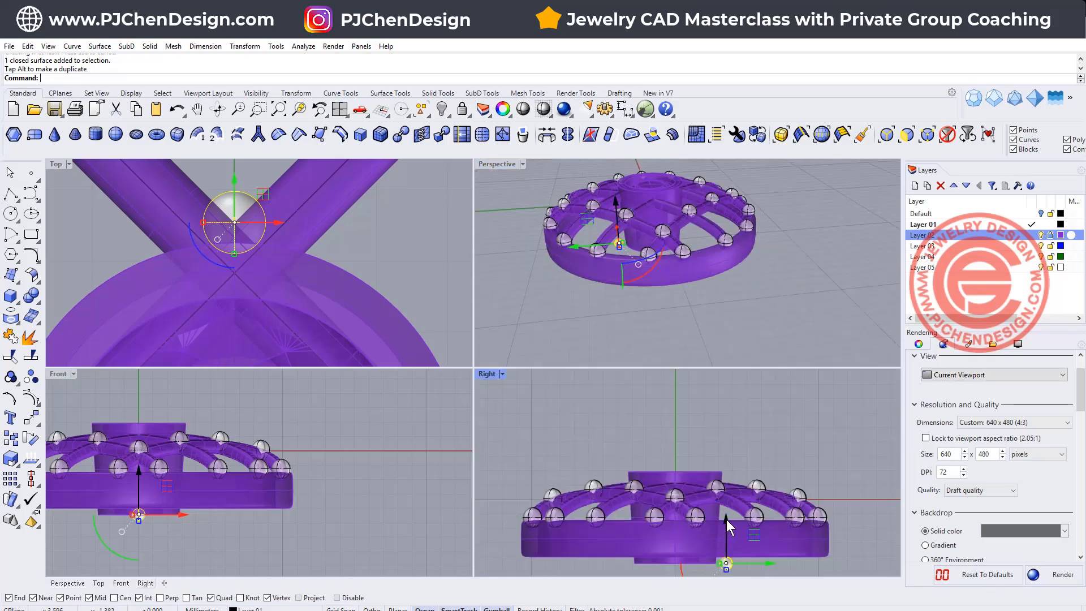
pyautogui.moveTo(726, 520); pyautogui.dragTo(731, 443)
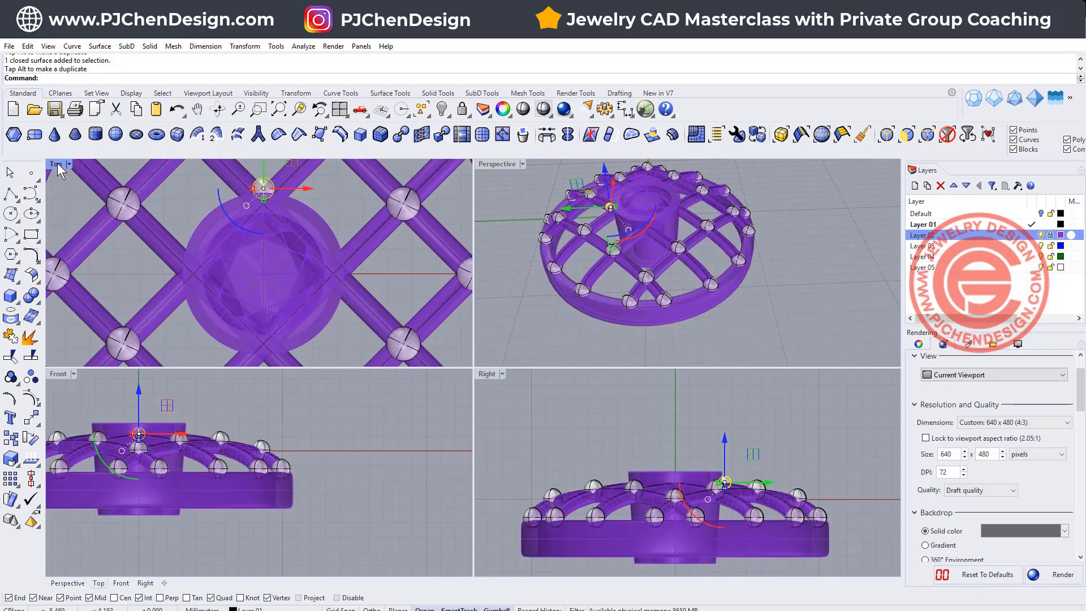
# - Polar array the small sphere around the origin with 30 items over 360 degrees to form a beaded ring around the bezel
pyautogui.doubleClick(56, 163)
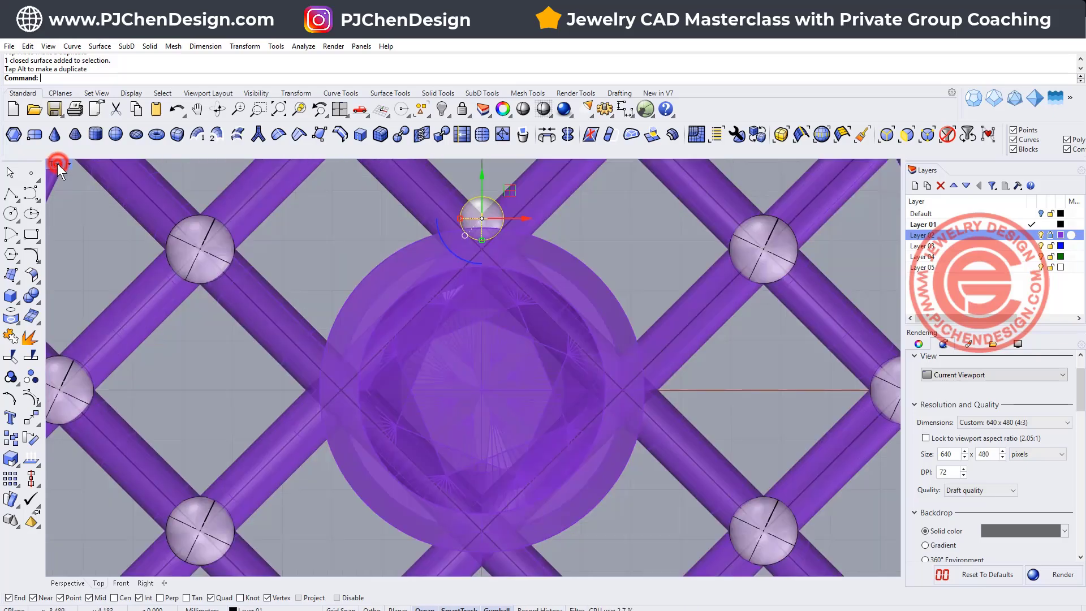
pyautogui.click(11, 480)
pyautogui.click(52, 481)
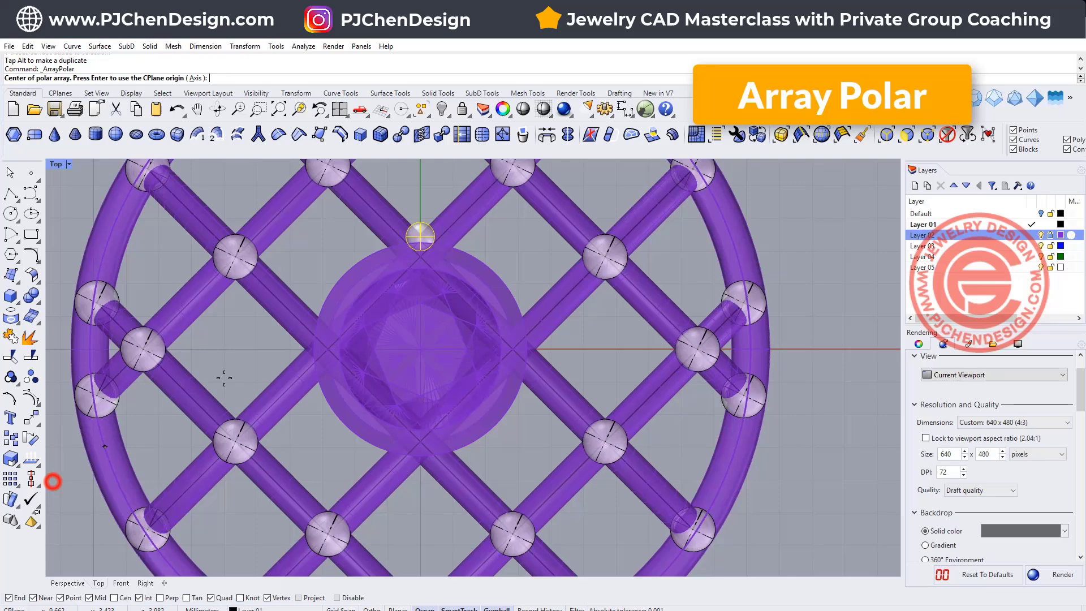
pyautogui.write('0')
pyautogui.press('Return')
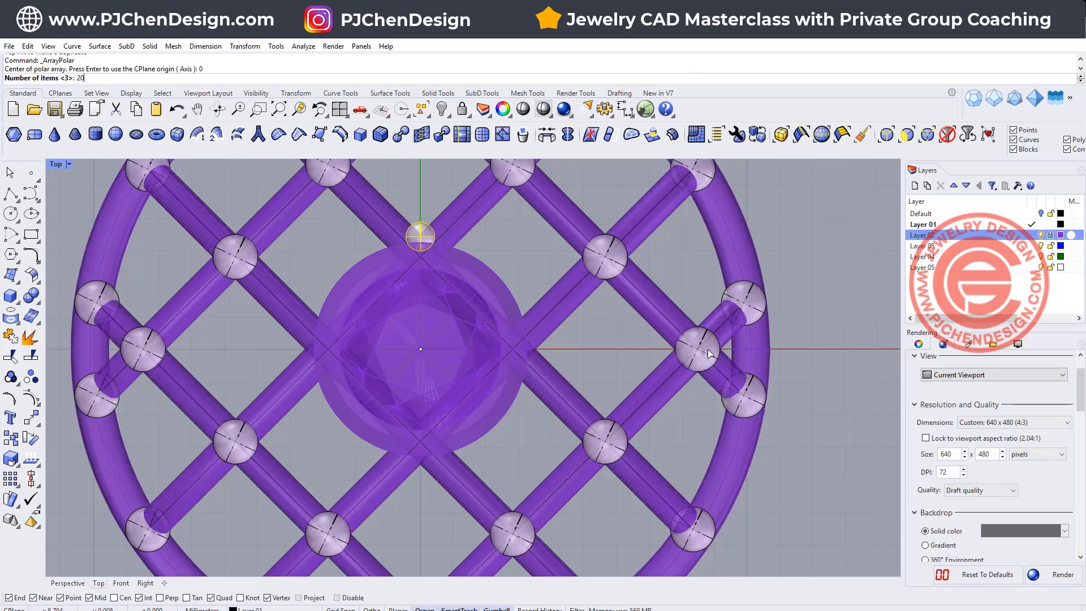
pyautogui.write('20')
pyautogui.press('Return')
pyautogui.press('Return')
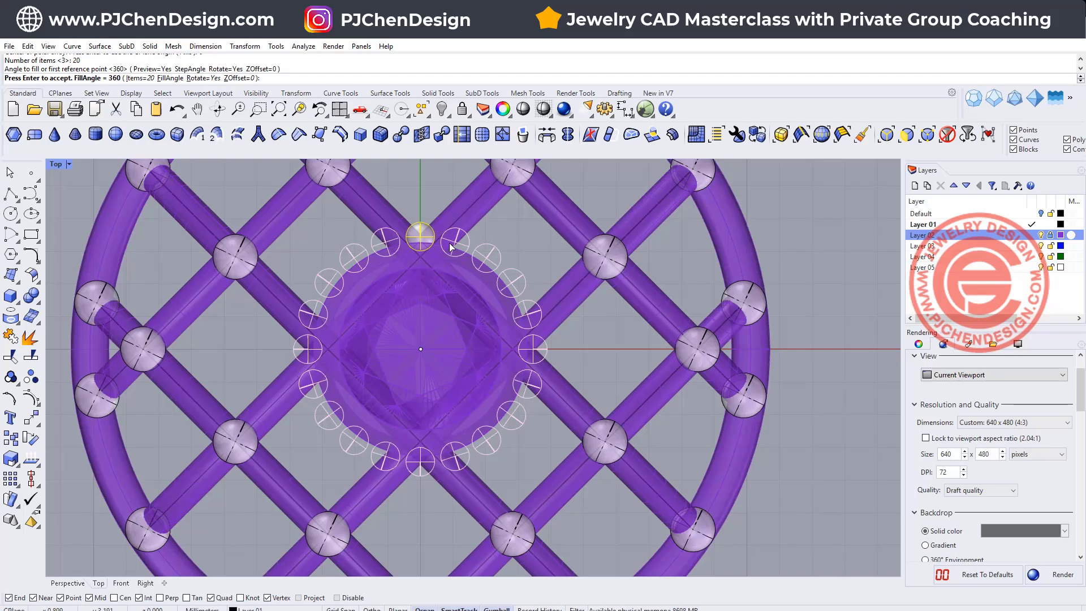
pyautogui.click(140, 79)
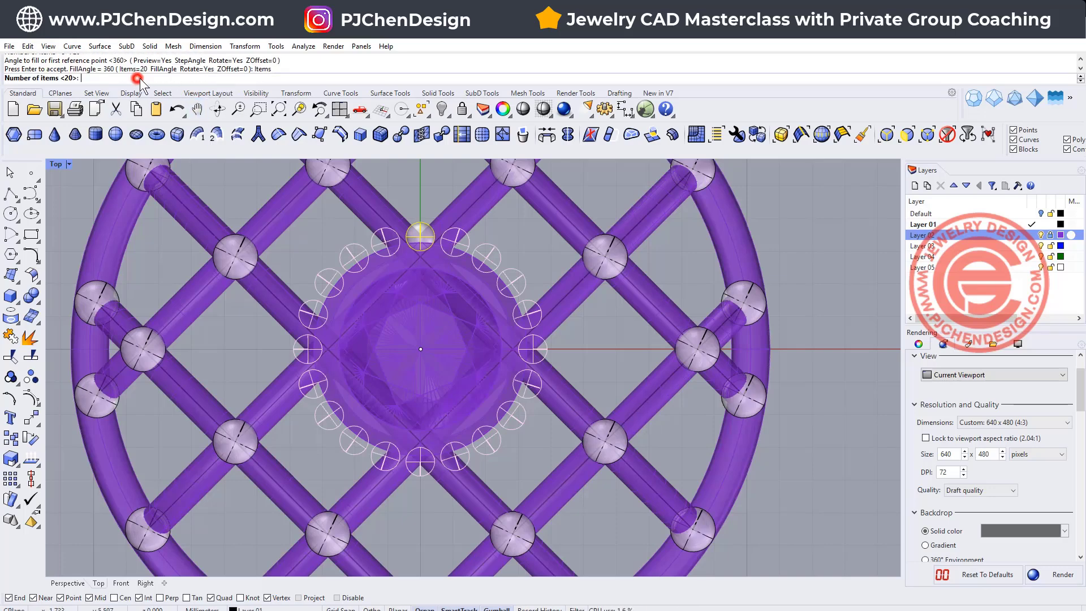
pyautogui.write('30')
pyautogui.press('Return')
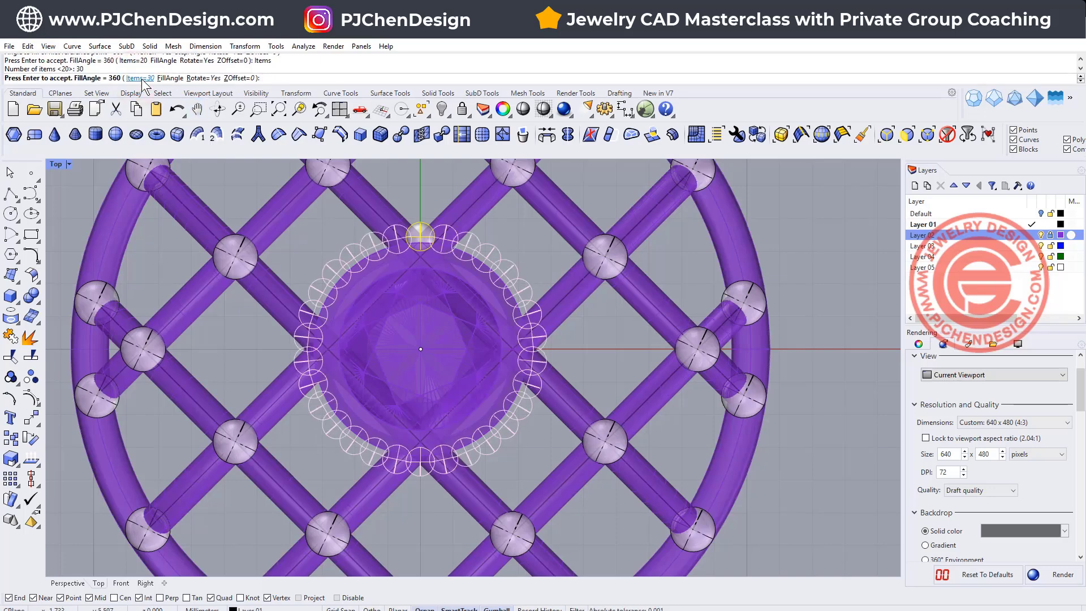
pyautogui.press('Return')
# - Examine the beaded ring around the bezel and the spheres along the outer base ring in the Top view
pyautogui.scroll(-3, 534, 252)
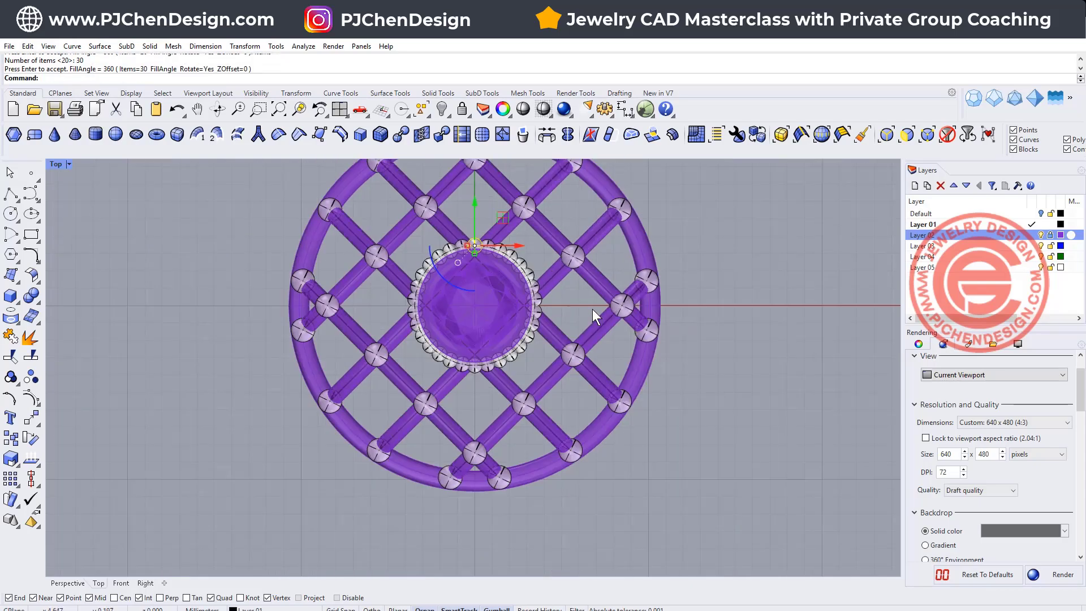
pyautogui.moveTo(653, 290); pyautogui.dragTo(666, 317, button='right')
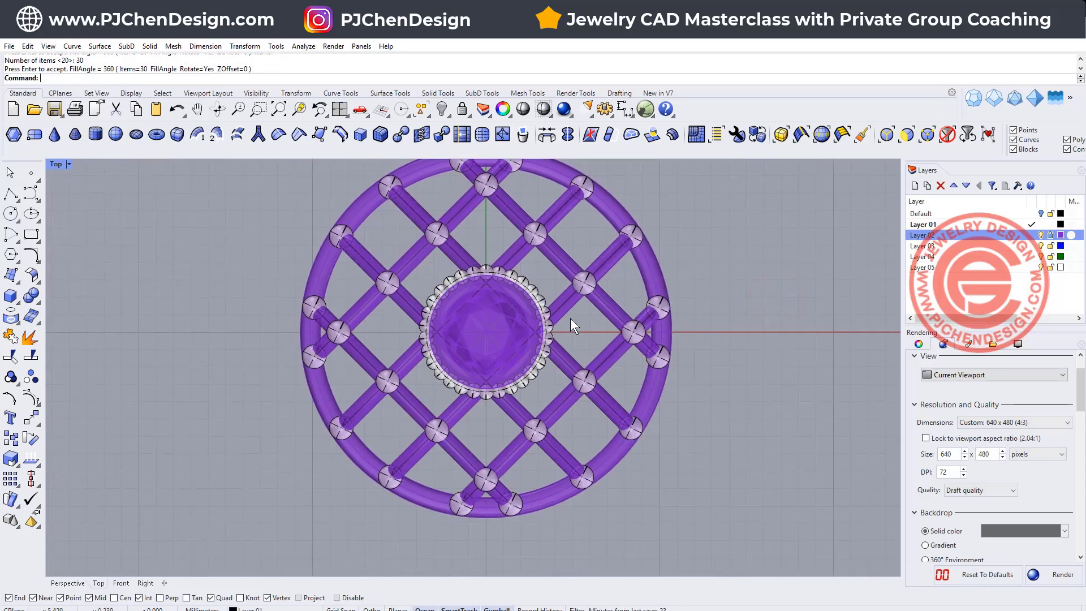
pyautogui.moveTo(570, 319); pyautogui.dragTo(510, 332, button='right')
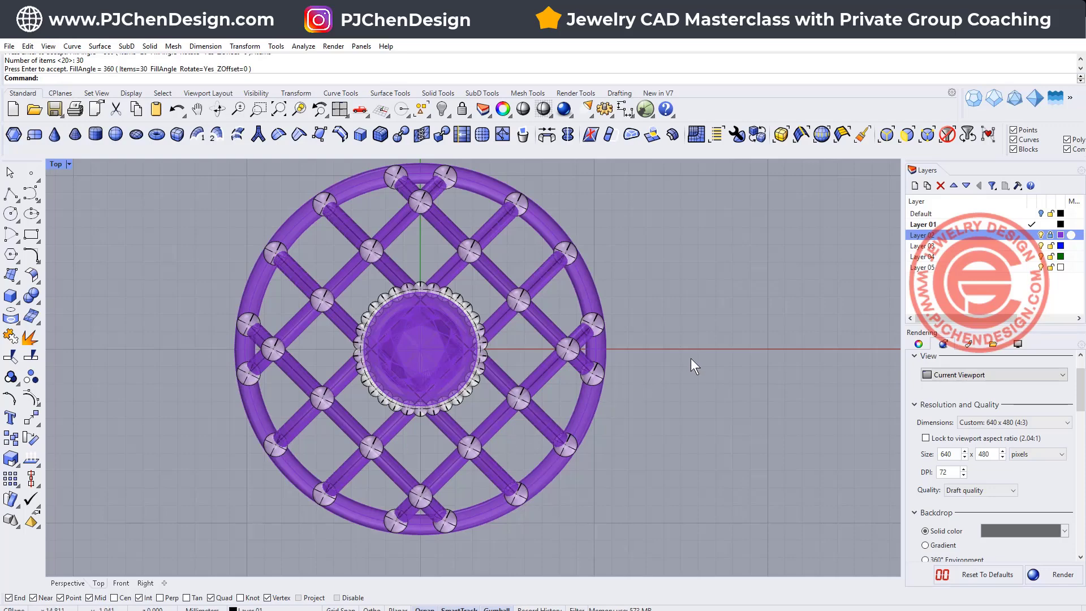
pyautogui.moveTo(690, 359); pyautogui.dragTo(687, 370, button='right')
pyautogui.scroll(6, 567, 259)
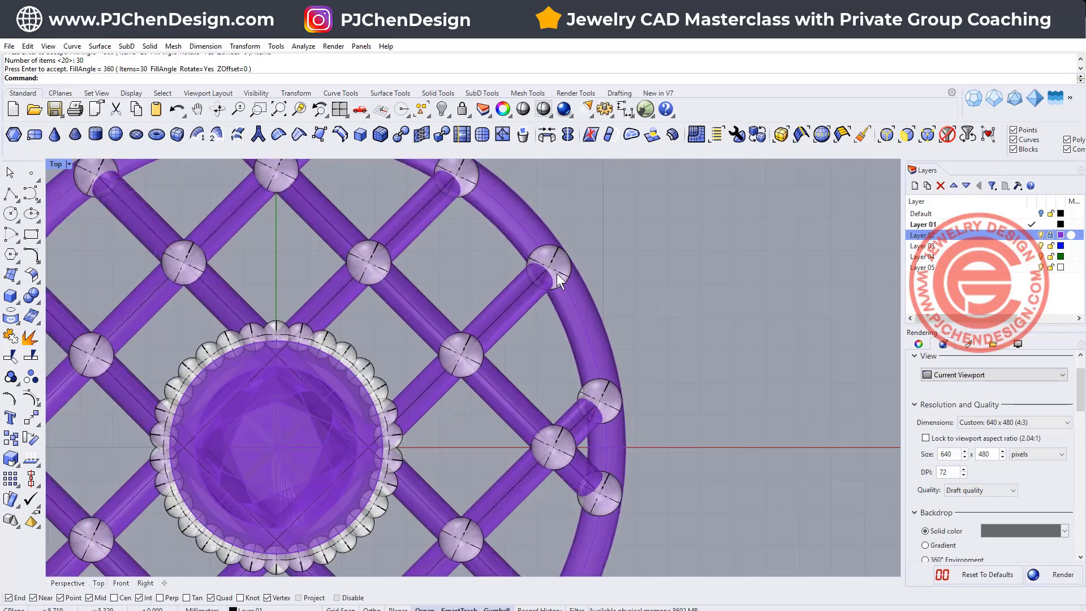
pyautogui.click(565, 262)
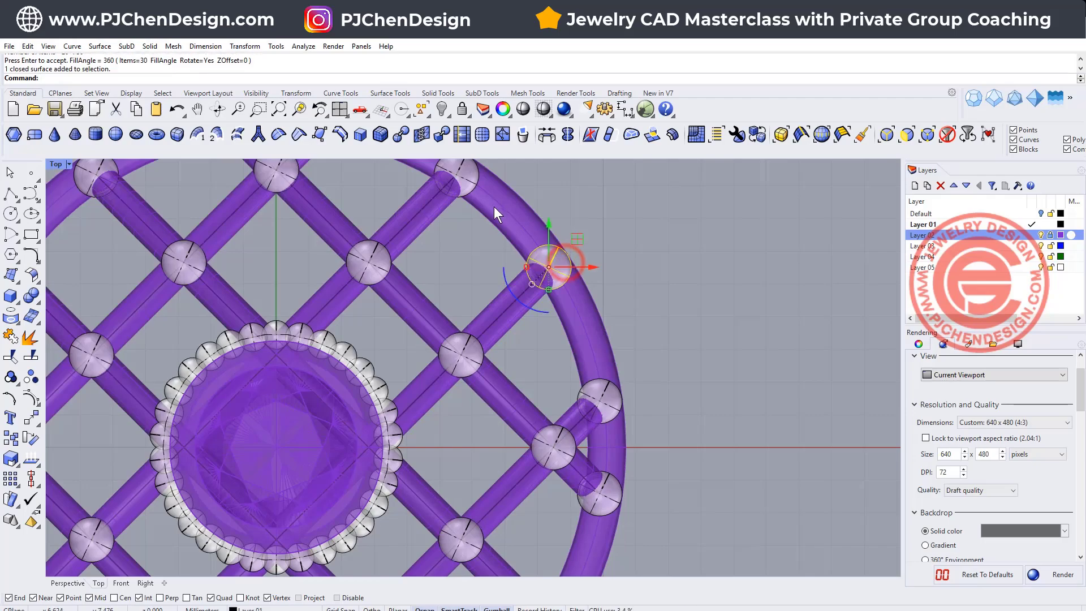
pyautogui.scroll(-5, 703, 311)
pyautogui.moveTo(701, 302); pyautogui.dragTo(638, 311, button='right')
pyautogui.click(669, 272)
pyautogui.moveTo(559, 252); pyautogui.dragTo(506, 289, button='right')
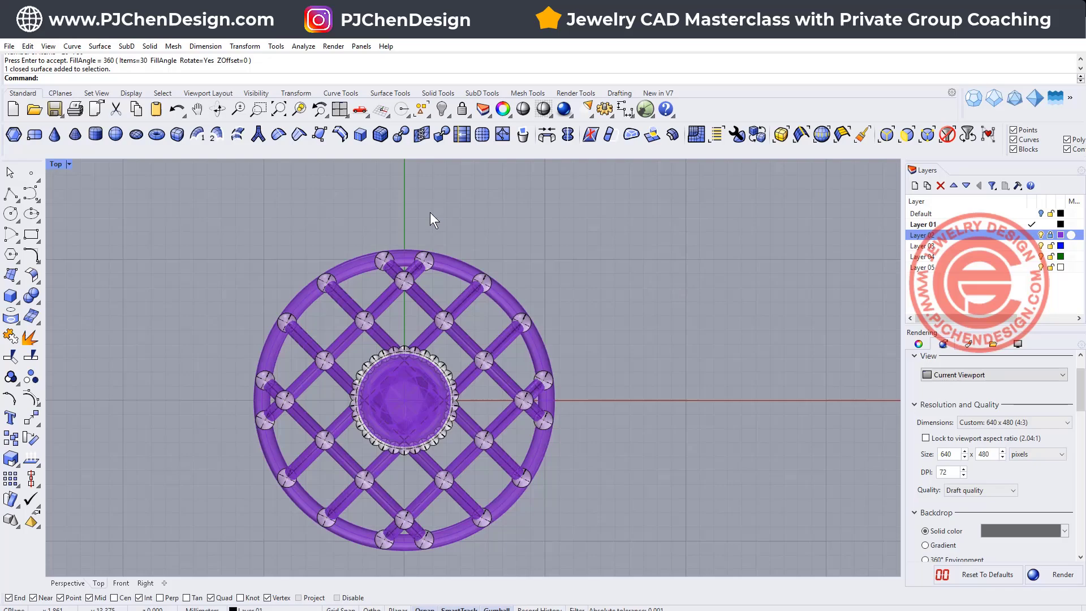
# - Show the Default layer and delete the fluted, tapered piece lying beyond the ring along the Y axis
pyautogui.scroll(-2, 430, 212)
pyautogui.scroll(2, 391, 240)
pyautogui.moveTo(410, 217); pyautogui.dragTo(379, 257, button='right')
pyautogui.scroll(2, 392, 239)
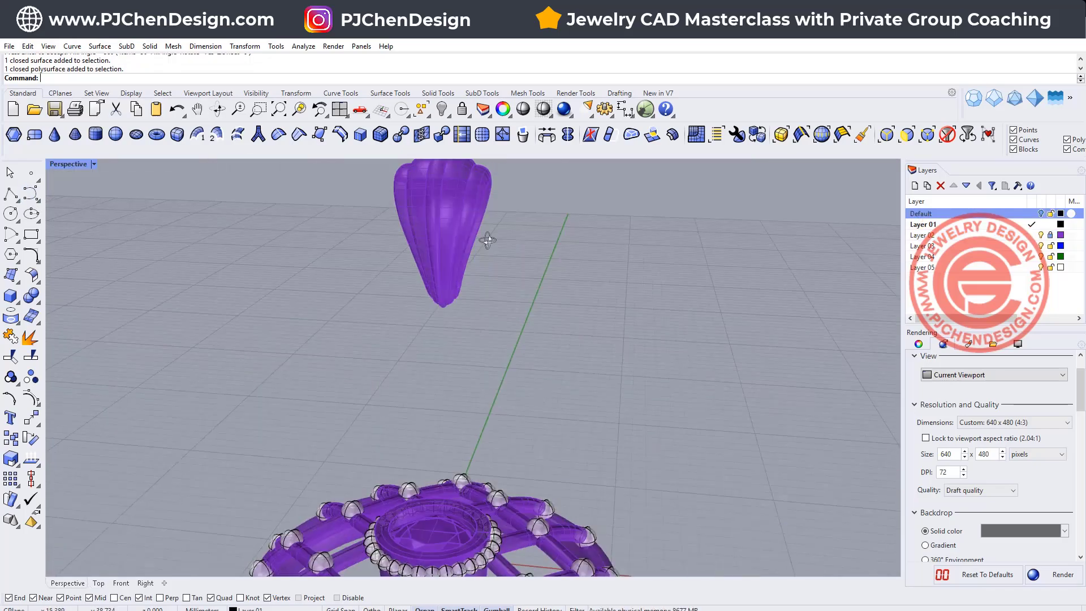
pyautogui.moveTo(484, 235); pyautogui.dragTo(526, 249, button='right')
pyautogui.scroll(3, 524, 250)
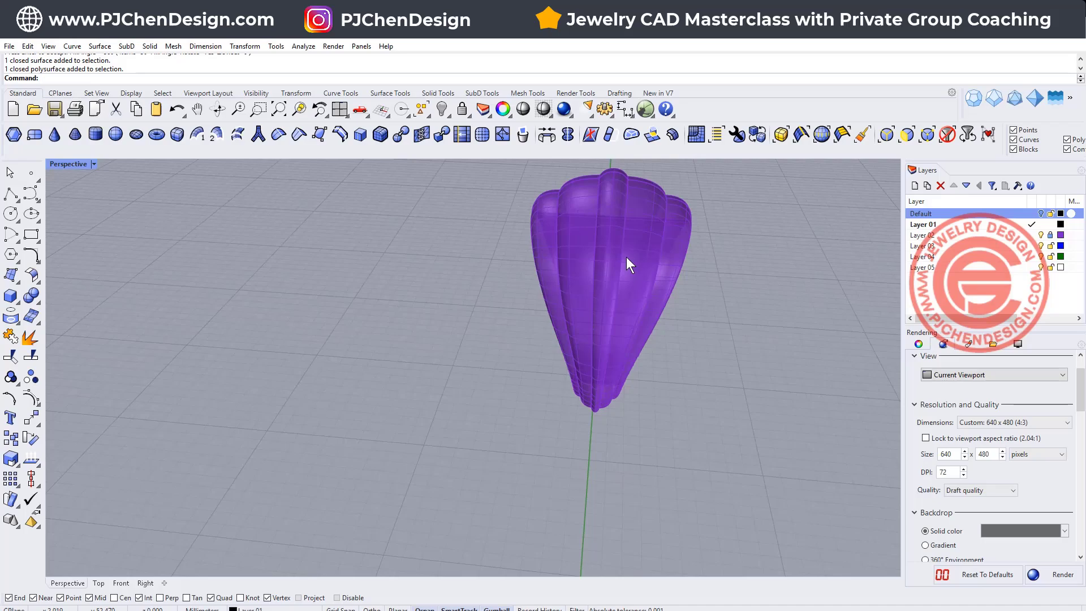
pyautogui.scroll(-2, 626, 257)
pyautogui.moveTo(632, 242)
pyautogui.mouseDown(button='right')
pyautogui.moveTo(588, 243)
pyautogui.moveTo(631, 249)
pyautogui.mouseUp(button='right')
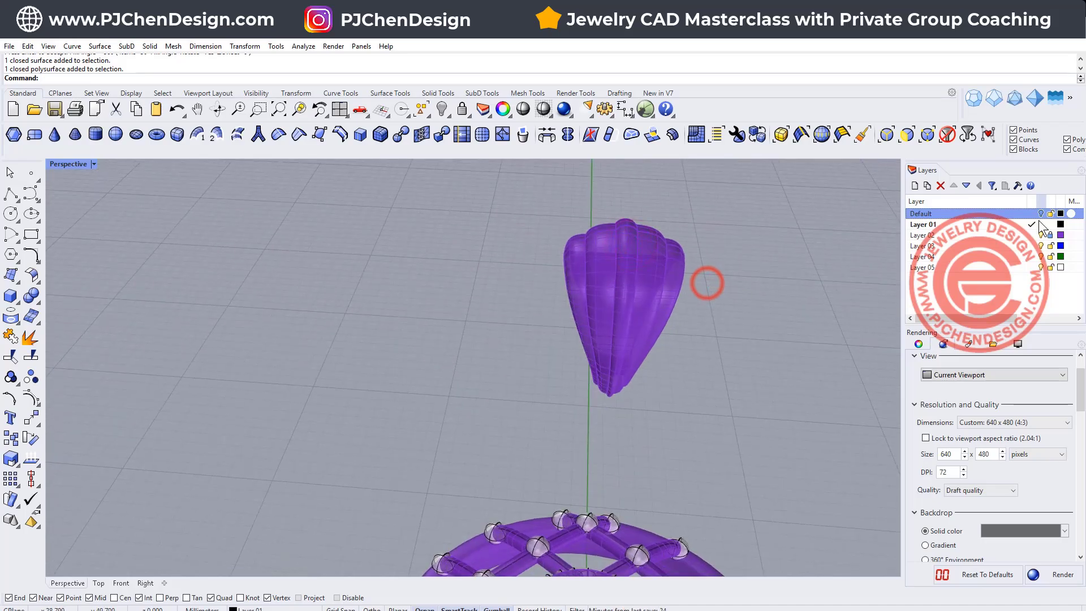
pyautogui.click(682, 280)
pyautogui.press('Delete')
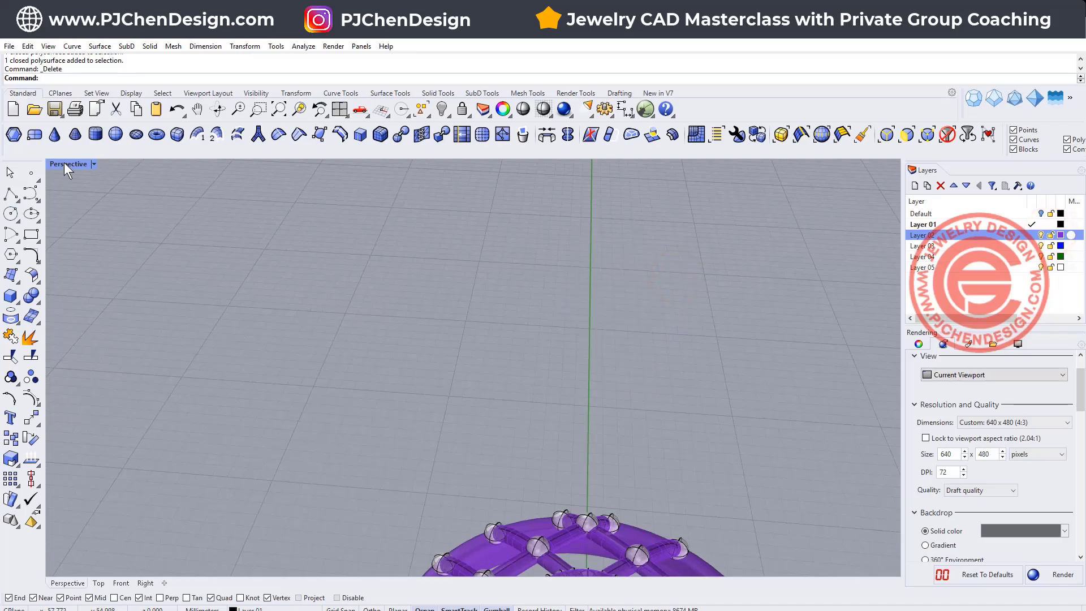
pyautogui.doubleClick(65, 163)
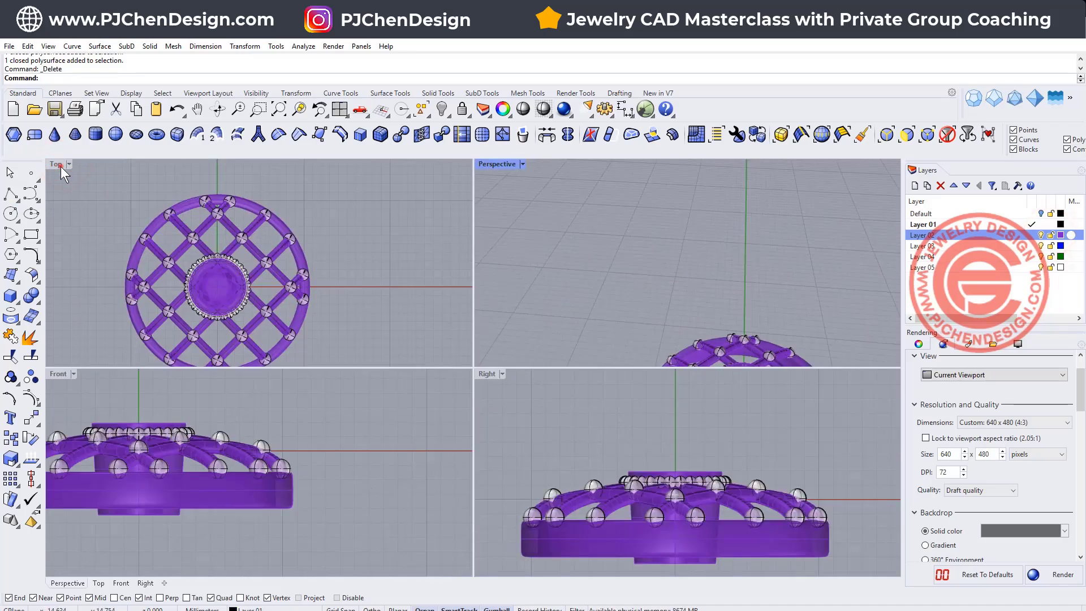
# - Draw a four-point, degree 3 control-point curve in the Top view, starting on the Y axis just beyond the ring and bending outward toward positive X
pyautogui.doubleClick(59, 166)
pyautogui.scroll(-3, 396, 312)
pyautogui.scroll(6, 401, 243)
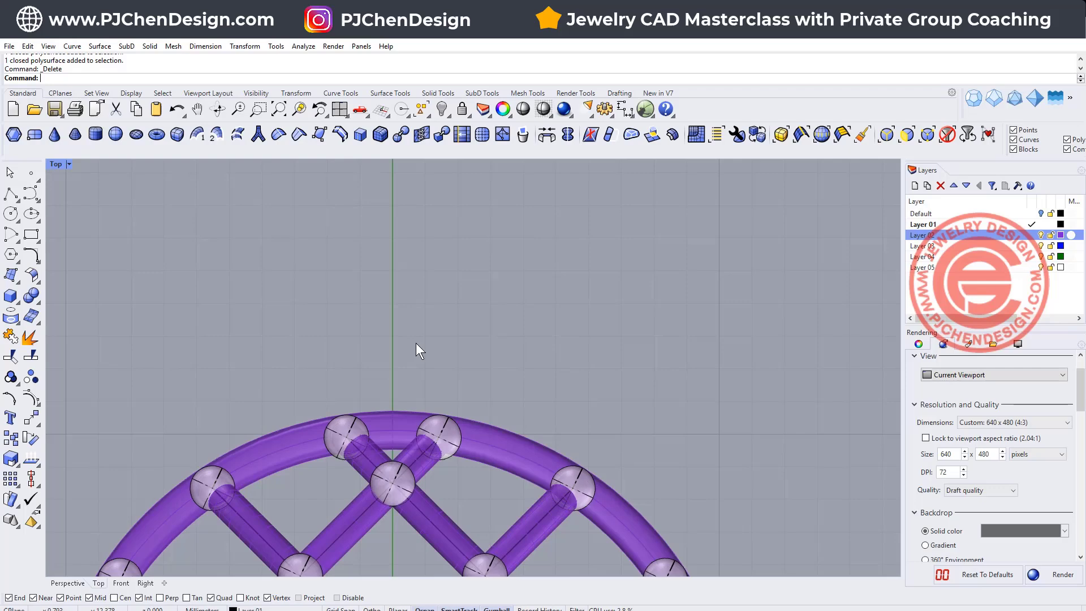
pyautogui.scroll(-10, 415, 342)
pyautogui.scroll(4, 385, 301)
pyautogui.moveTo(412, 294)
pyautogui.mouseDown(button='right')
pyautogui.moveTo(390, 312)
pyautogui.moveTo(416, 311)
pyautogui.mouseUp(button='right')
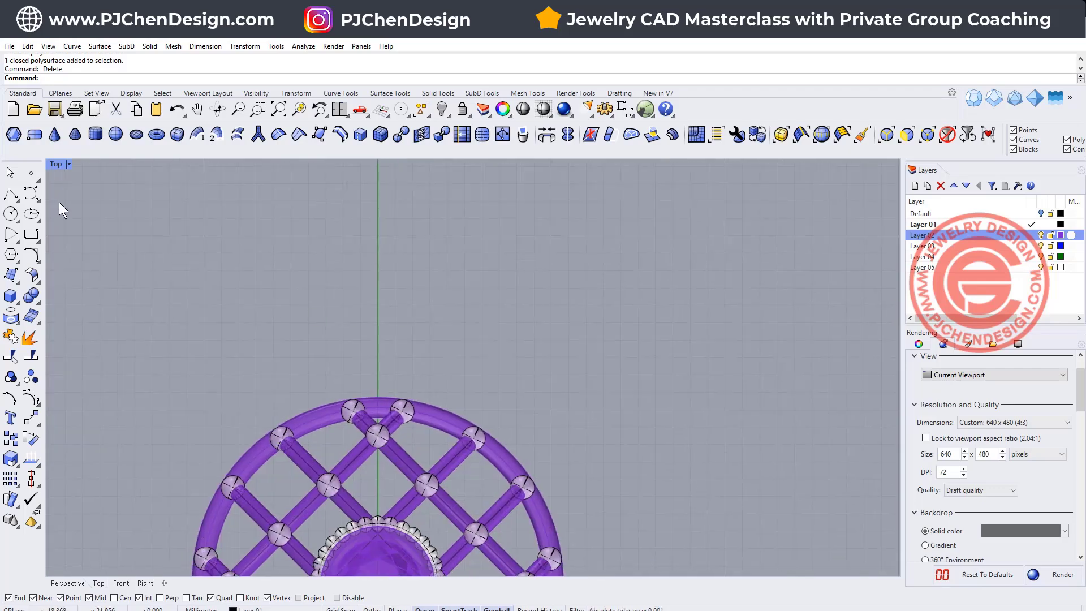
pyautogui.click(38, 198)
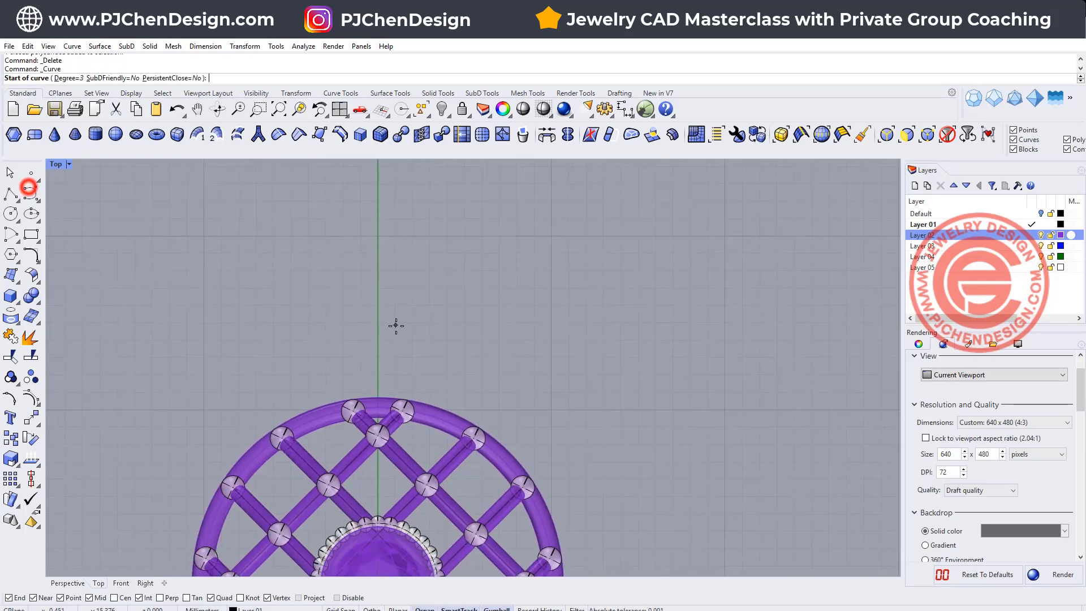
pyautogui.click(379, 369)
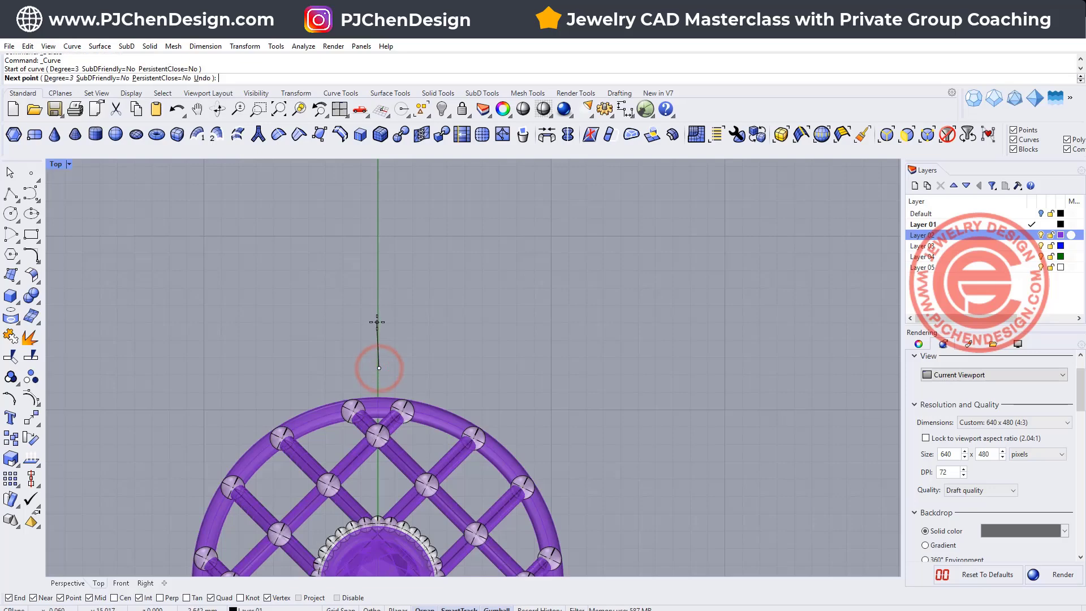
pyautogui.click(379, 320)
pyautogui.click(407, 261)
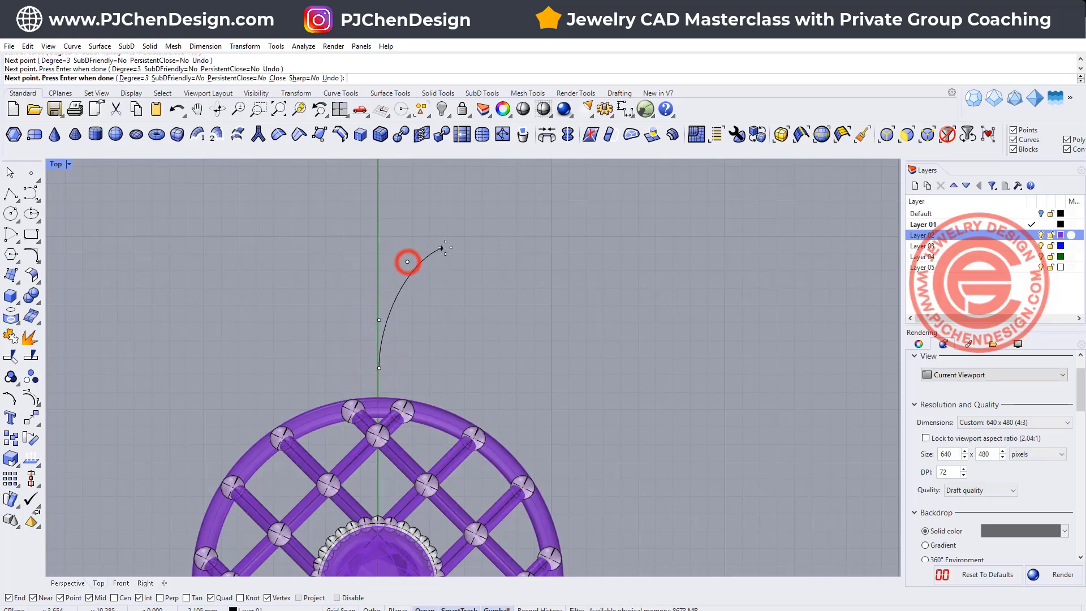
pyautogui.click(444, 224)
pyautogui.press('Return')
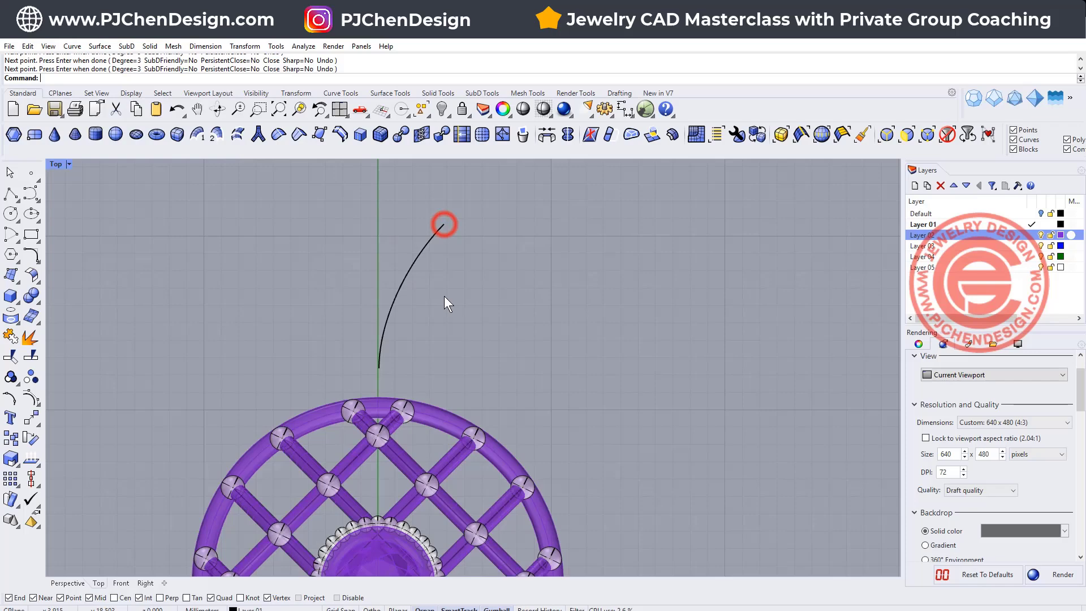
# - Draw an ellipse by diameter in the Right view, with its long axis spanning the new curve's endpoints and a height of about 4 mm
pyautogui.click(399, 293)
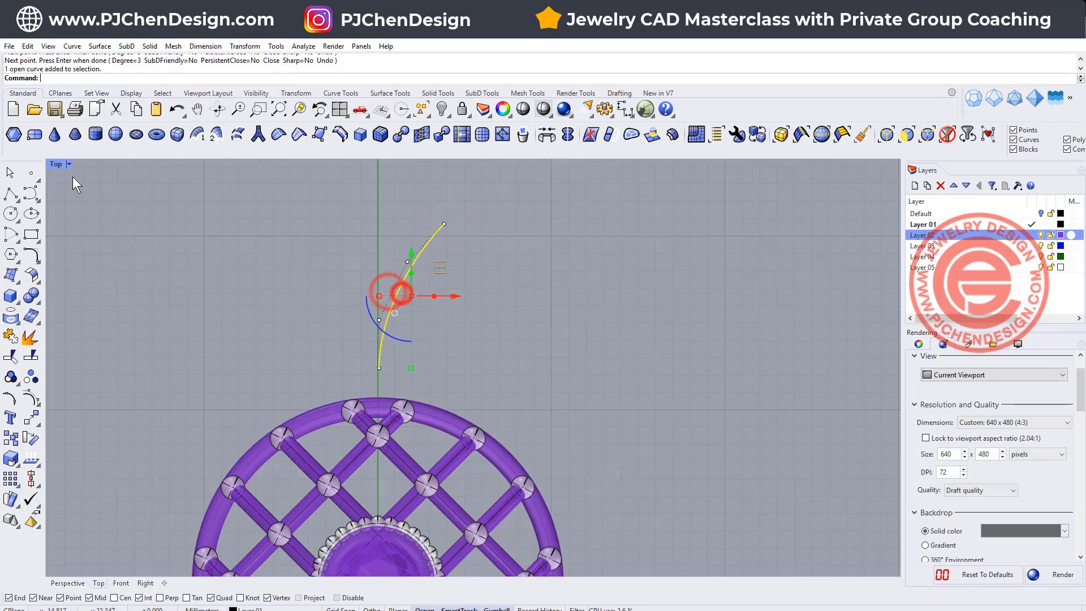
pyautogui.doubleClick(55, 164)
pyautogui.scroll(-6, 823, 498)
pyautogui.moveTo(822, 498); pyautogui.dragTo(605, 453, button='right')
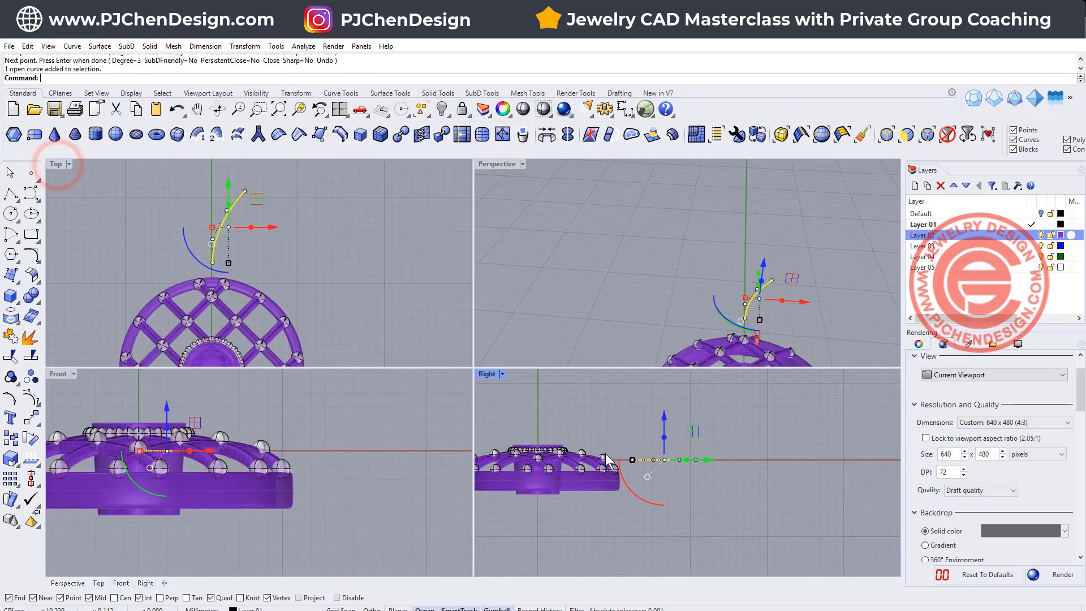
pyautogui.scroll(5, 729, 481)
pyautogui.moveTo(730, 485); pyautogui.dragTo(803, 520, button='right')
pyautogui.scroll(3, 803, 521)
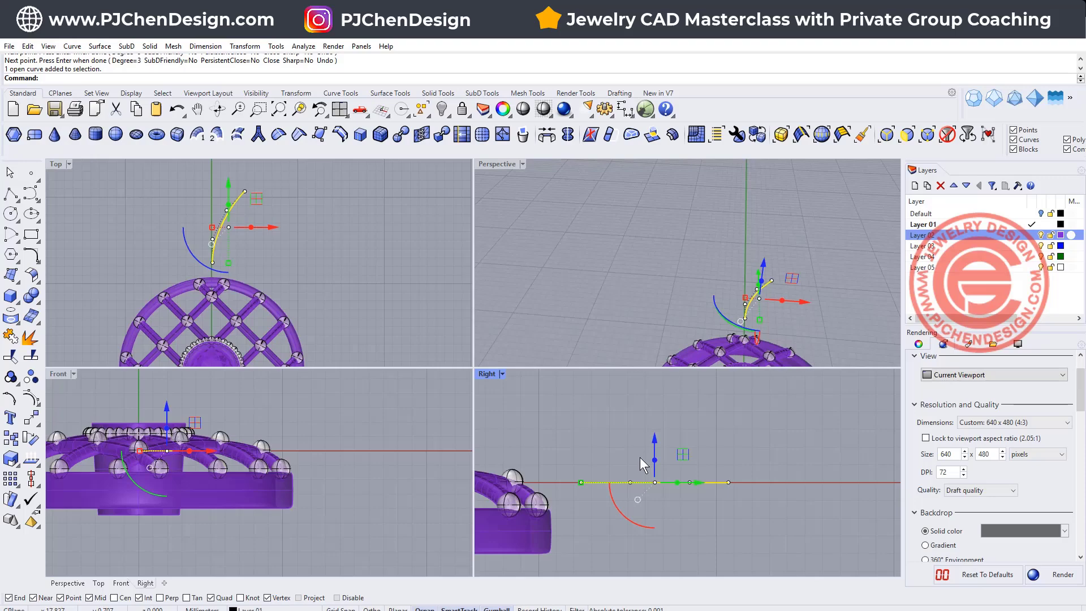
pyautogui.click(33, 217)
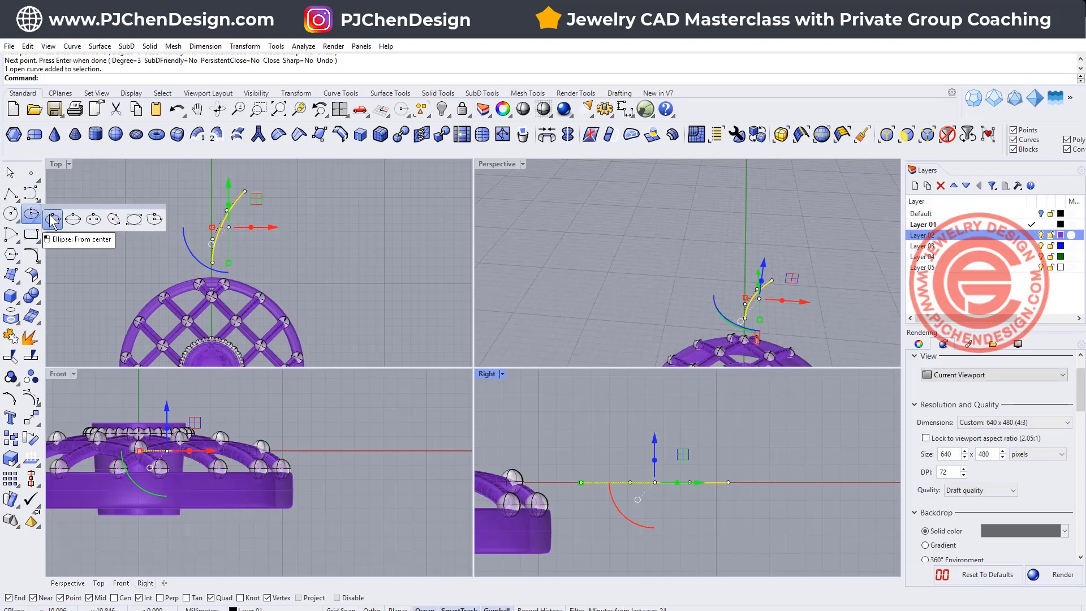
pyautogui.click(73, 217)
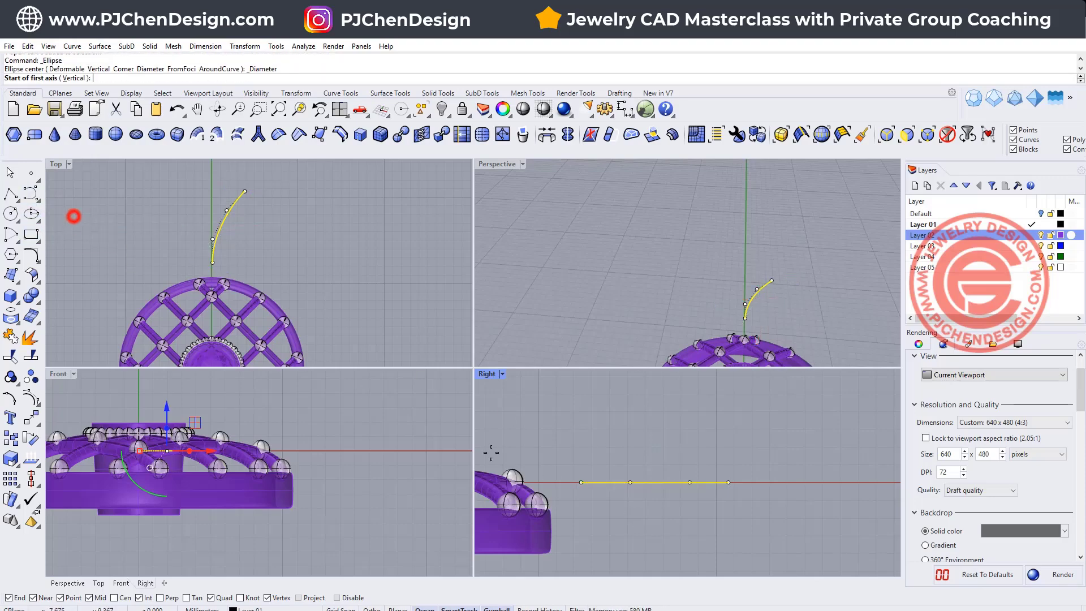
pyautogui.click(581, 482)
pyautogui.click(729, 488)
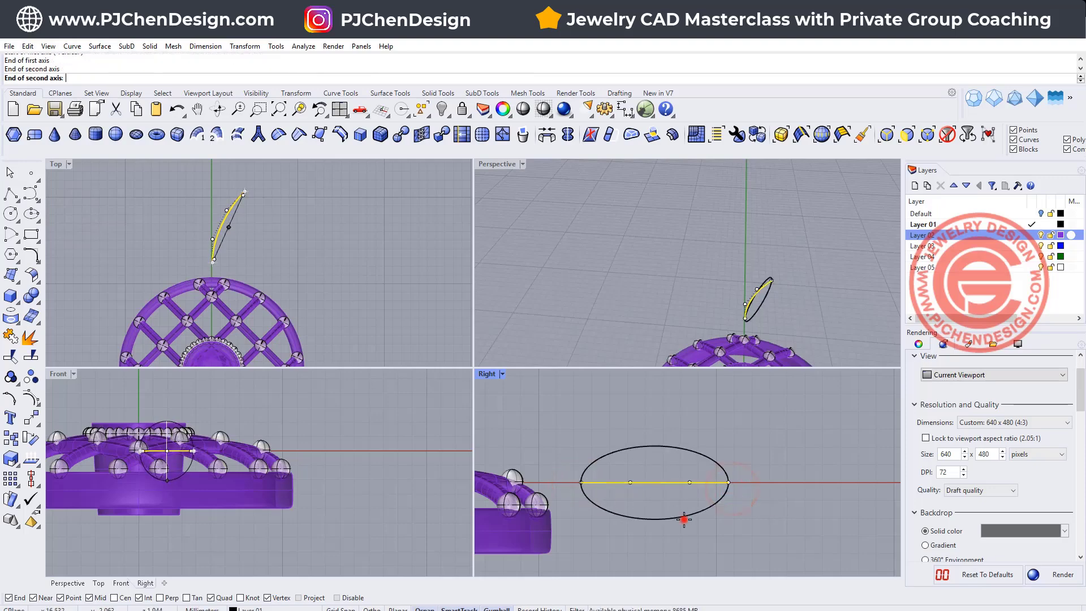
pyautogui.click(673, 518)
# - Scale the ellipse slightly shorter along its long axis so its ends lie just inside the curve's endpoints
pyautogui.scroll(3, 588, 489)
pyautogui.moveTo(570, 480); pyautogui.dragTo(579, 480)
pyautogui.click(816, 535)
# - Project the ellipse to the Right view's construction plane with ProjectToCPlane, deleting the input object
pyautogui.moveTo(680, 274); pyautogui.dragTo(698, 339, button='right')
pyautogui.scroll(2, 734, 256)
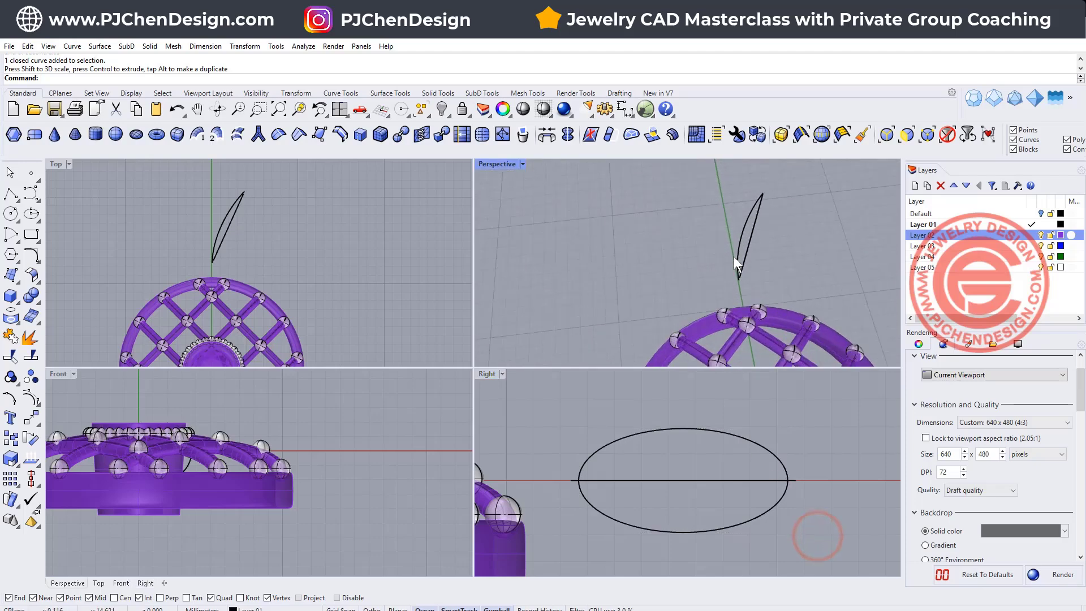
pyautogui.scroll(1, 224, 240)
pyautogui.click(771, 477)
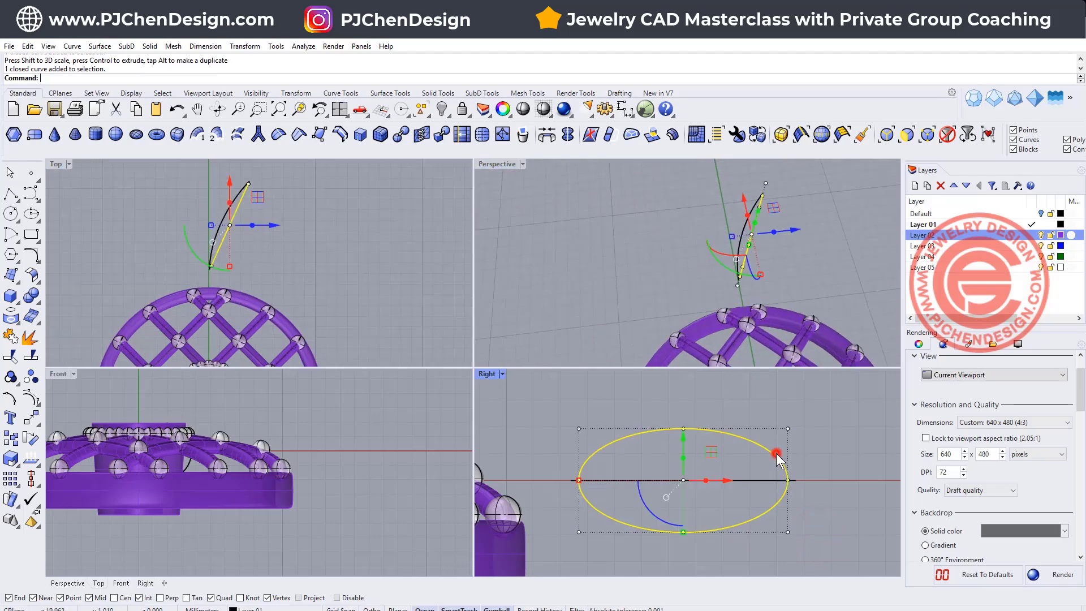
pyautogui.scroll(-4, 538, 393)
pyautogui.write('P')
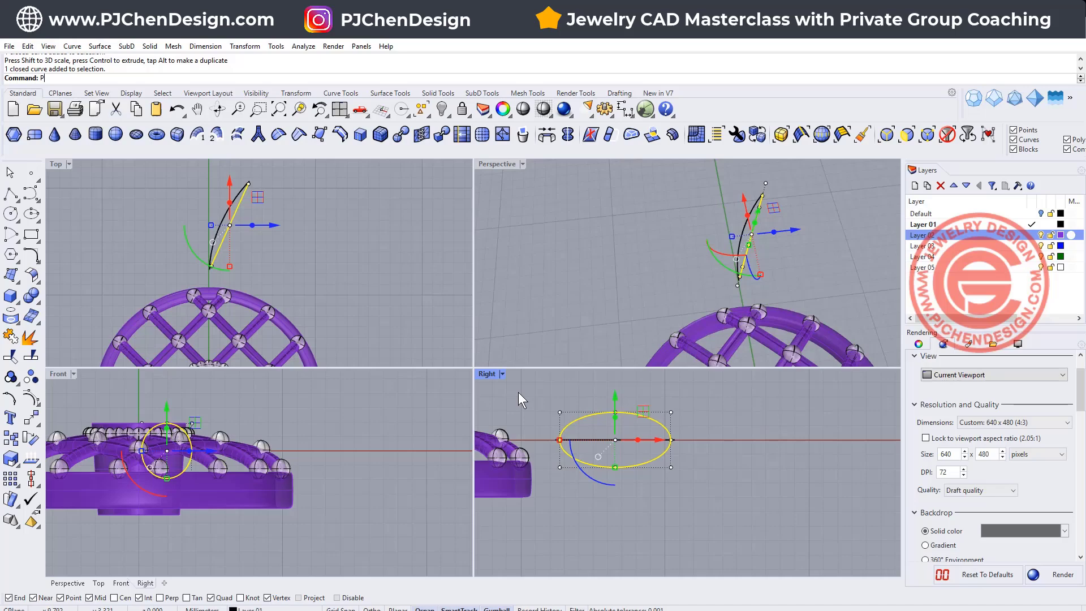
pyautogui.write('rojectToCPlane')
pyautogui.press('Return')
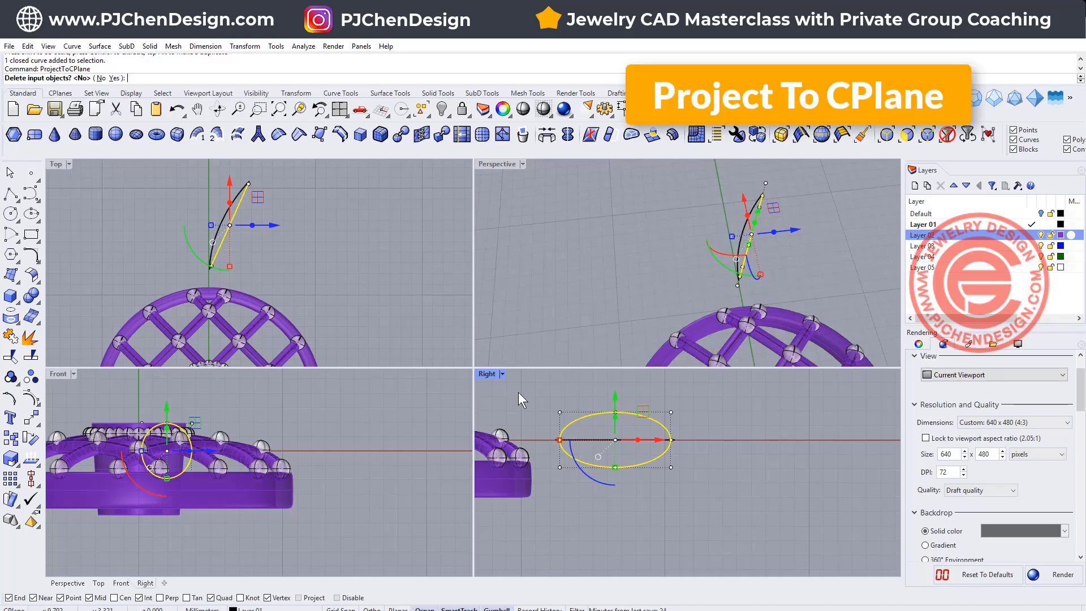
pyautogui.write('y')
pyautogui.press('Return')
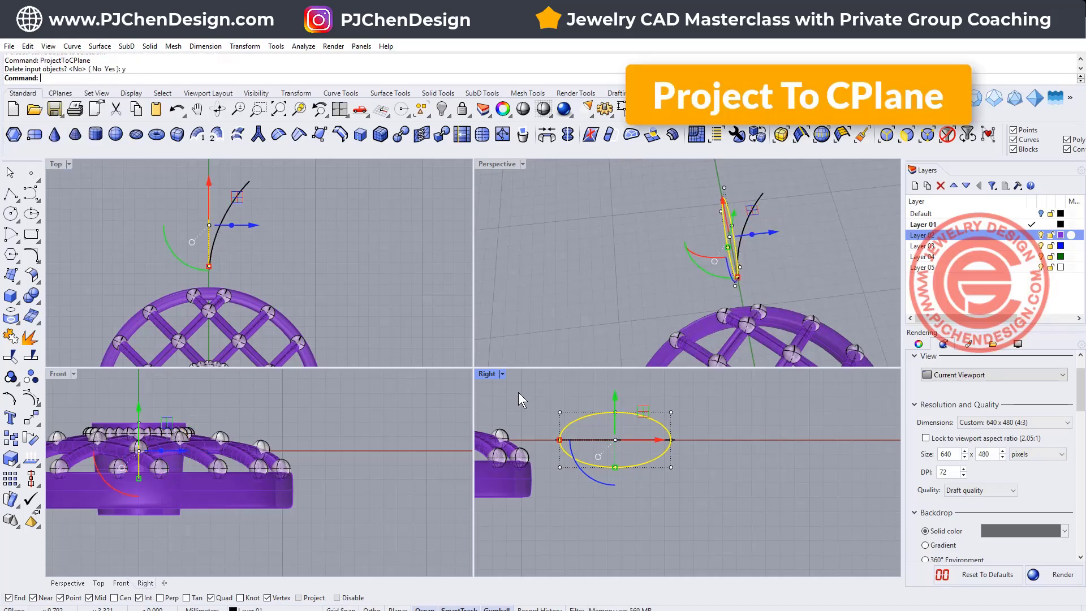
# - Rebuild the projected ellipse with 8 points and degree 3, deleting the input
pyautogui.click(635, 245)
pyautogui.moveTo(756, 201); pyautogui.dragTo(715, 249, button='right')
pyautogui.click(716, 231)
pyautogui.click(710, 230)
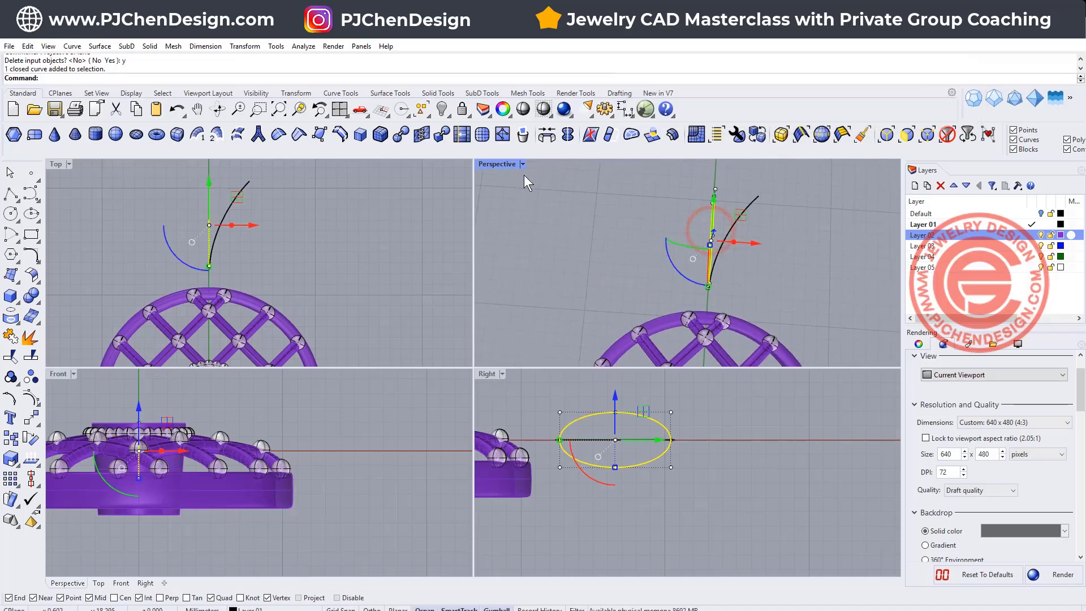
pyautogui.doubleClick(505, 163)
pyautogui.moveTo(679, 282); pyautogui.dragTo(555, 183, button='right')
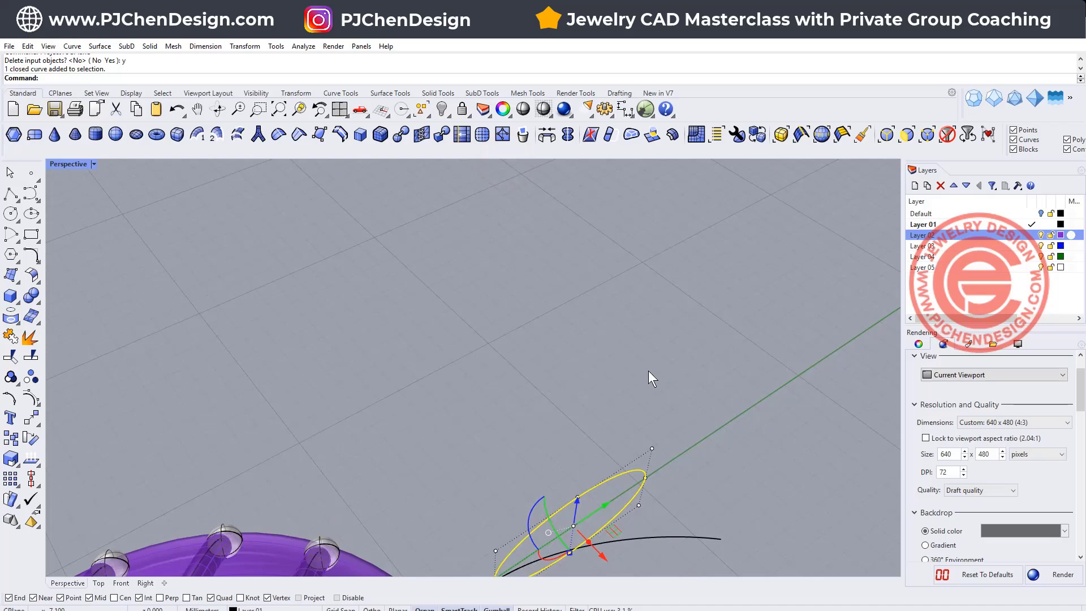
pyautogui.scroll(-5, 648, 371)
pyautogui.keyDown('shift'); pyautogui.moveTo(616, 362); pyautogui.dragTo(460, 266, button='right'); pyautogui.keyUp('shift')
pyautogui.click(575, 361)
pyautogui.scroll(6, 492, 382)
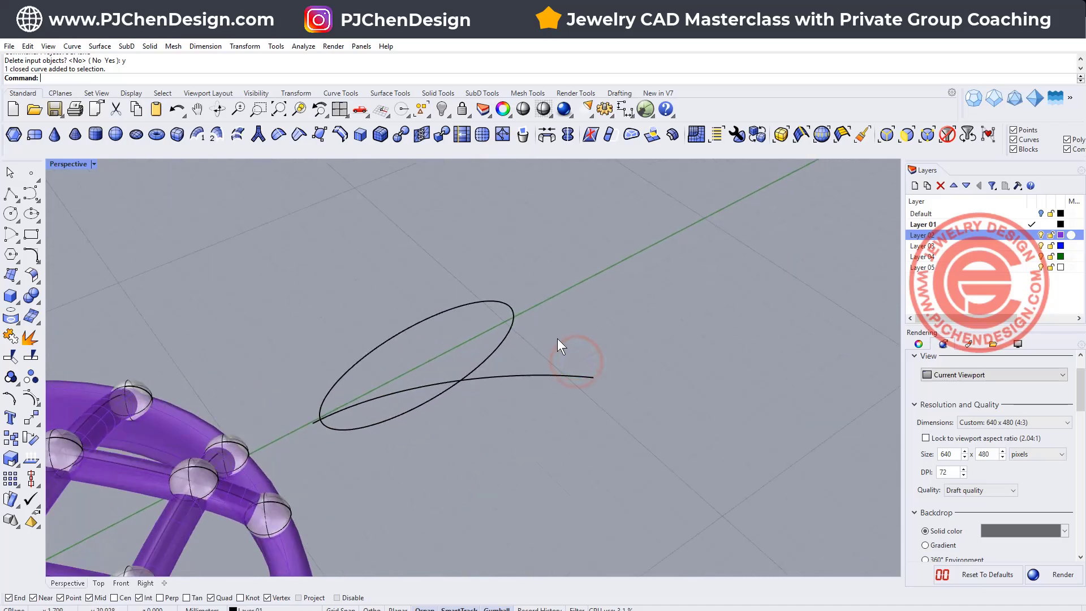
pyautogui.moveTo(557, 340); pyautogui.dragTo(498, 283, button='right')
pyautogui.click(571, 313)
pyautogui.write('rebuild')
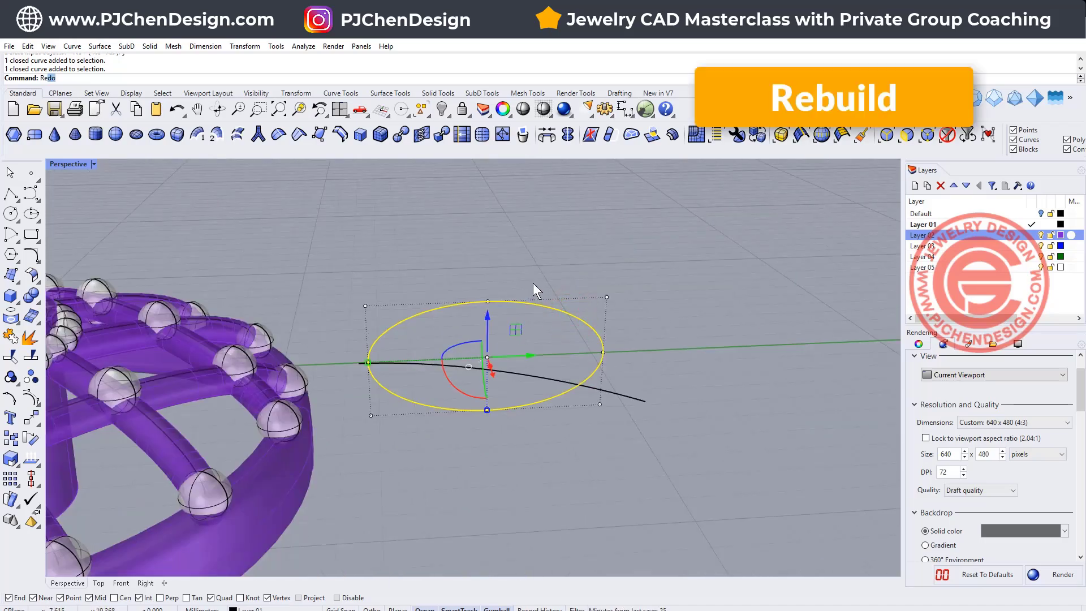
pyautogui.press('Return')
pyautogui.doubleClick(733, 234)
pyautogui.write('8')
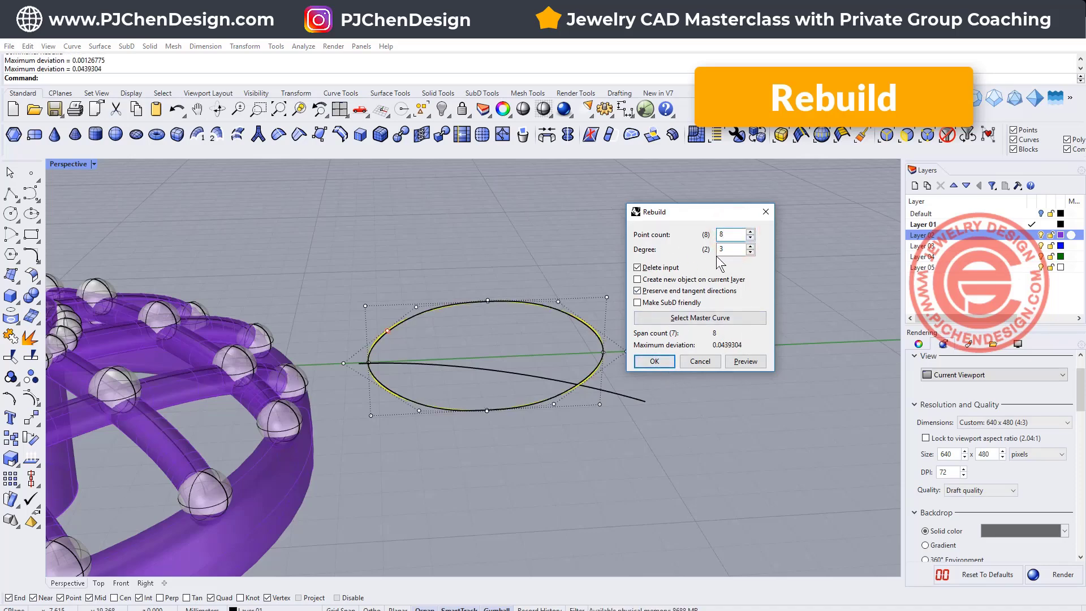
pyautogui.click(656, 361)
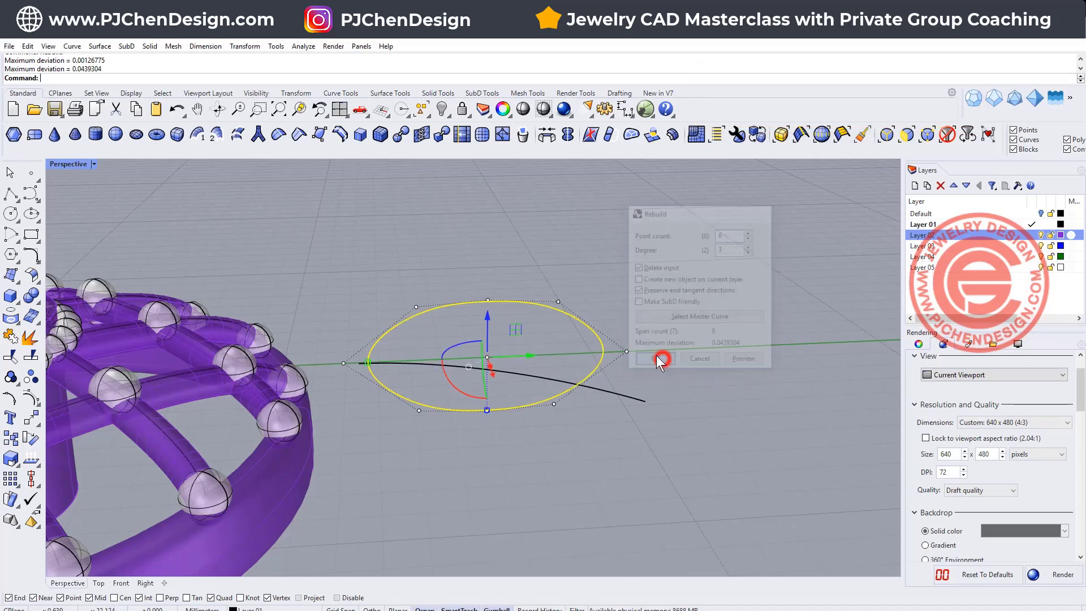
# - Reshape the ellipse into a teardrop by moving its outer end control point inward and spreading the outer and middle control points vertically
pyautogui.click(627, 349)
pyautogui.moveTo(670, 348); pyautogui.dragTo(647, 347)
pyautogui.moveTo(509, 257); pyautogui.dragTo(620, 474)
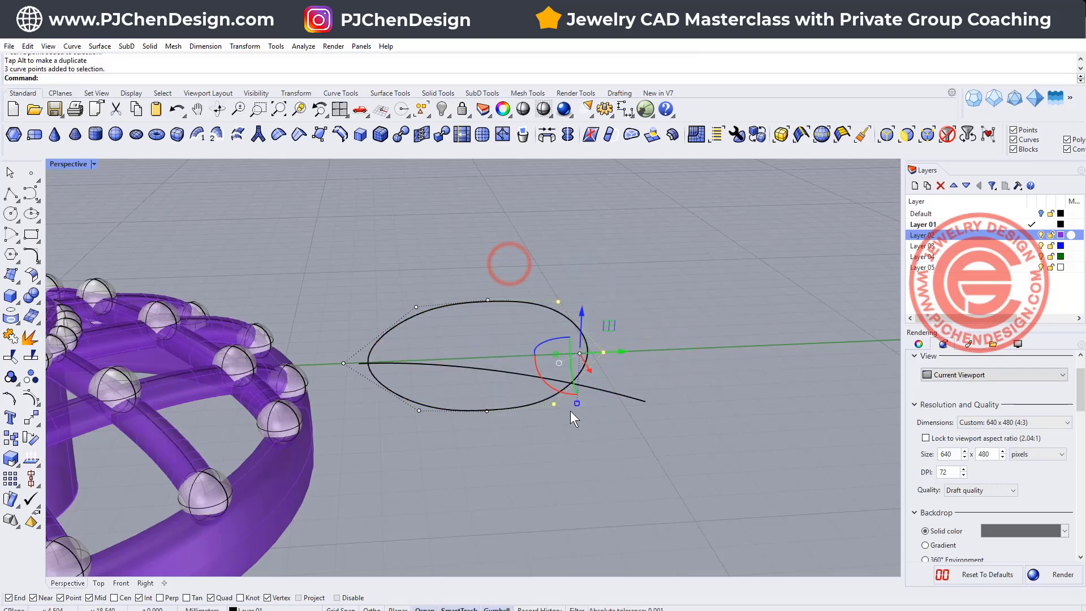
pyautogui.moveTo(577, 401); pyautogui.dragTo(576, 424)
pyautogui.moveTo(467, 273); pyautogui.dragTo(487, 423)
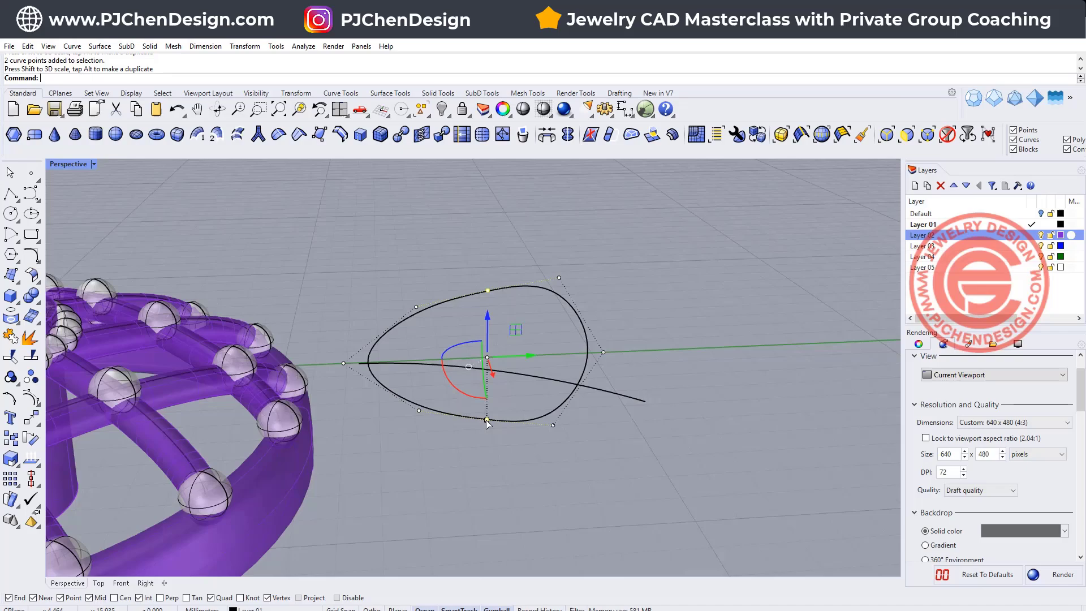
pyautogui.moveTo(537, 389); pyautogui.dragTo(520, 365, button='right')
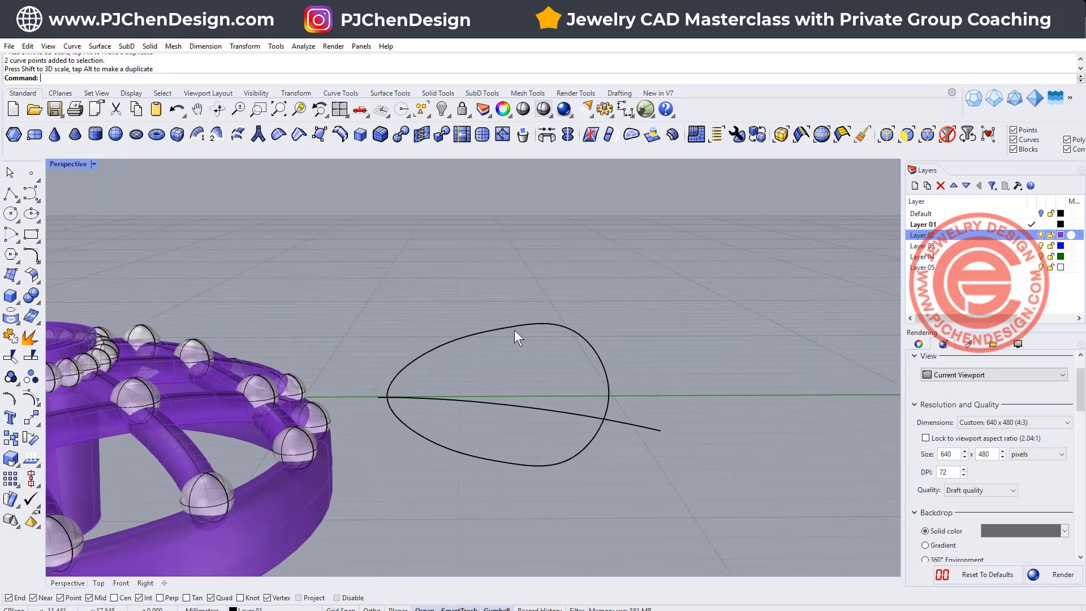
pyautogui.click(515, 325)
pyautogui.moveTo(485, 305); pyautogui.dragTo(506, 468)
pyautogui.click(649, 506)
# - Create a bent teardrop outline from the flat teardrop and the open arc with Curve from 2 Views
pyautogui.moveTo(550, 368); pyautogui.dragTo(557, 446, button='right')
pyautogui.click(466, 310)
pyautogui.click(534, 376)
pyautogui.moveTo(534, 375); pyautogui.dragTo(578, 347, button='right')
pyautogui.click(639, 297)
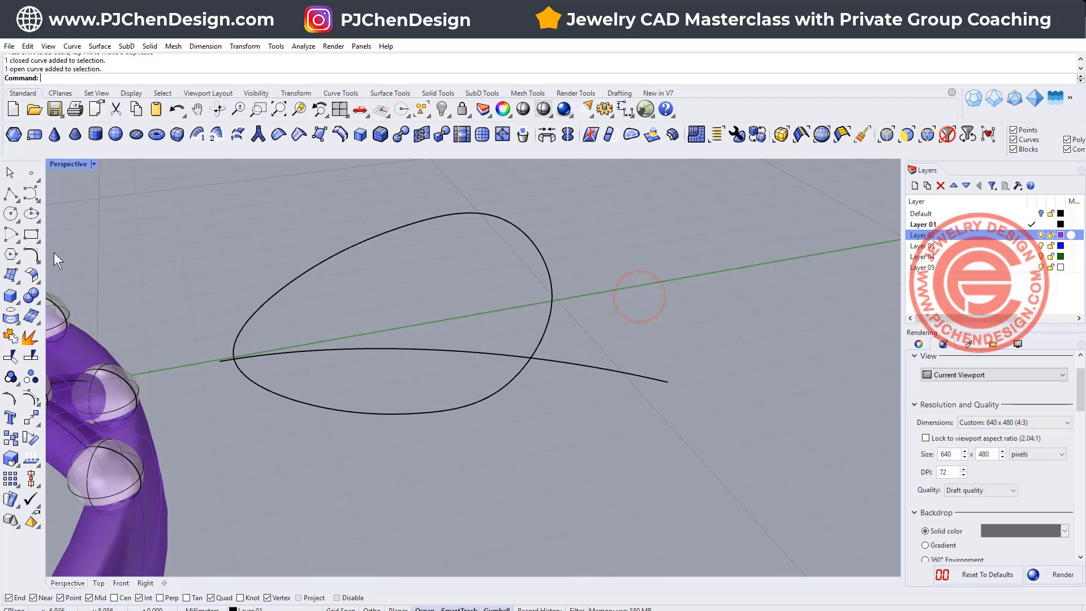
pyautogui.click(36, 257)
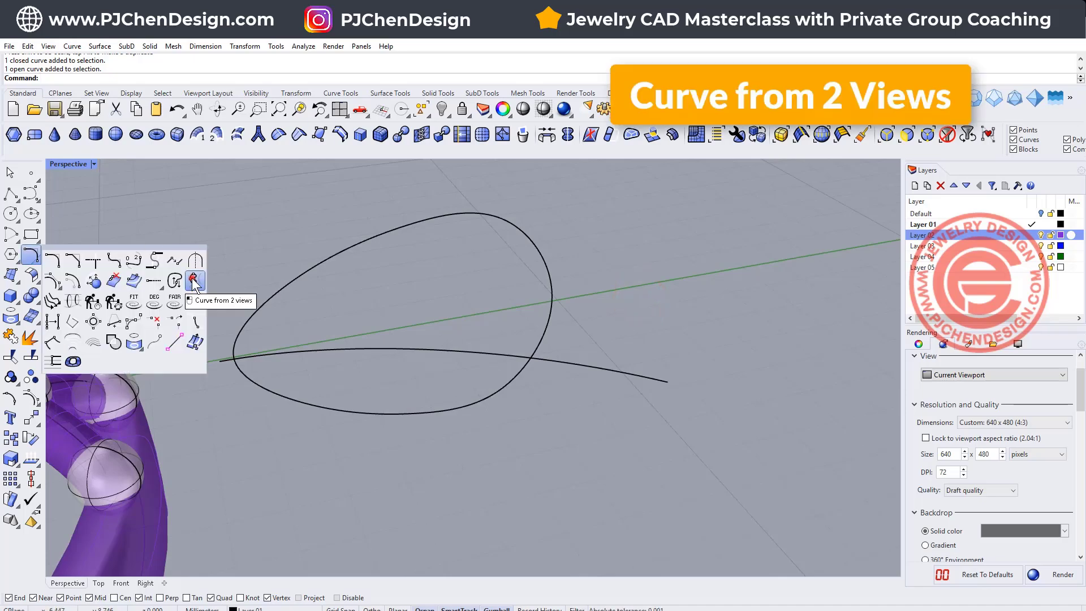
pyautogui.click(194, 281)
pyautogui.click(549, 319)
pyautogui.click(570, 363)
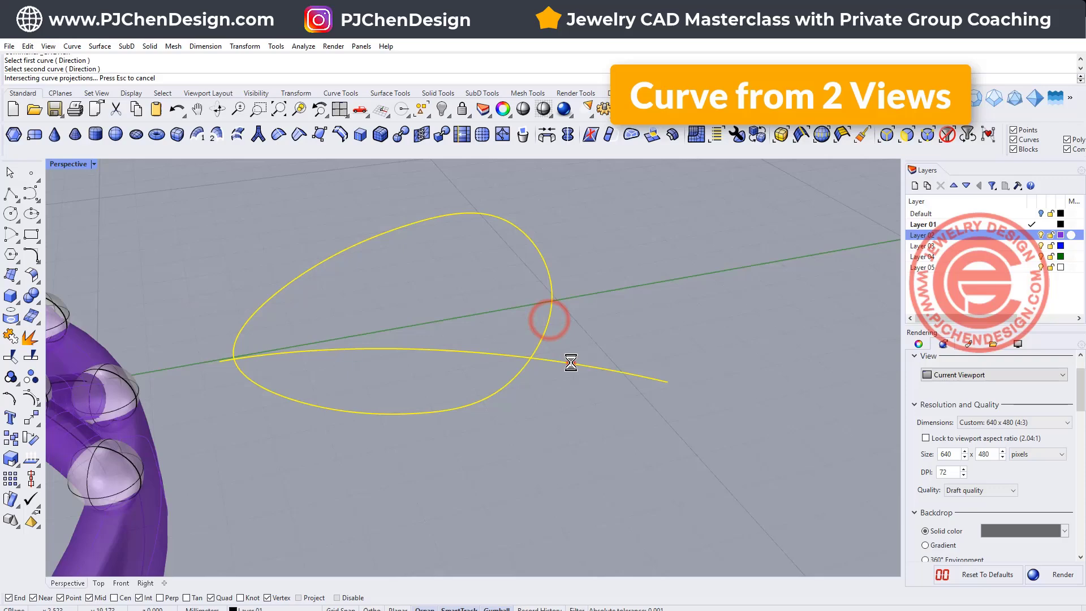
# - Hide the original open arc and flat teardrop, leaving only the bent teardrop outline
pyautogui.moveTo(550, 429); pyautogui.dragTo(384, 246, button='right')
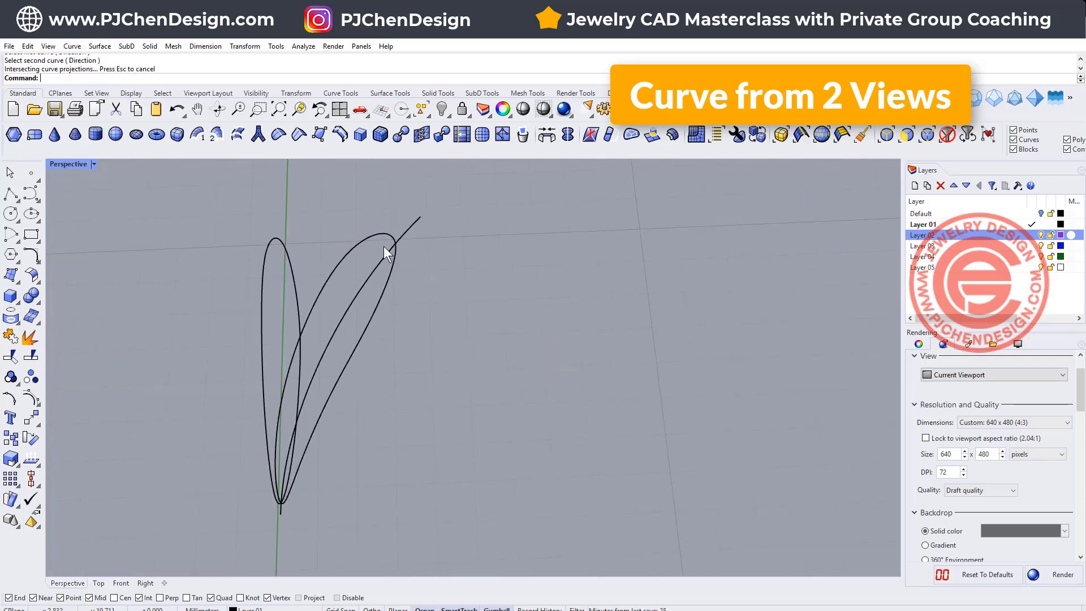
pyautogui.click(377, 265)
pyautogui.keyDown('shift'); pyautogui.click(282, 245); pyautogui.keyUp('shift')
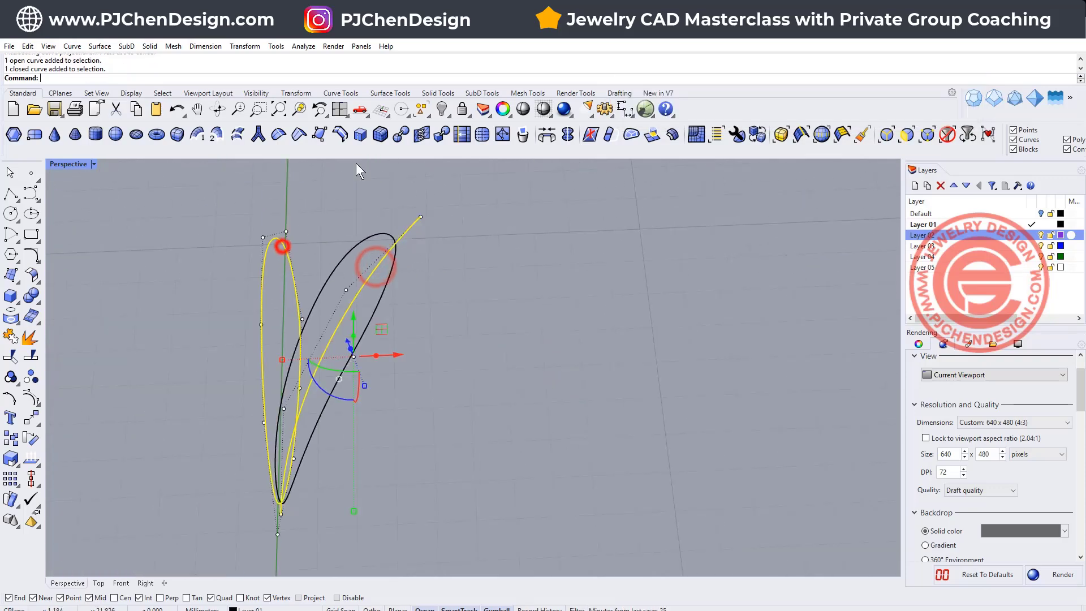
pyautogui.click(439, 111)
pyautogui.scroll(-5, 404, 345)
pyautogui.moveTo(399, 409)
pyautogui.mouseDown(button='right')
pyautogui.moveTo(346, 416)
pyautogui.moveTo(392, 380)
pyautogui.moveTo(331, 385)
pyautogui.mouseUp(button='right')
pyautogui.scroll(5, 340, 415)
# - Draw a small square with rounded conic corners at the teardrop's narrow tip and centre it on the vertical axis in the top view
pyautogui.doubleClick(75, 165)
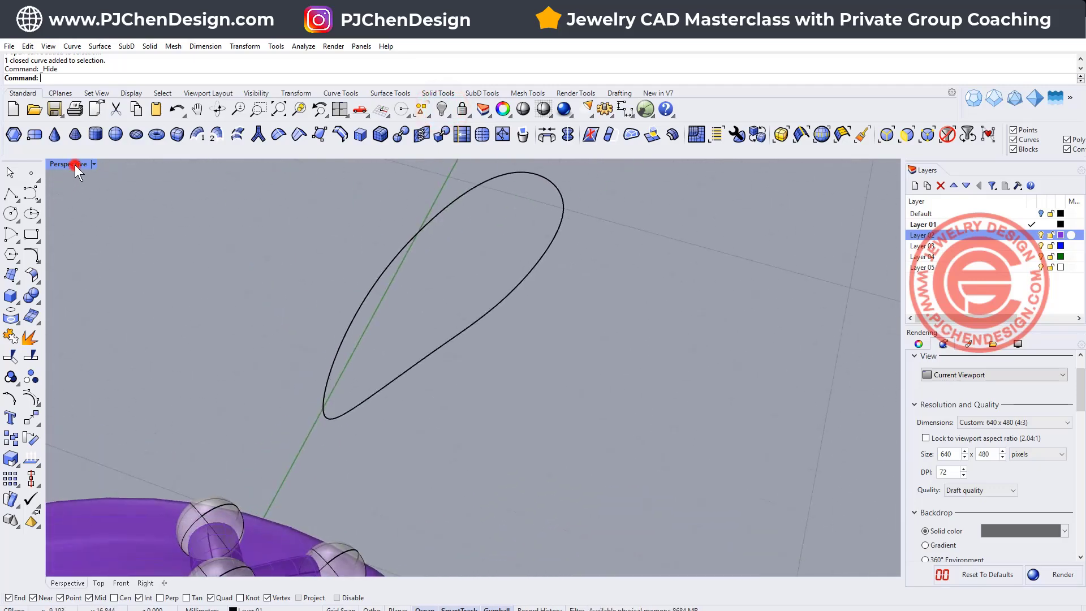
pyautogui.doubleClick(75, 165)
pyautogui.scroll(3, 170, 248)
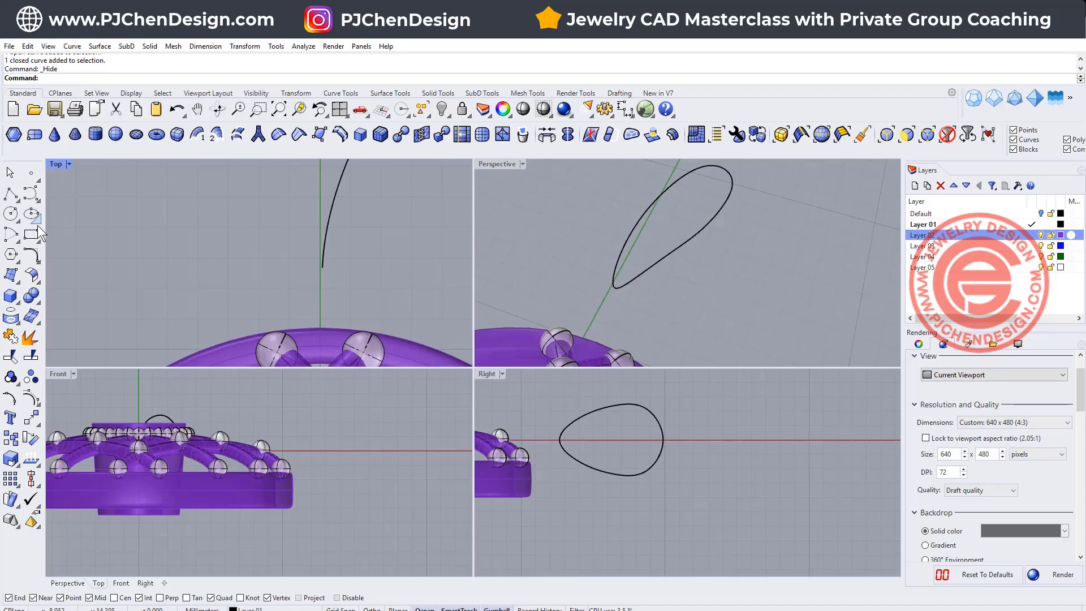
pyautogui.click(35, 240)
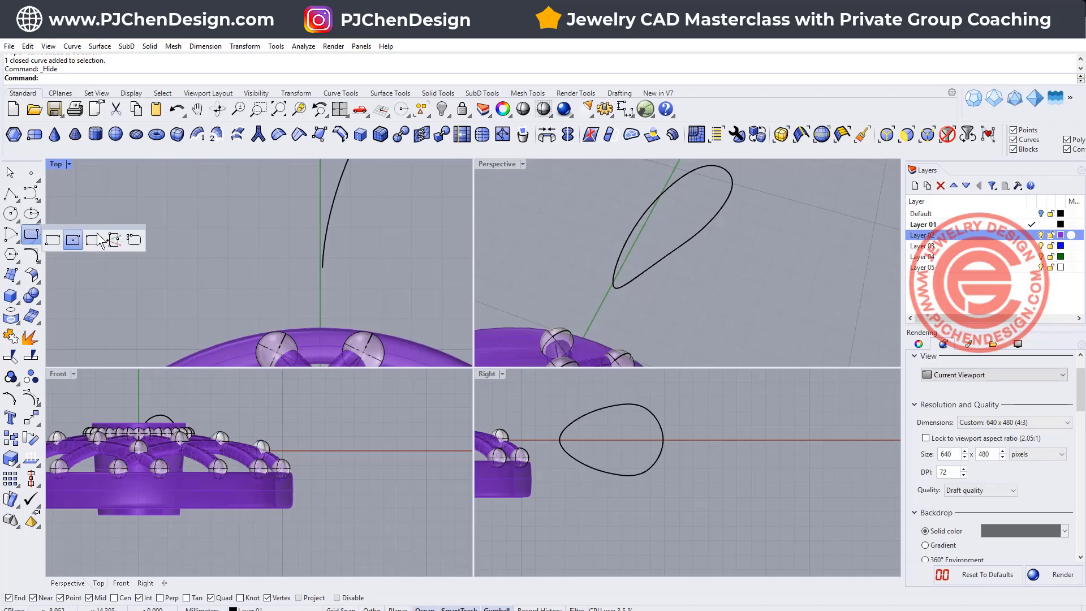
pyautogui.click(134, 241)
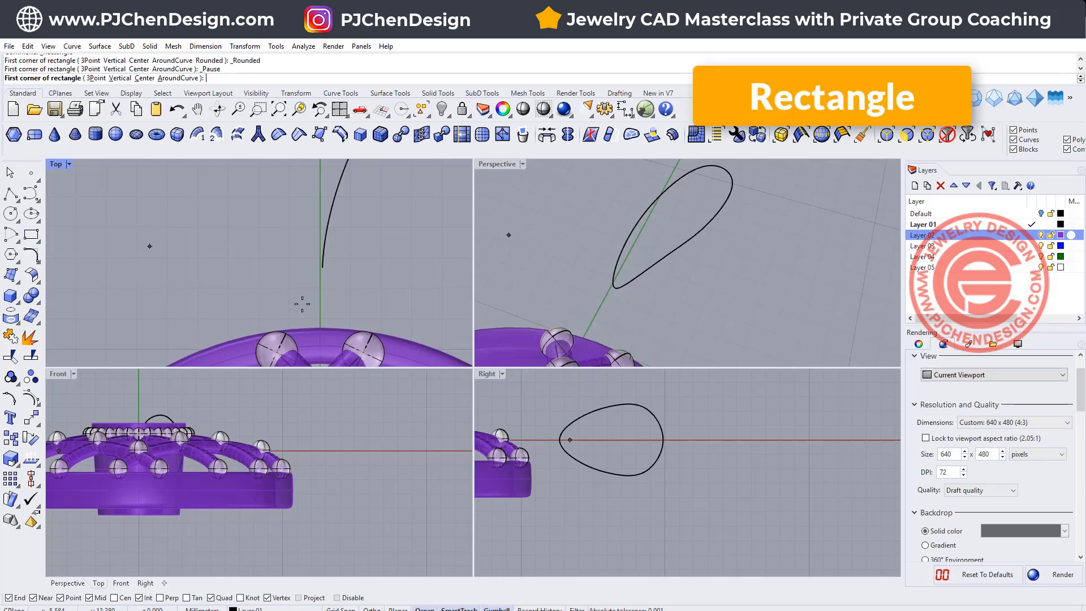
pyautogui.click(322, 268)
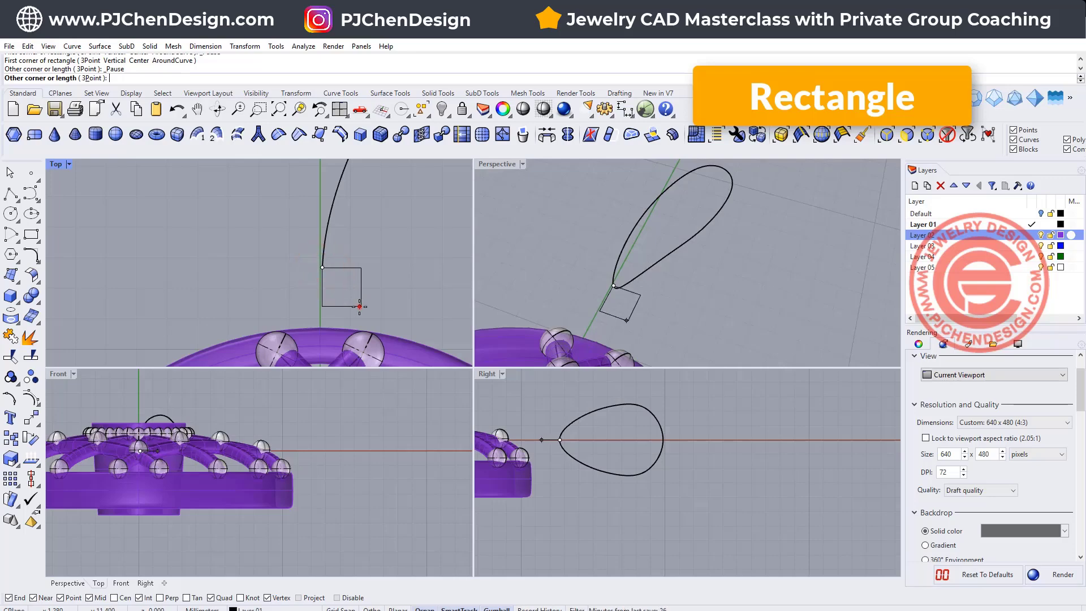
pyautogui.click(359, 305)
pyautogui.click(361, 295)
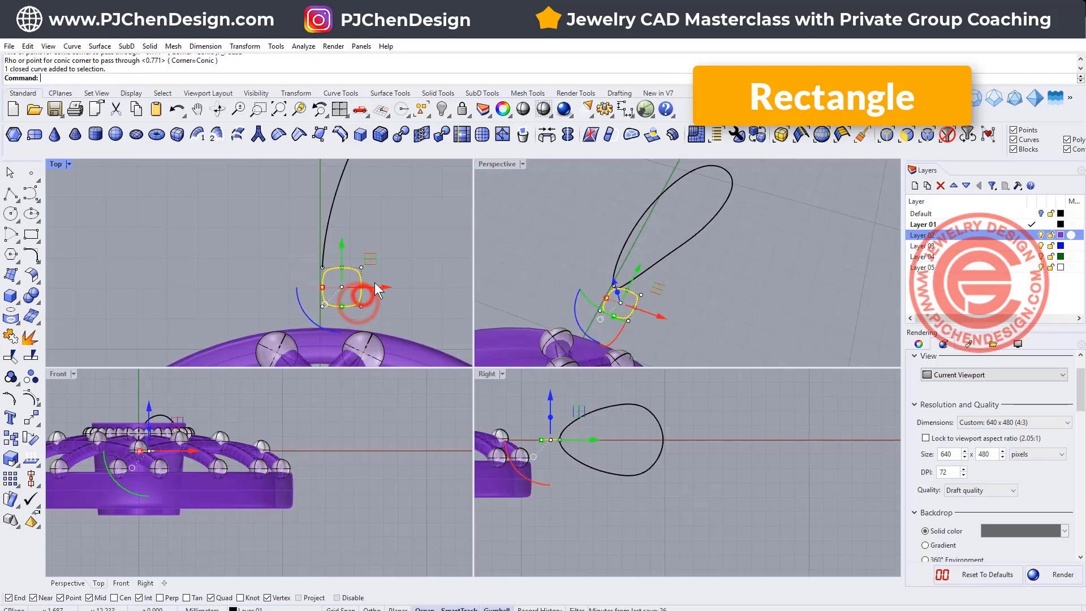
pyautogui.moveTo(380, 287); pyautogui.dragTo(363, 288)
pyautogui.click(412, 256)
# - Sweep the rounded square along the bent teardrop outline with Sweep 1 Rail
pyautogui.moveTo(632, 287); pyautogui.dragTo(640, 365, button='right')
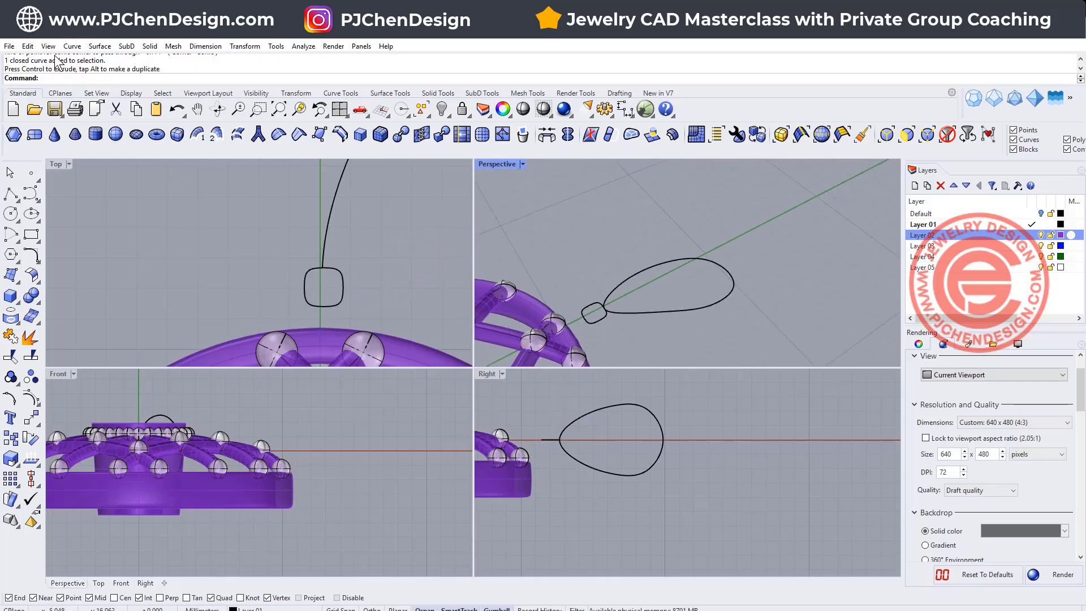
pyautogui.click(100, 46)
pyautogui.click(137, 85)
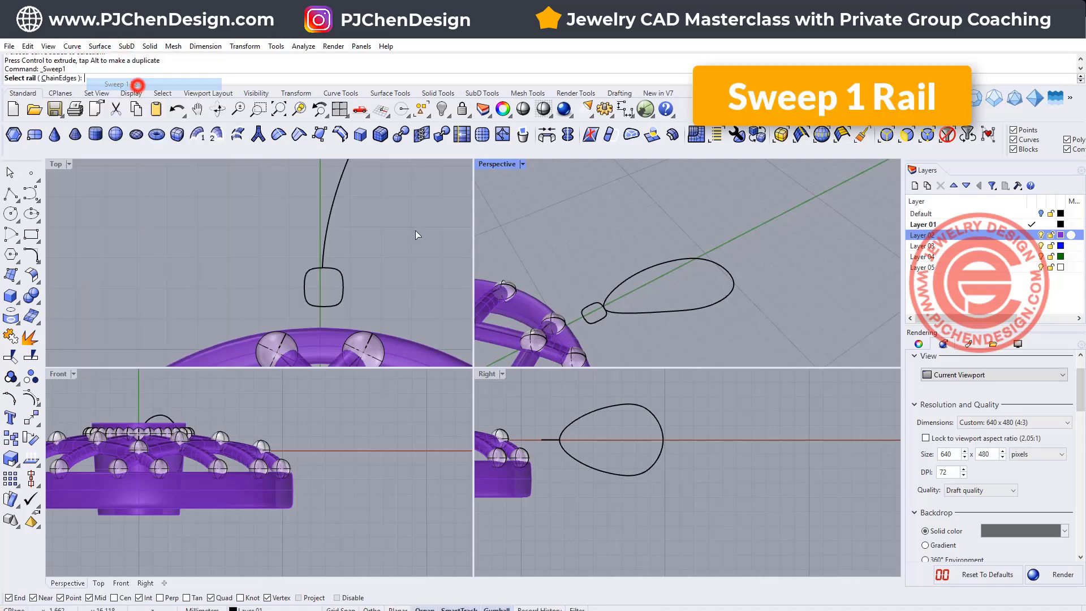
pyautogui.scroll(2, 641, 310)
pyautogui.click(601, 285)
pyautogui.click(590, 316)
pyautogui.press('Return')
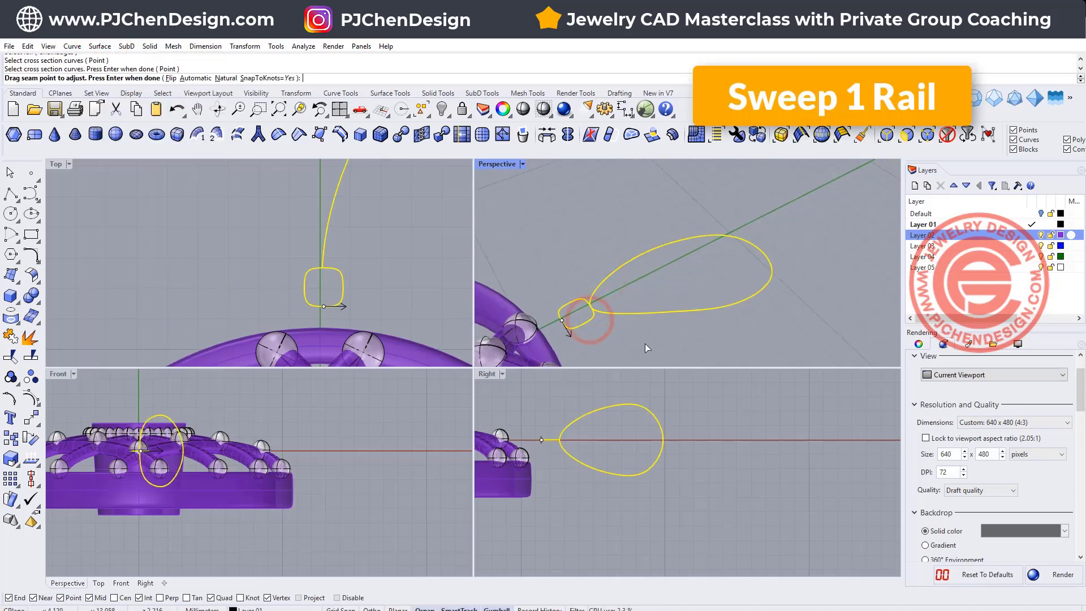
pyautogui.press('Return')
pyautogui.press('Return')
# - Scale the swept teardrop down slightly in 3D and shift it sideways so its tip straddles the vertical axis
pyautogui.scroll(-3, 348, 268)
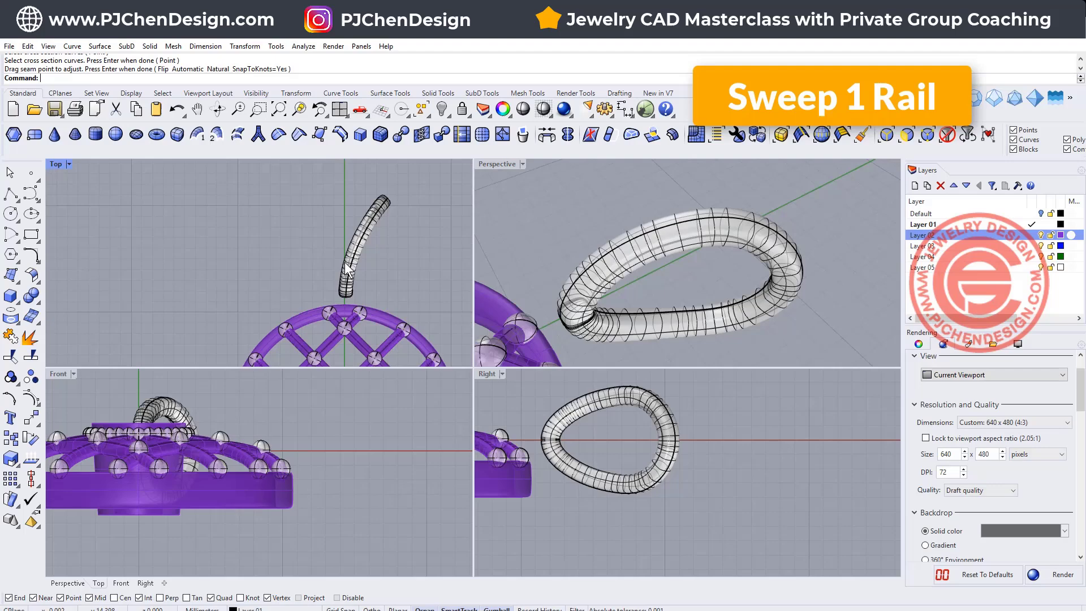
pyautogui.scroll(2, 351, 247)
pyautogui.click(344, 229)
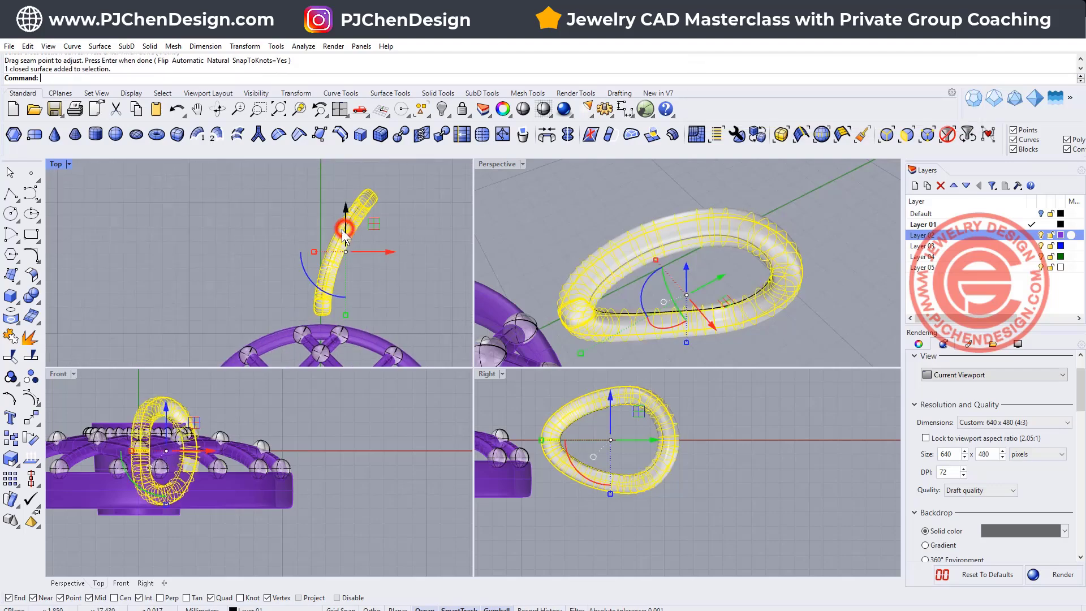
pyautogui.scroll(-4, 311, 234)
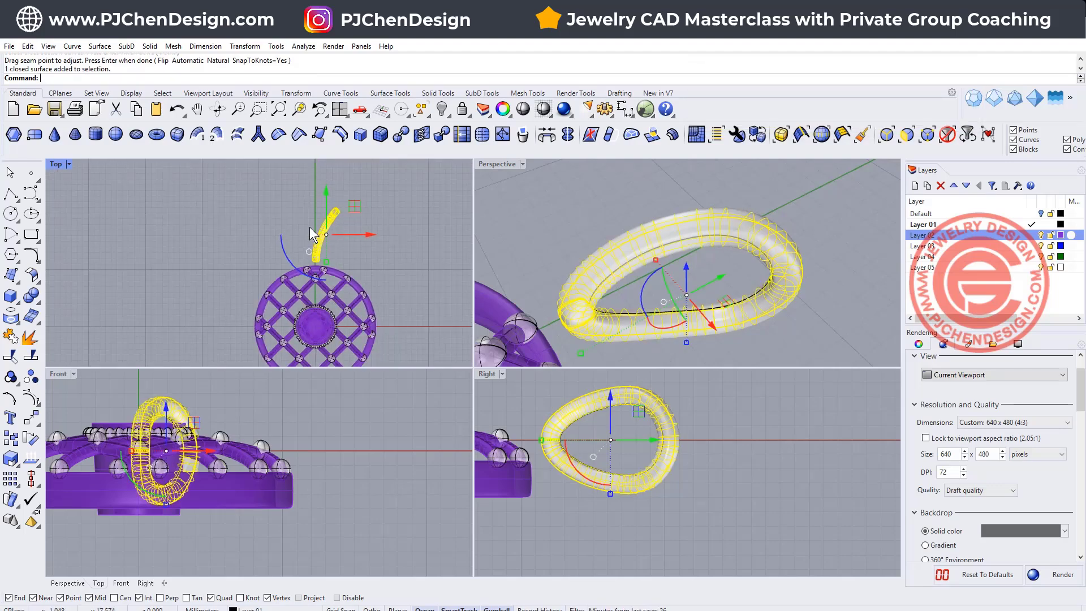
pyautogui.moveTo(309, 232); pyautogui.dragTo(277, 245, button='right')
pyautogui.scroll(4, 210, 197)
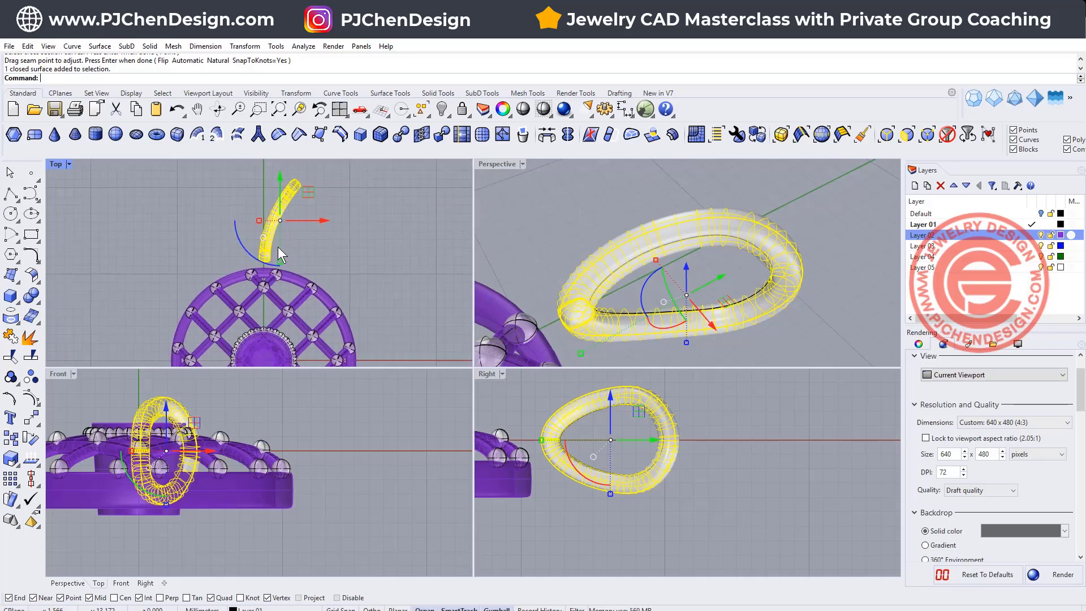
pyautogui.scroll(2, 277, 242)
pyautogui.moveTo(280, 271); pyautogui.dragTo(285, 252)
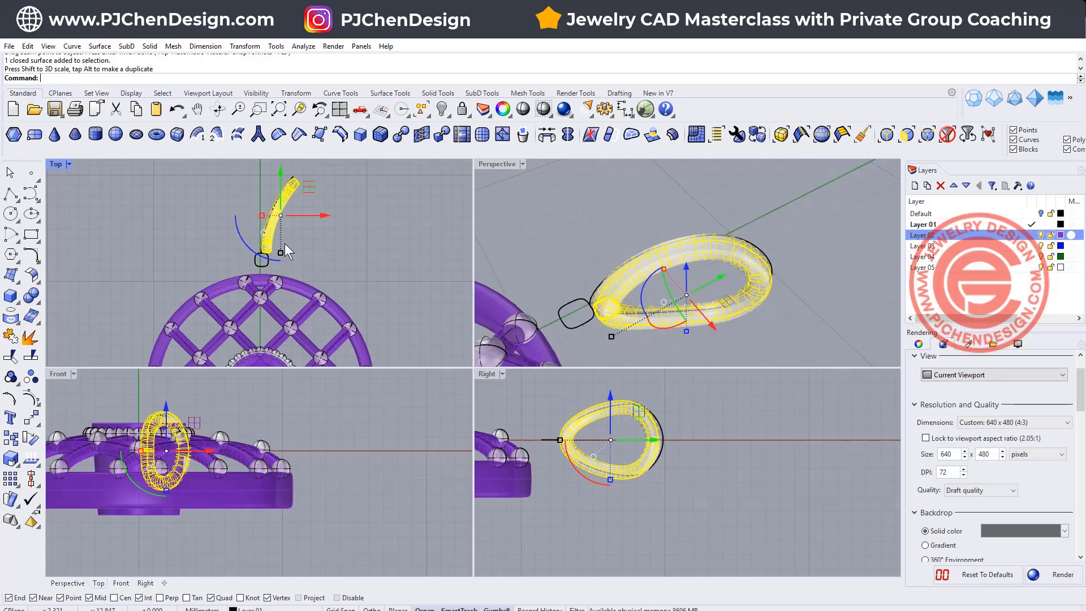
pyautogui.scroll(2, 279, 222)
pyautogui.moveTo(318, 212); pyautogui.dragTo(311, 213)
pyautogui.scroll(-4, 310, 246)
pyautogui.moveTo(292, 234); pyautogui.dragTo(324, 263, button='right')
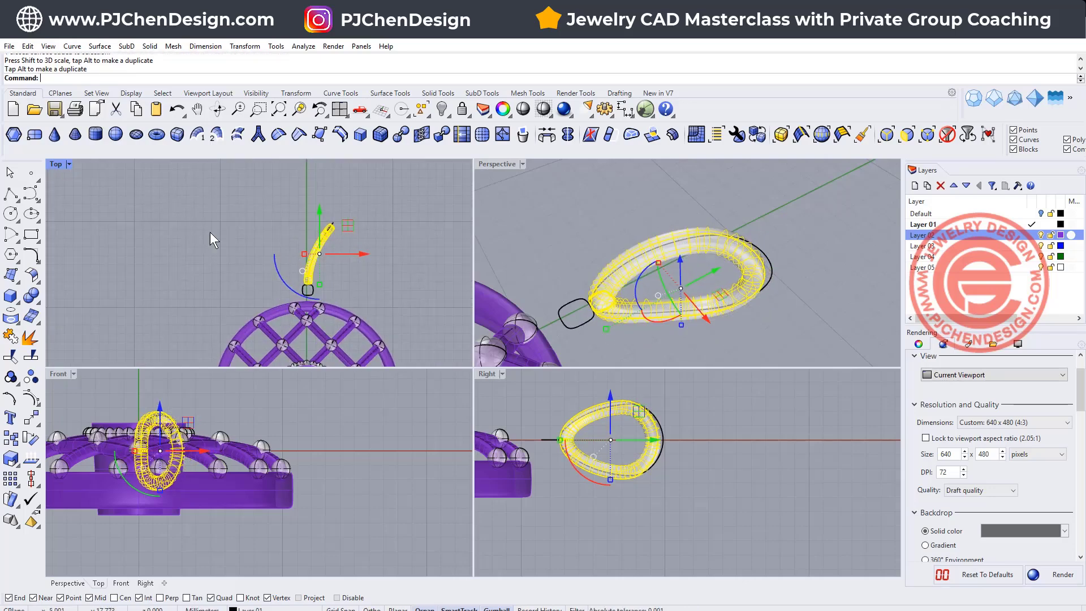
# - Mirror a copy of the swept teardrop across the vertical axis in the top view, starting the mirror plane at 0
pyautogui.click(36, 423)
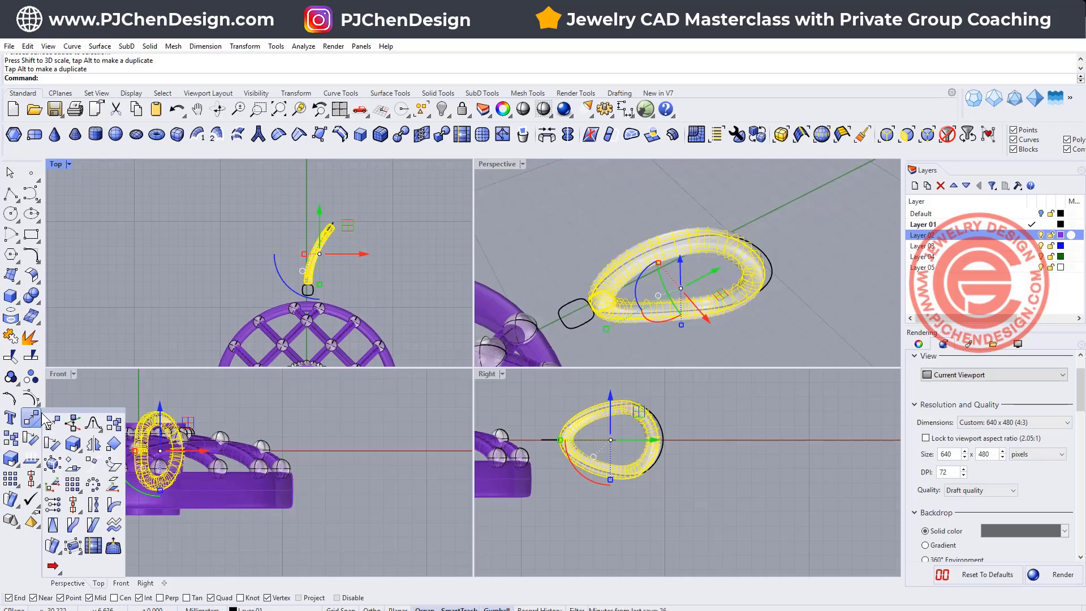
pyautogui.click(54, 471)
pyautogui.write('0')
pyautogui.press('Return')
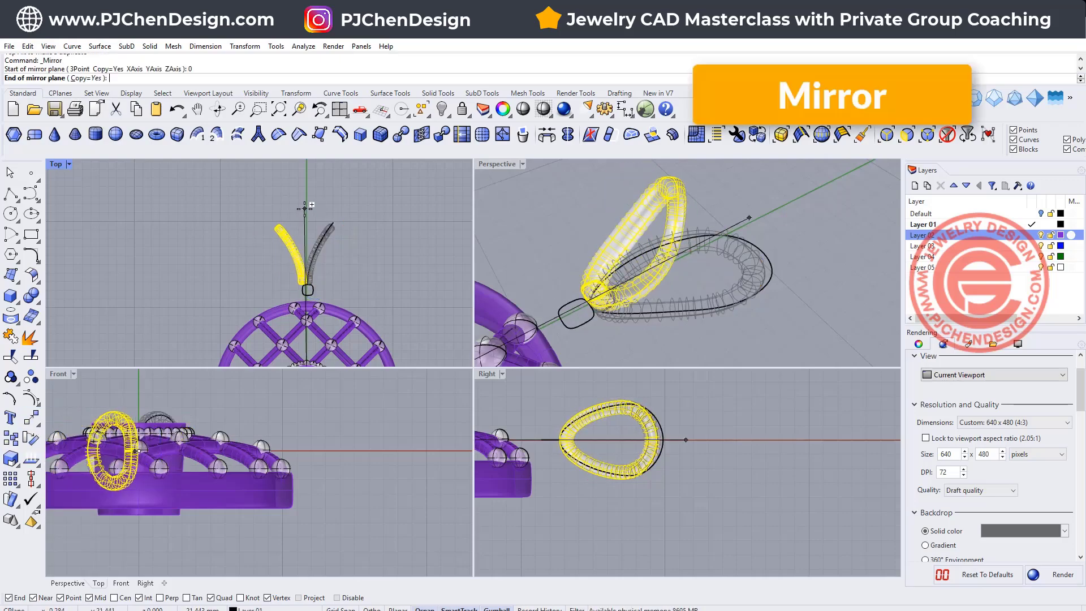
pyautogui.click(307, 200)
pyautogui.click(377, 259)
pyautogui.scroll(-4, 646, 267)
pyautogui.moveTo(650, 272); pyautogui.dragTo(687, 299, button='right')
pyautogui.scroll(4, 632, 239)
pyautogui.moveTo(632, 239); pyautogui.dragTo(684, 249, button='right')
pyautogui.scroll(-4, 678, 251)
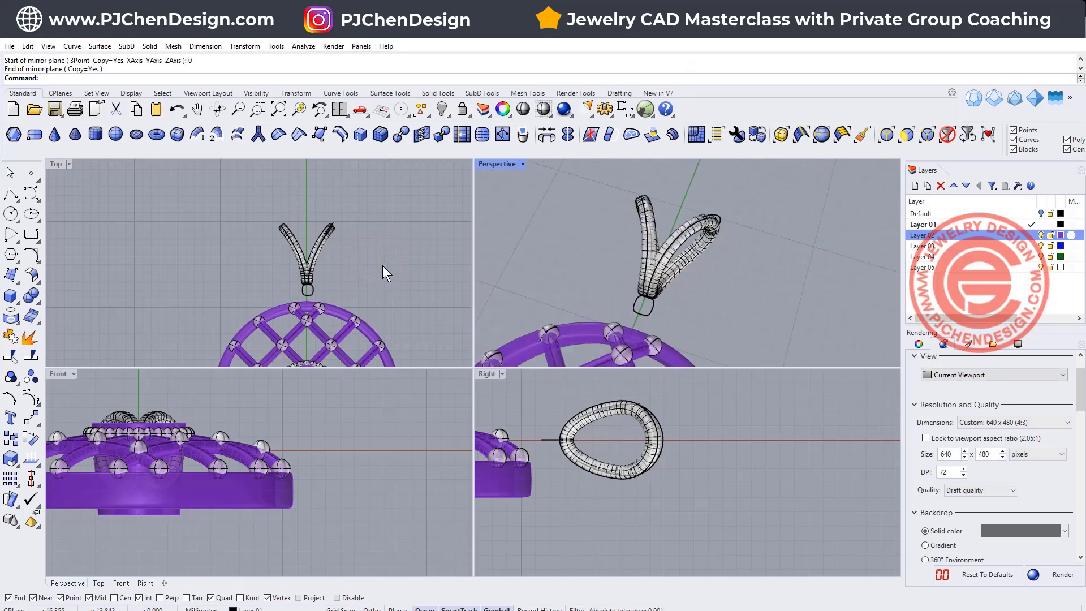
# - Combine the two mirrored teardrop loops into one solid with Boolean Union
pyautogui.scroll(6, 309, 282)
pyautogui.scroll(5, 290, 261)
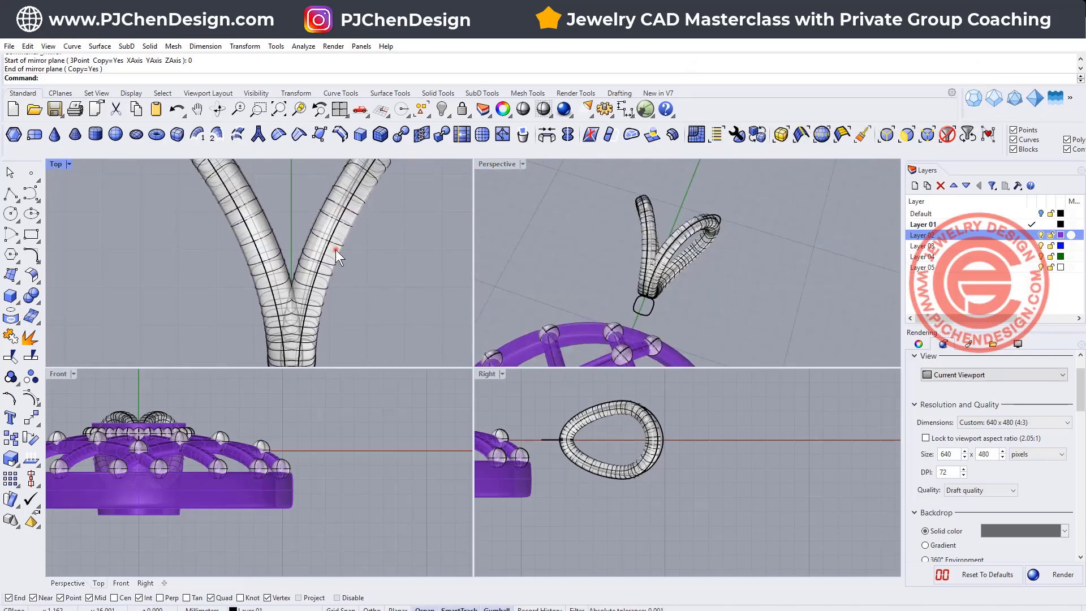
pyautogui.click(335, 250)
pyautogui.keyDown('shift'); pyautogui.click(256, 247); pyautogui.keyUp('shift')
pyautogui.click(31, 295)
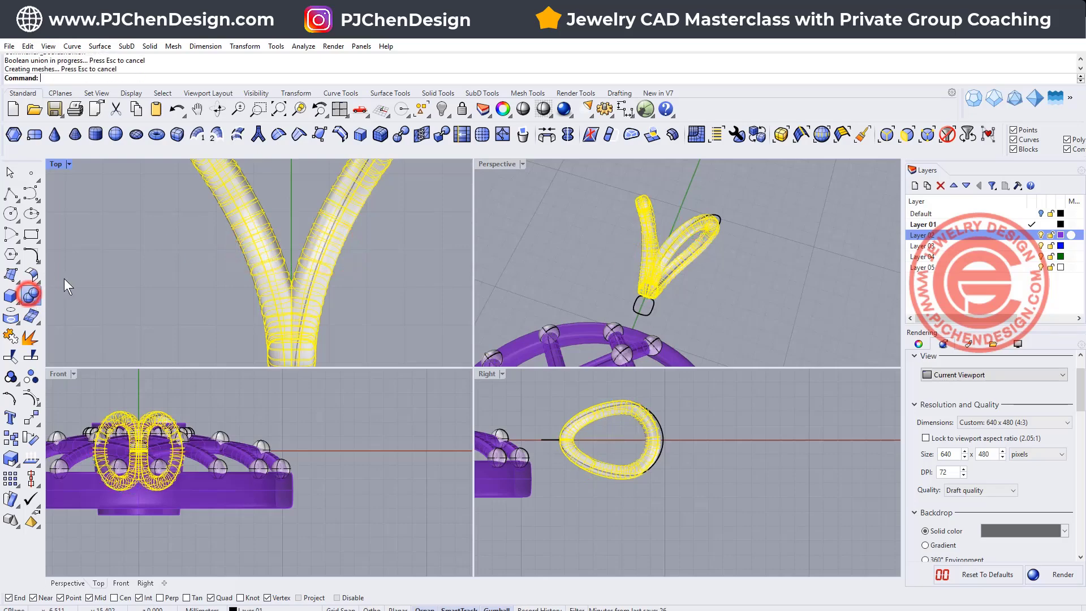
pyautogui.click(126, 273)
pyautogui.scroll(-4, 285, 277)
pyautogui.moveTo(292, 345); pyautogui.dragTo(287, 253, button='right')
pyautogui.scroll(5, 286, 266)
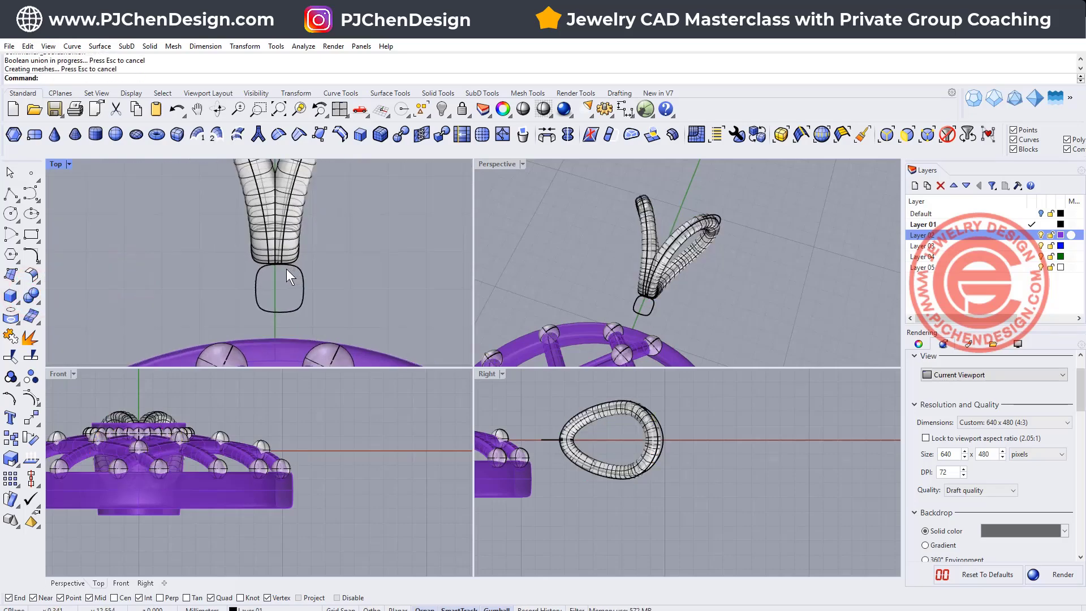
# - Hide the rounded square profile curve beneath the joined teardrop loops
pyautogui.click(55, 163)
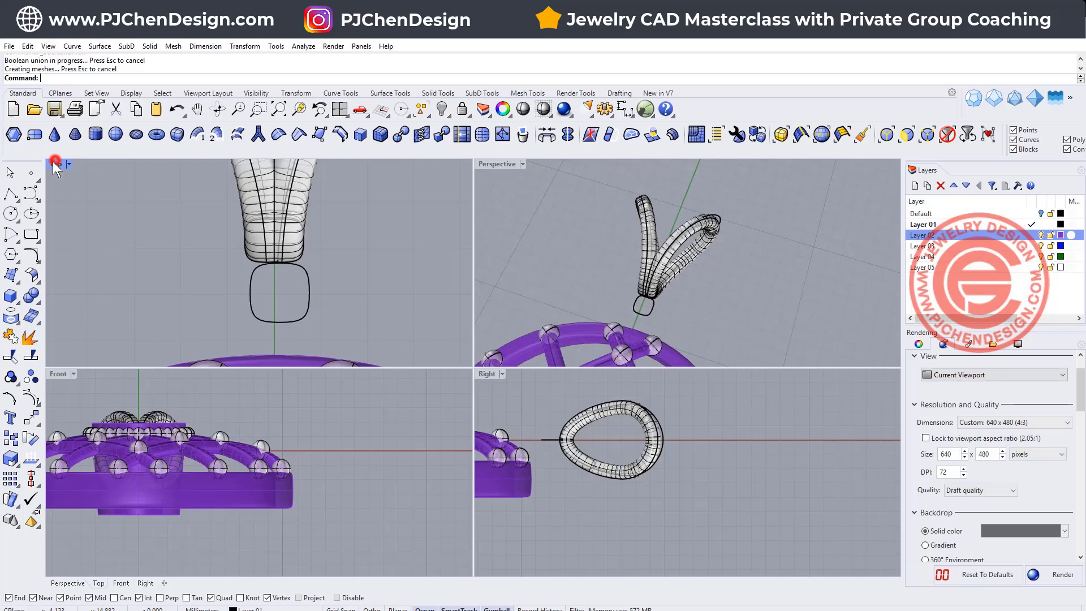
pyautogui.click(53, 164)
pyautogui.scroll(-3, 504, 324)
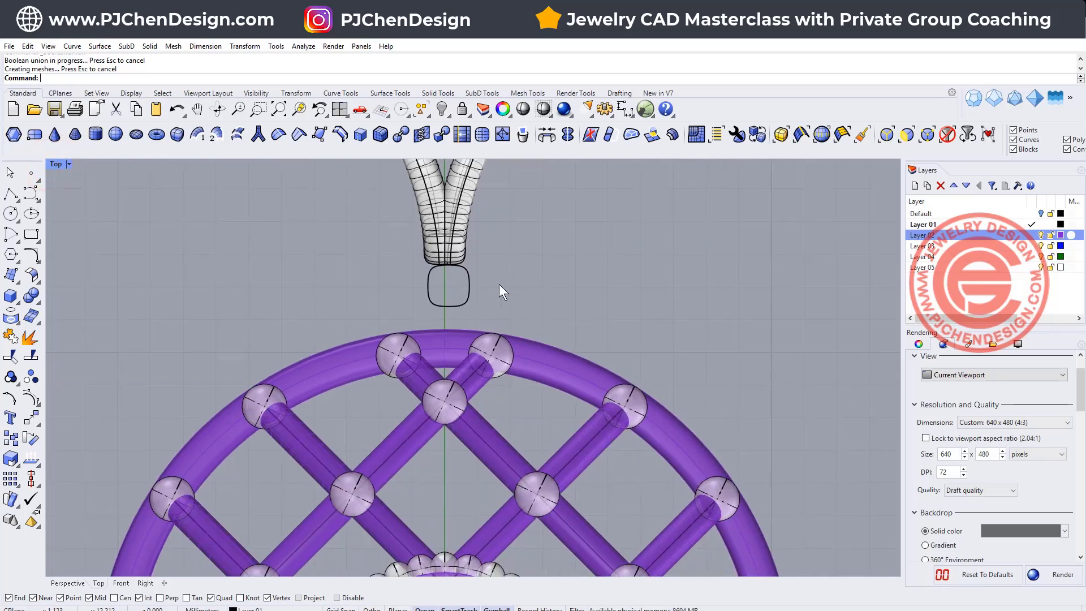
pyautogui.click(484, 288)
pyautogui.click(442, 109)
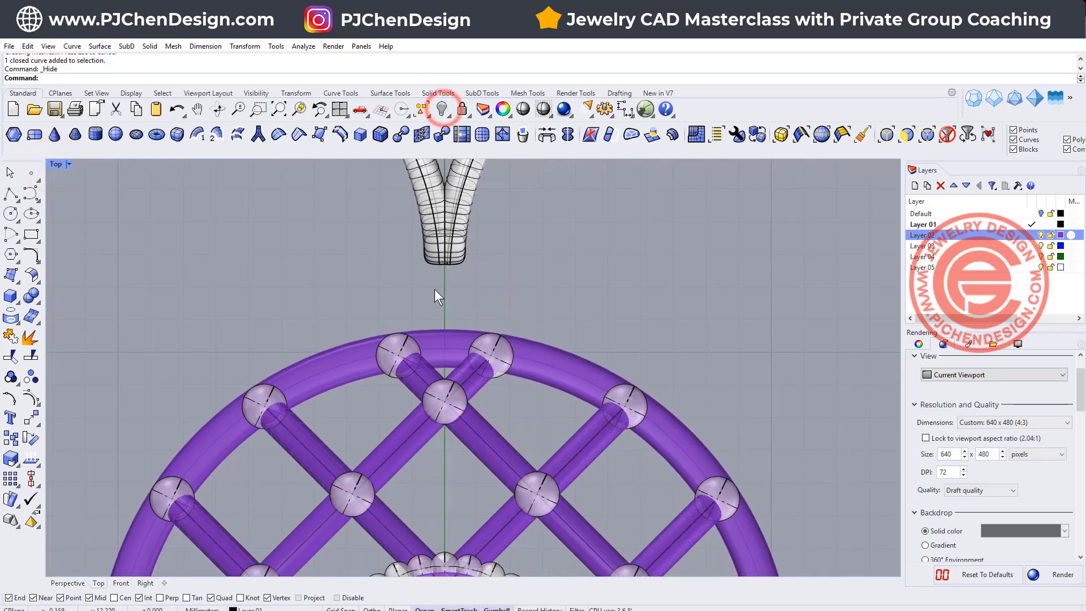
# - Create a small torus centred on the vertical axis in the gap between the teardrop loops and the lattice ring
pyautogui.click(9, 300)
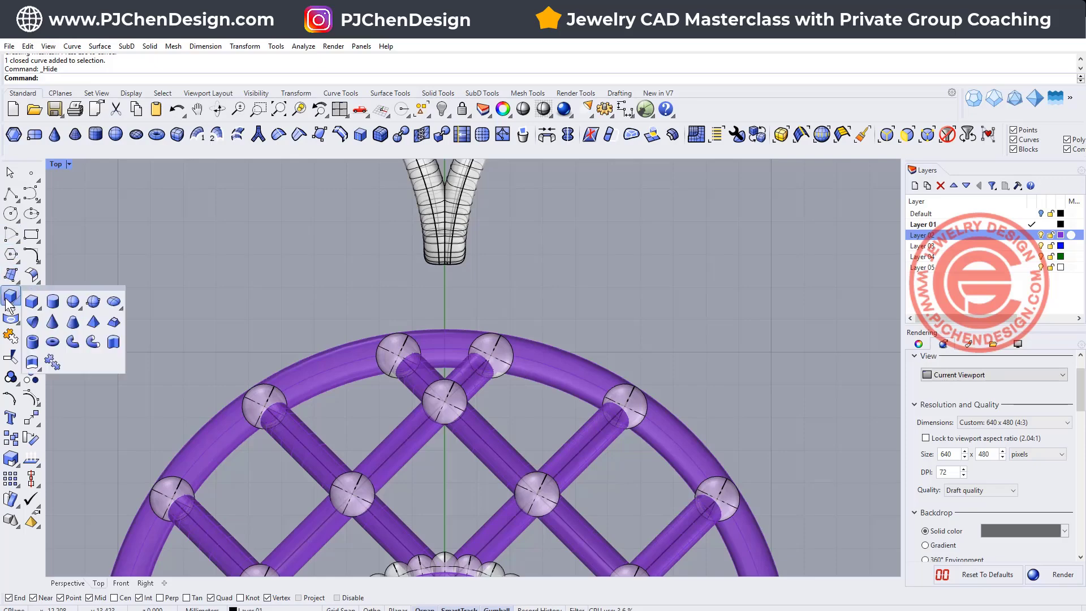
pyautogui.click(53, 342)
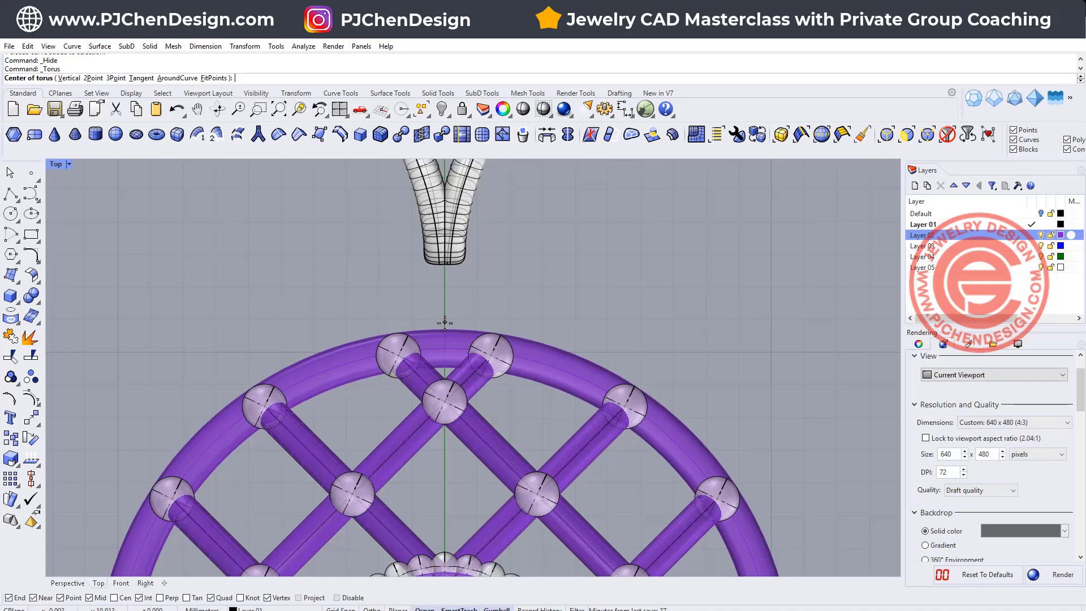
pyautogui.click(445, 300)
pyautogui.click(470, 297)
pyautogui.click(477, 297)
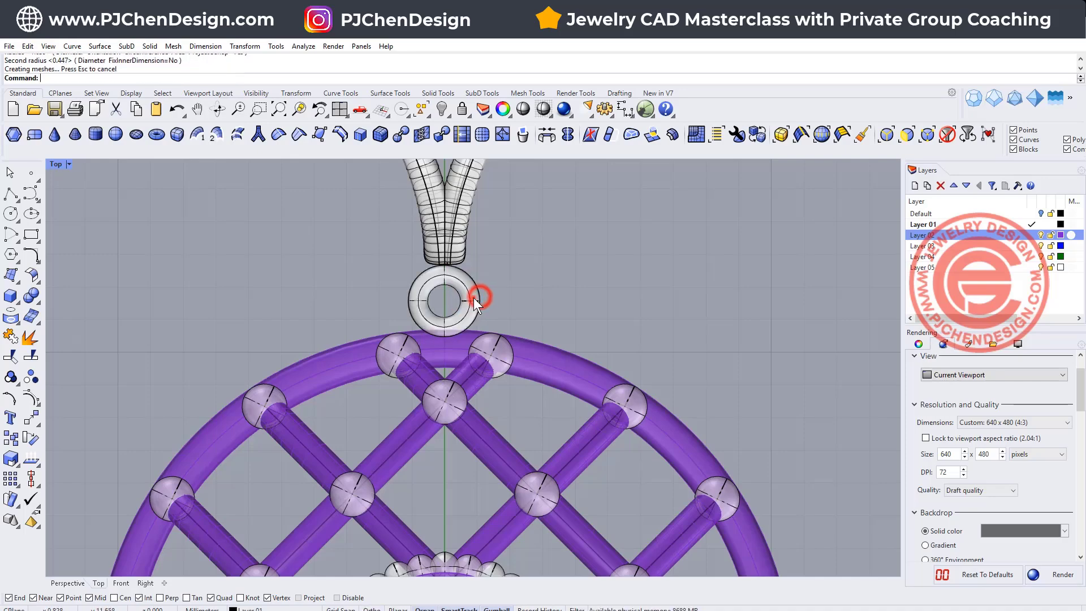
# - Duplicate the small torus a little toward the teardrop loops and rotate the selected ring 90 degrees in the front view to interlock them
pyautogui.click(474, 298)
pyautogui.moveTo(441, 257)
pyautogui.mouseDown()
pyautogui.moveTo(442, 277)
pyautogui.moveTo(448, 255)
pyautogui.mouseUp()
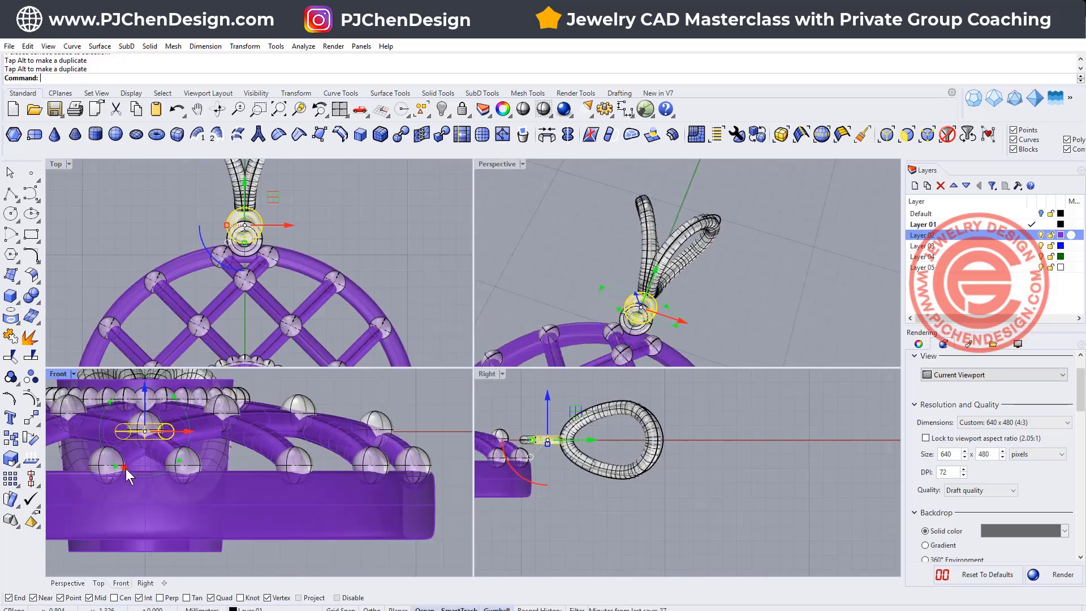
pyautogui.moveTo(126, 468); pyautogui.dragTo(191, 474)
pyautogui.click(349, 196)
# - Select the teardrop bail with both small rings and lower them in the side view to the level of the pendant's outer rim
pyautogui.scroll(5, 691, 269)
pyautogui.moveTo(691, 269); pyautogui.dragTo(620, 269, button='right')
pyautogui.moveTo(522, 211); pyautogui.dragTo(522, 213)
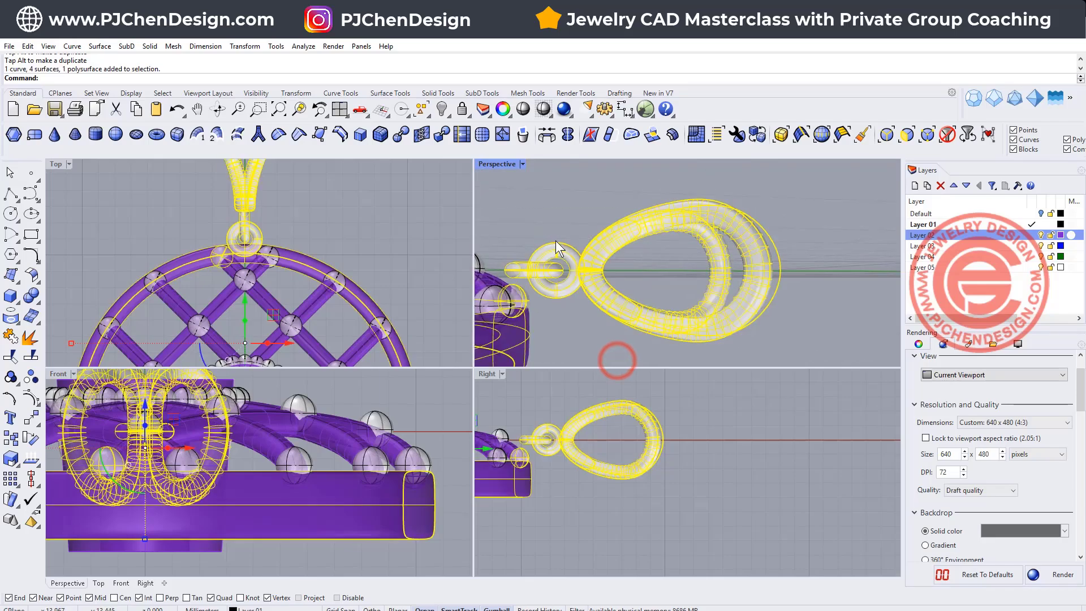
pyautogui.click(600, 344)
pyautogui.moveTo(601, 344); pyautogui.dragTo(548, 238)
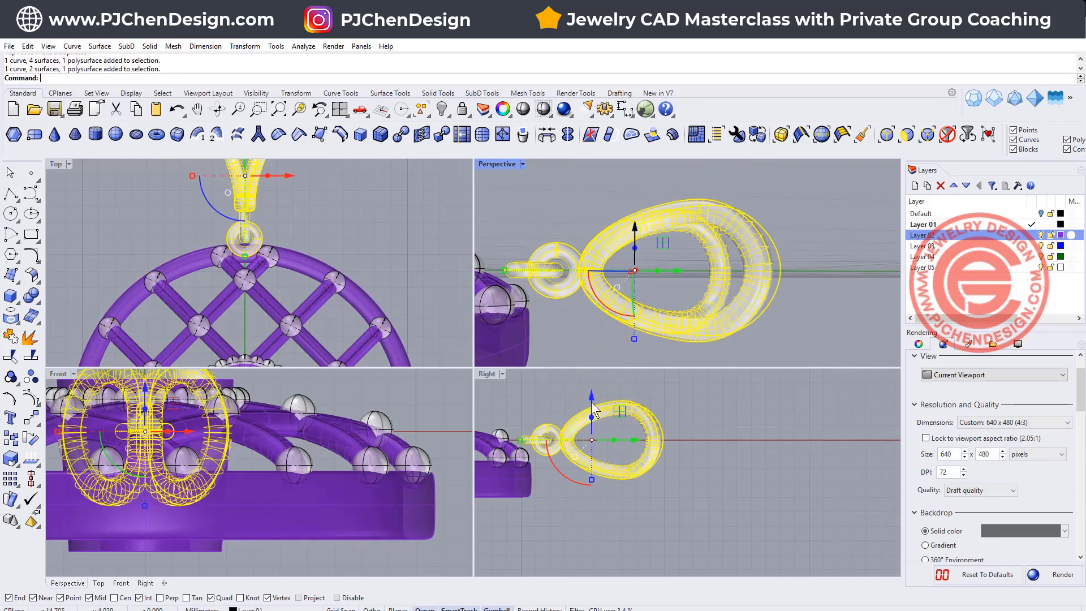
pyautogui.moveTo(592, 395); pyautogui.dragTo(596, 432)
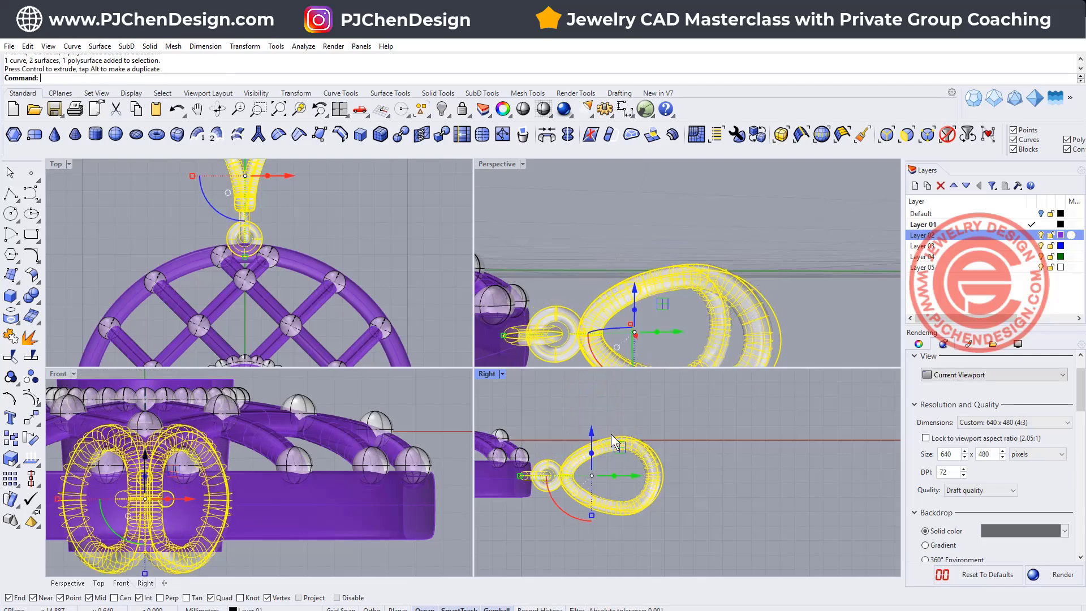
pyautogui.click(744, 466)
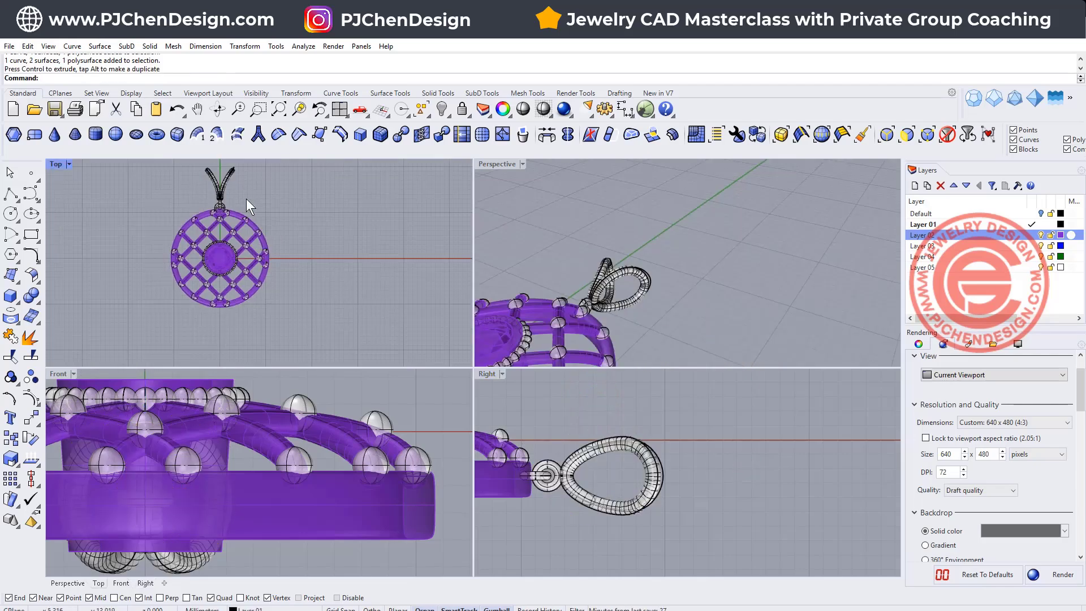
# - Select the whole pendant and rotate it 90 degrees in the side view to stand upright with the bail on top
pyautogui.moveTo(300, 218); pyautogui.dragTo(334, 246, button='right')
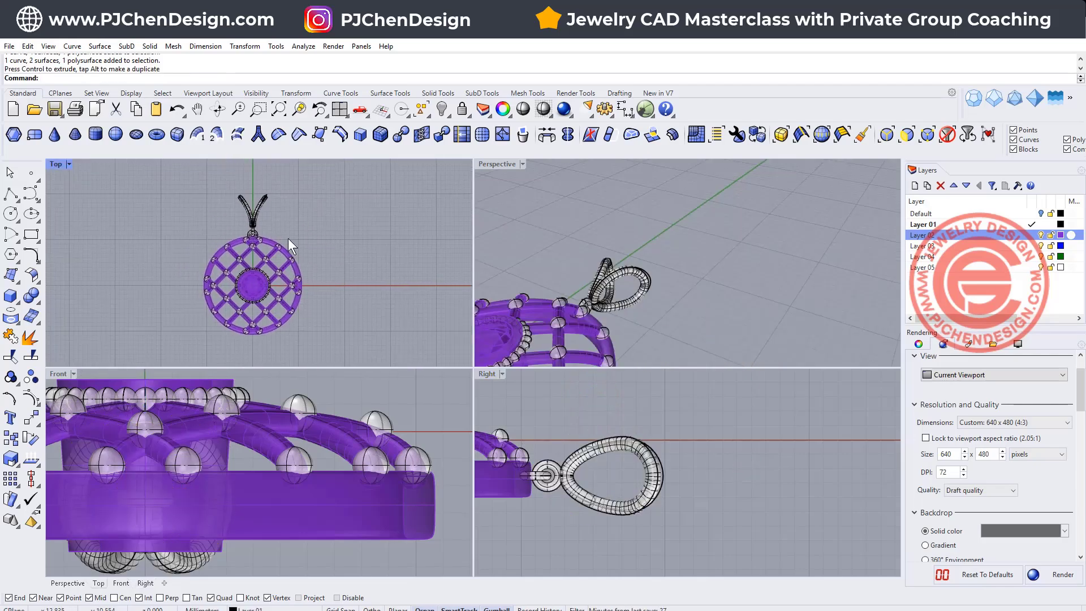
pyautogui.moveTo(311, 303); pyautogui.dragTo(394, 356)
pyautogui.scroll(-14, 615, 463)
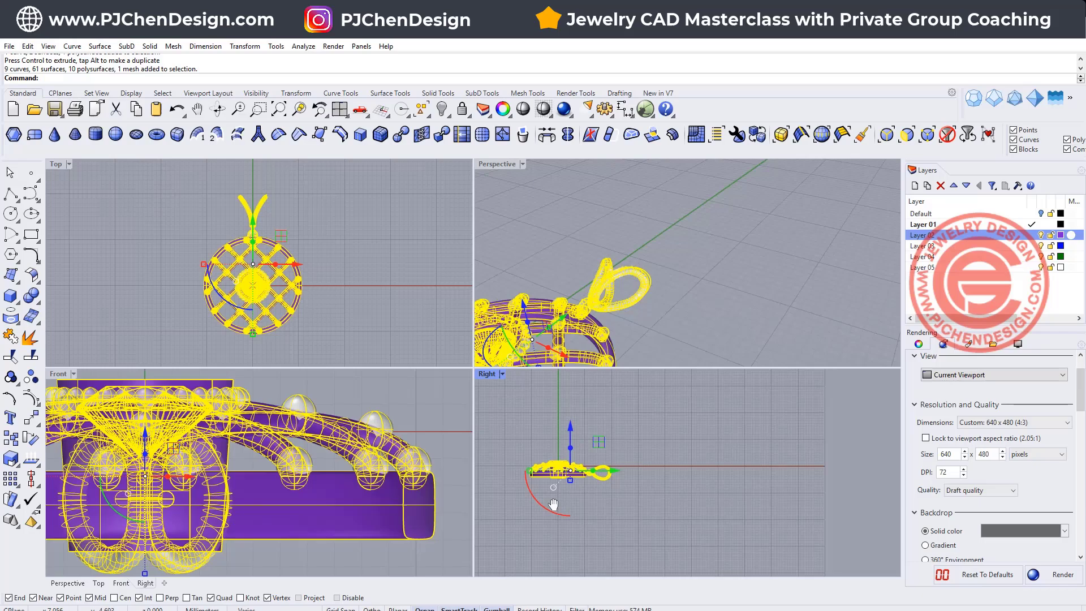
pyautogui.moveTo(548, 498); pyautogui.dragTo(635, 513, button='right')
pyautogui.moveTo(639, 520); pyautogui.dragTo(761, 521)
pyautogui.scroll(2, 707, 498)
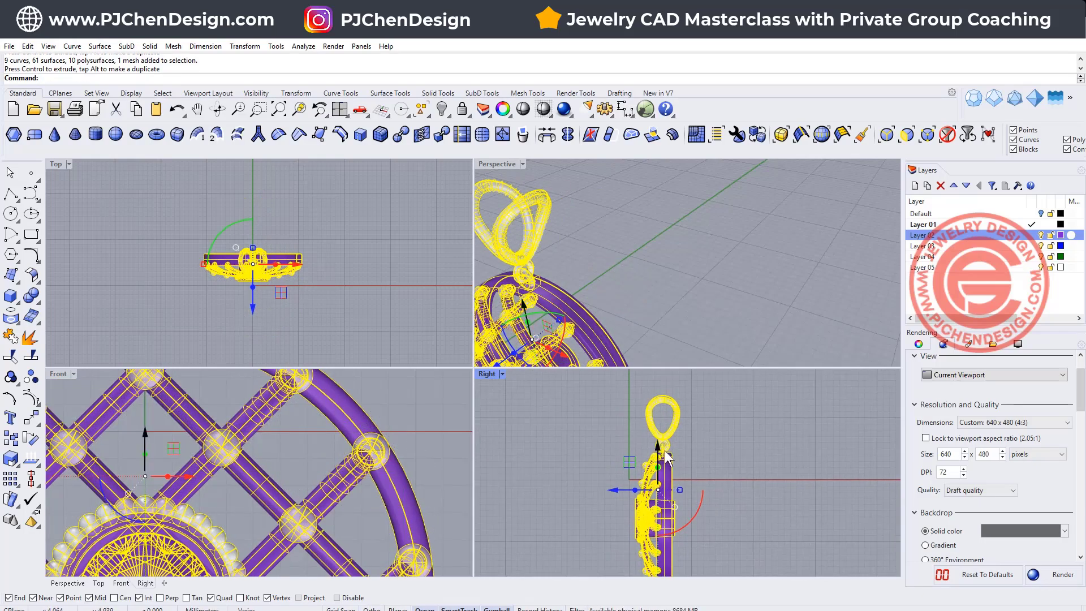
# - Raise the upright pendant in the side view until its lower edge rests on the ground plane
pyautogui.scroll(-3, 679, 450)
pyautogui.moveTo(672, 424); pyautogui.dragTo(671, 380)
pyautogui.click(667, 259)
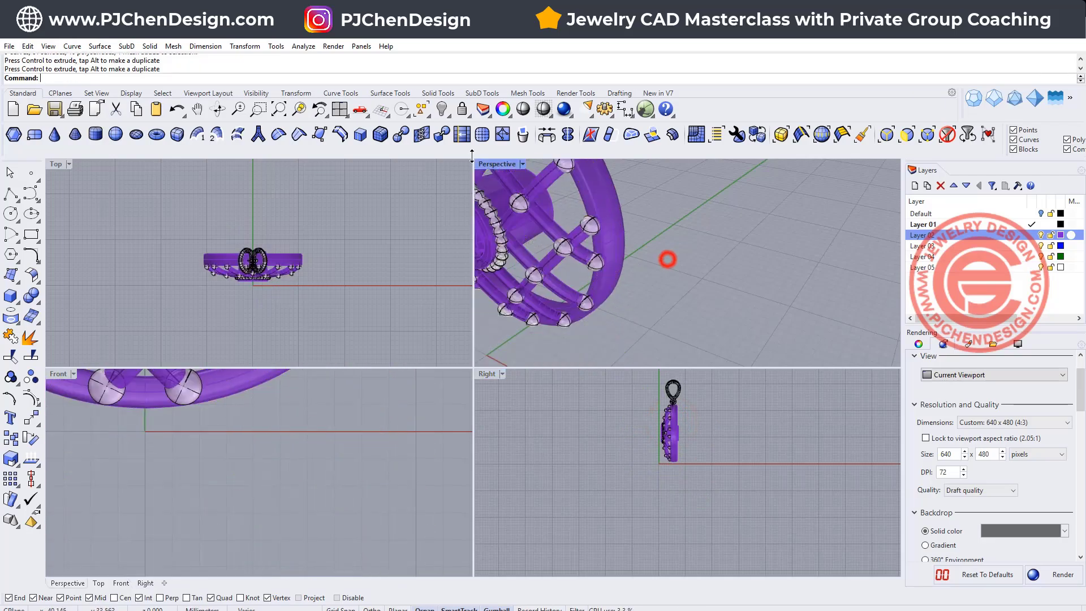
# - Maximize the Perspective view, frame the whole upright pendant and open the viewport's display mode list
pyautogui.doubleClick(490, 161)
pyautogui.scroll(-6, 297, 290)
pyautogui.keyDown('shift'); pyautogui.moveTo(246, 313); pyautogui.dragTo(272, 339, button='right'); pyautogui.keyUp('shift')
pyautogui.click(94, 164)
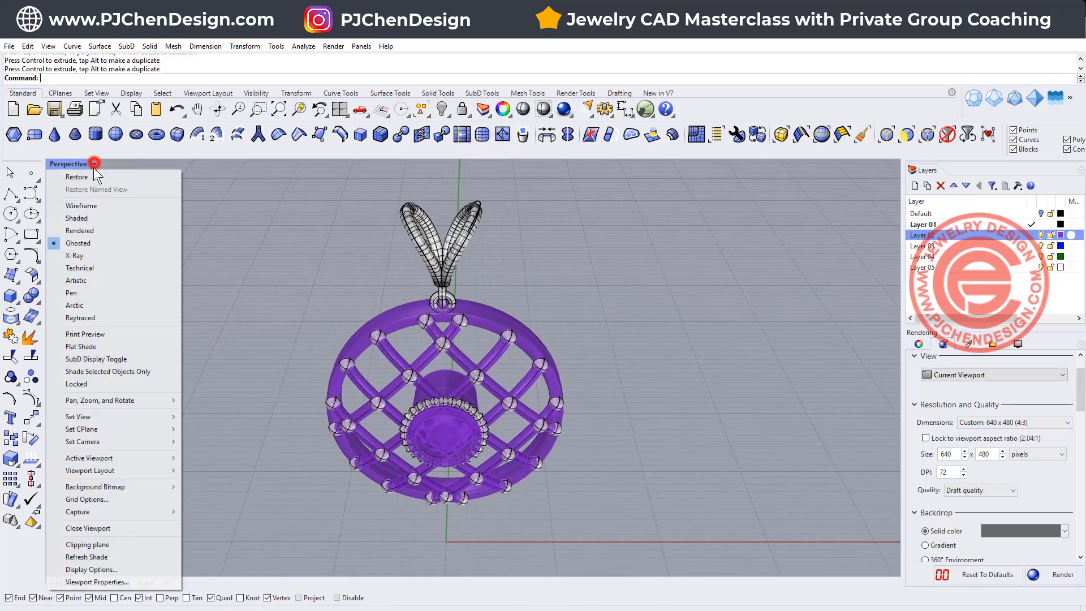